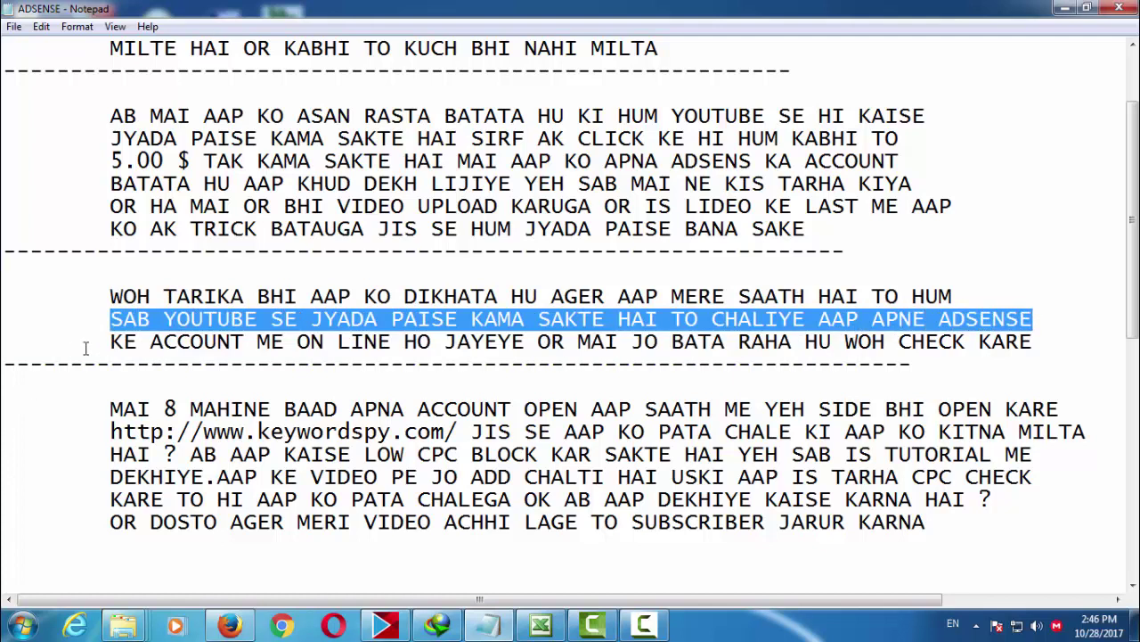
pyautogui.moveTo(102, 347); pyautogui.dragTo(1063, 342)
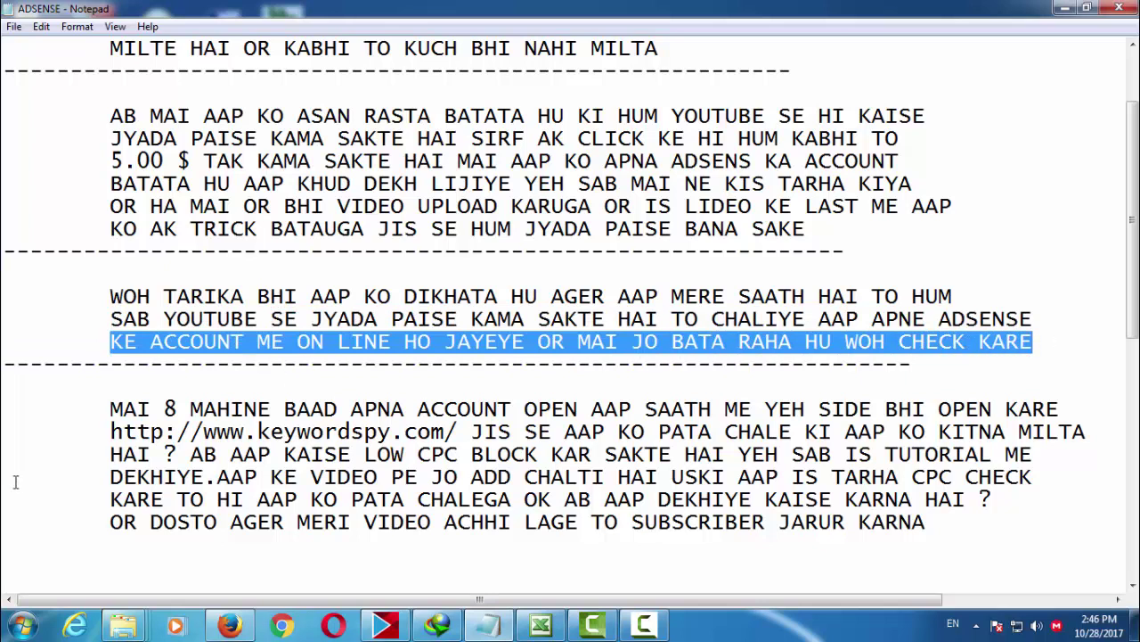
pyautogui.moveTo(106, 407); pyautogui.dragTo(1062, 409)
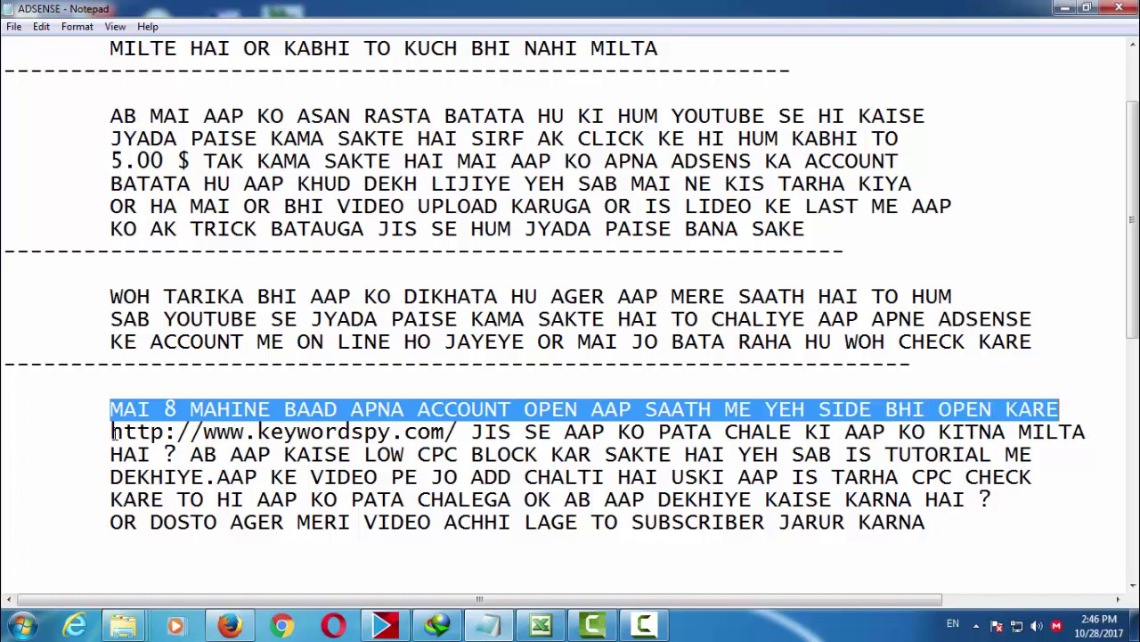
pyautogui.moveTo(112, 432); pyautogui.dragTo(459, 435)
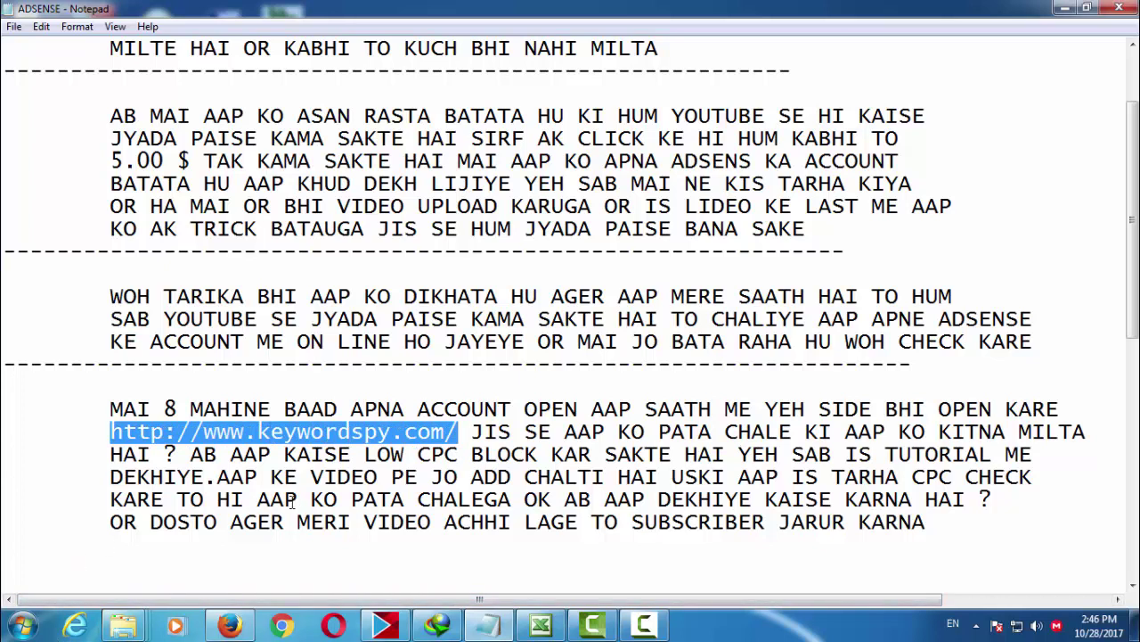
pyautogui.click(472, 437)
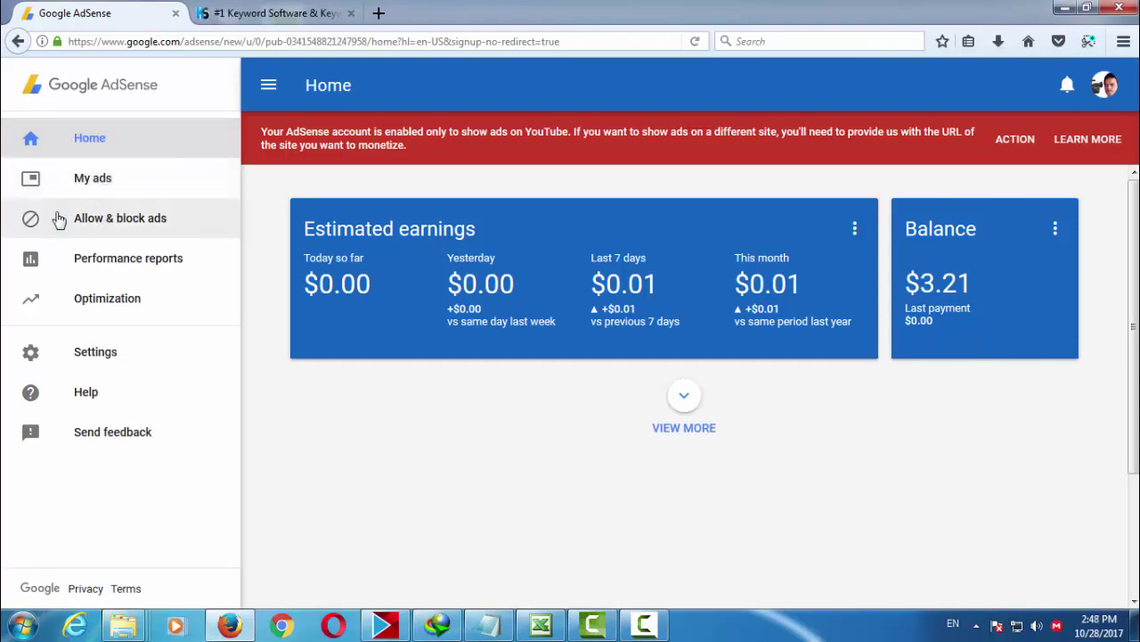
# Open Allow & block ads in AdSense and look through the pages for the individual sites, All my sites and Ad review center.
pyautogui.click(120, 224)
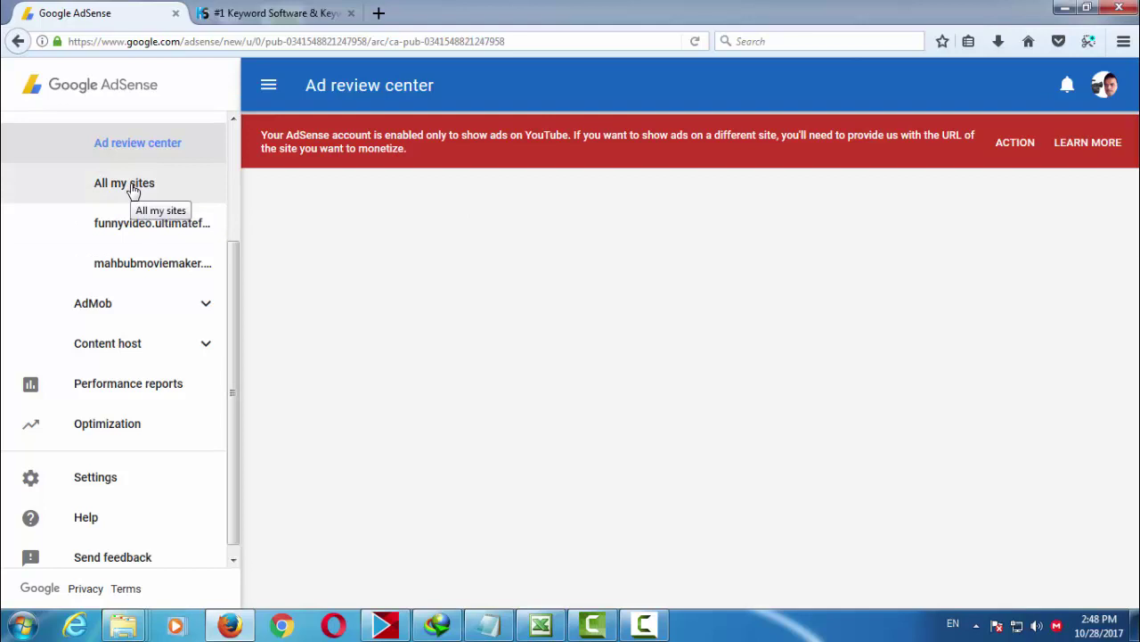
pyautogui.click(142, 265)
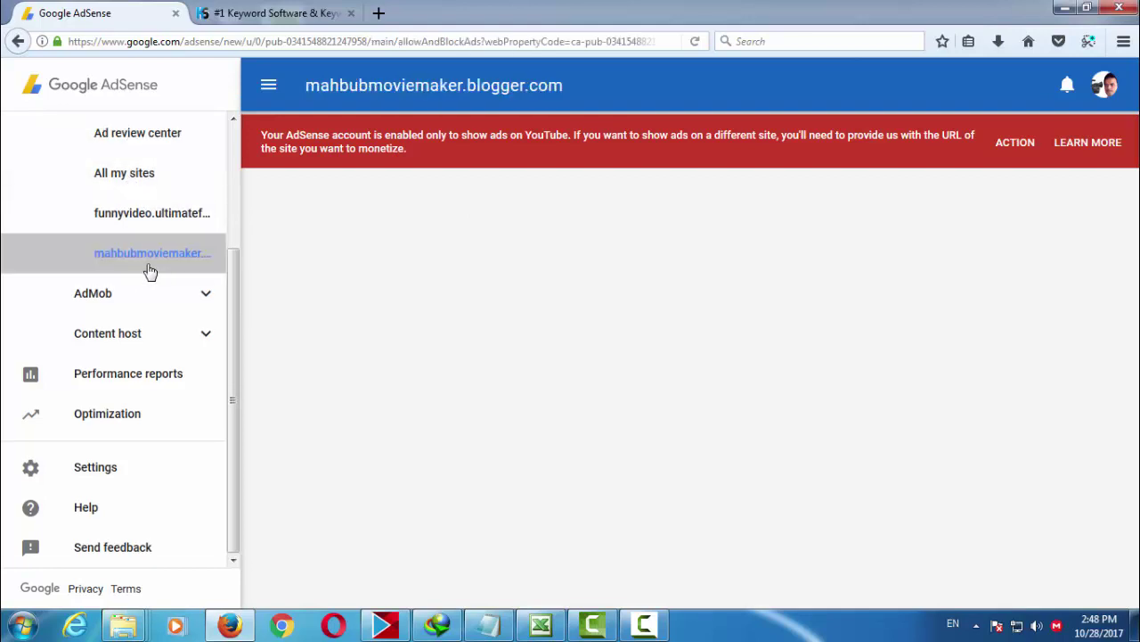
pyautogui.click(133, 220)
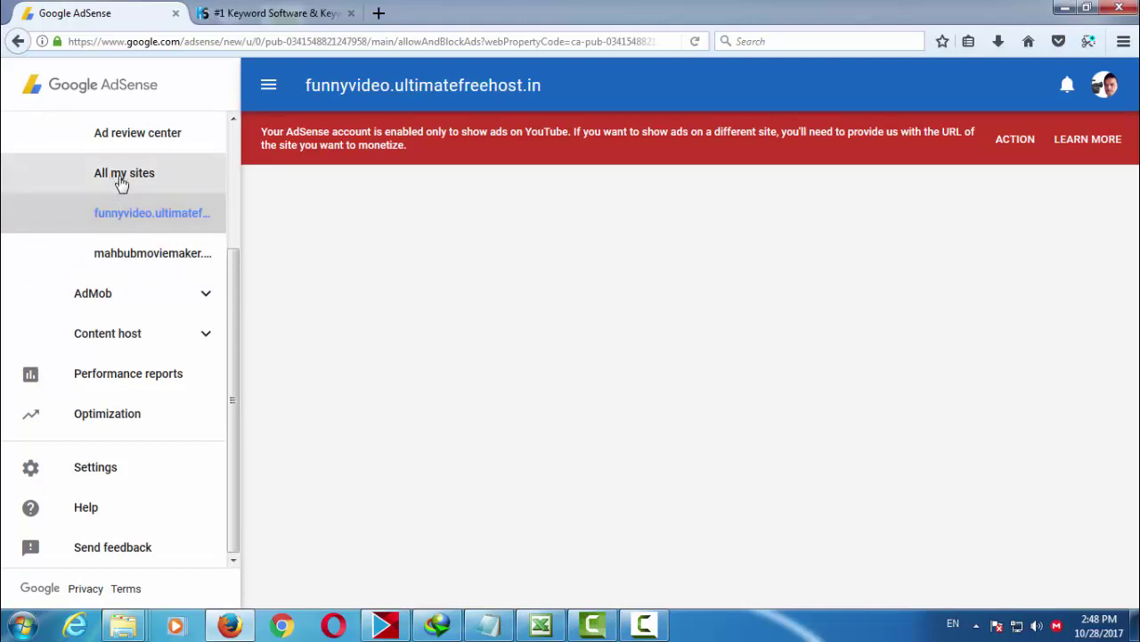
pyautogui.click(116, 183)
pyautogui.click(127, 142)
pyautogui.moveTo(229, 309); pyautogui.dragTo(237, 182)
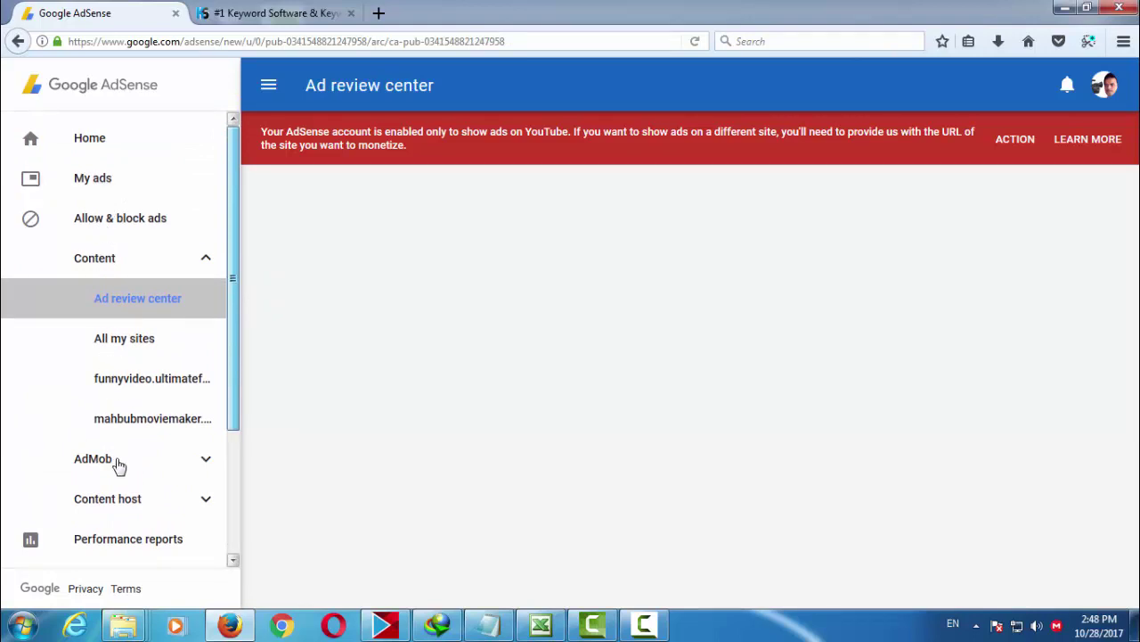
pyautogui.scroll(-3, 115, 466)
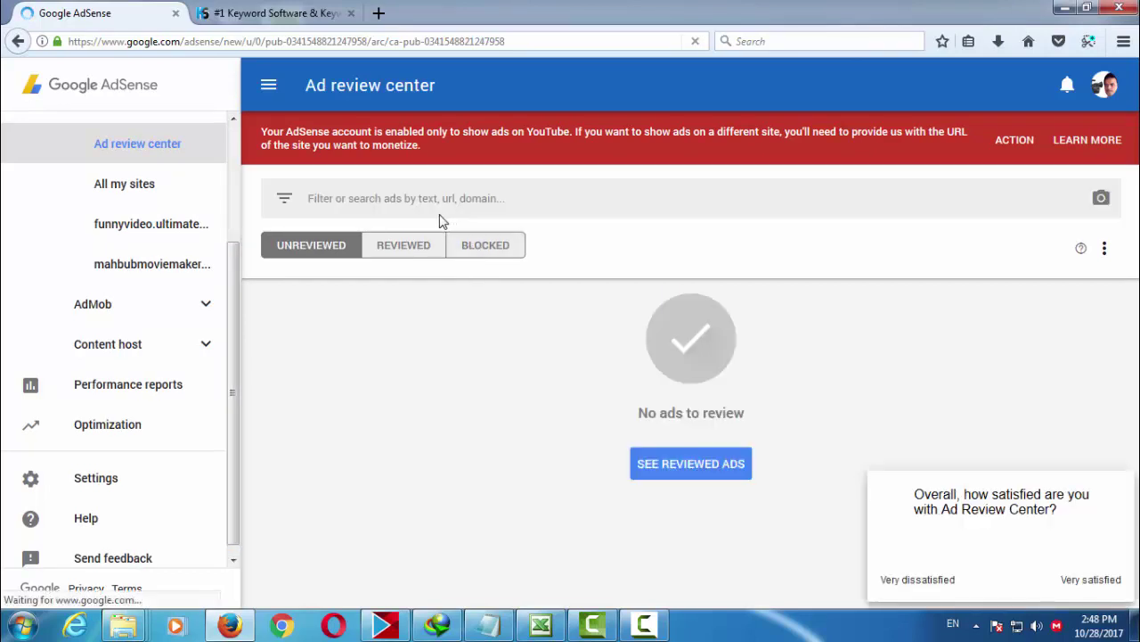
# View the blocked and reviewed ads in the Ad review center, and return to All my sites.
pyautogui.click(481, 254)
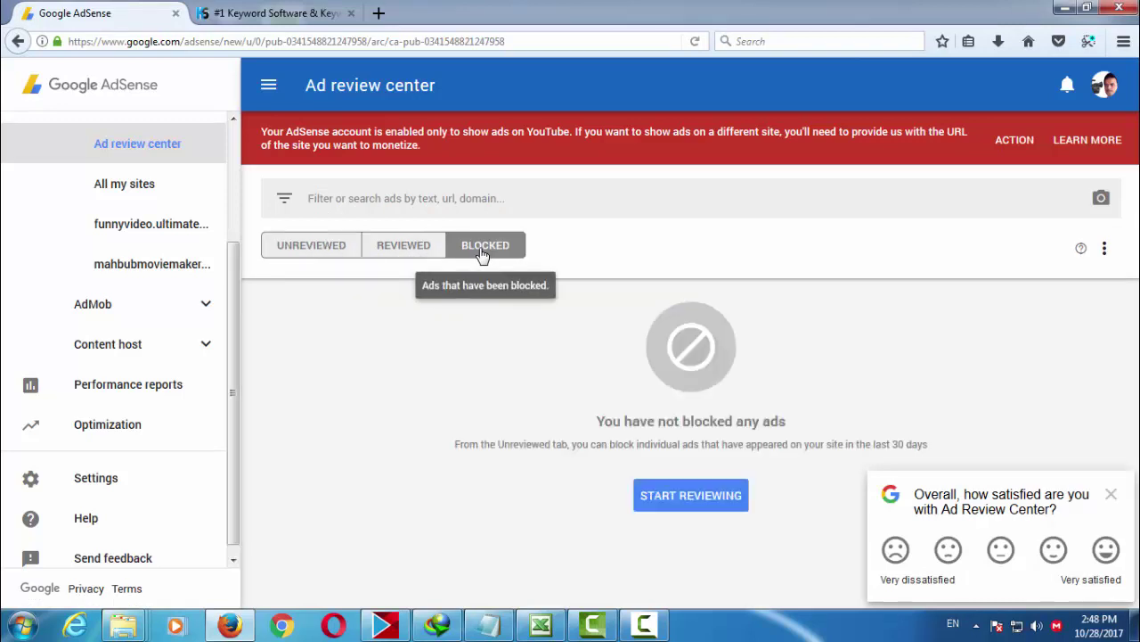
pyautogui.click(395, 240)
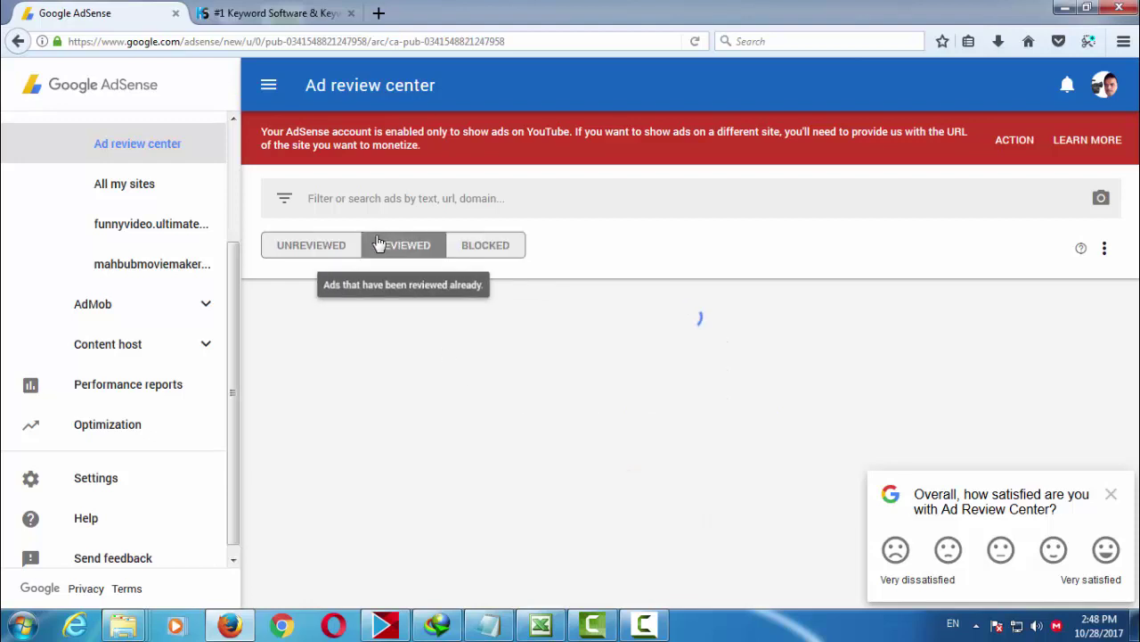
pyautogui.click(115, 189)
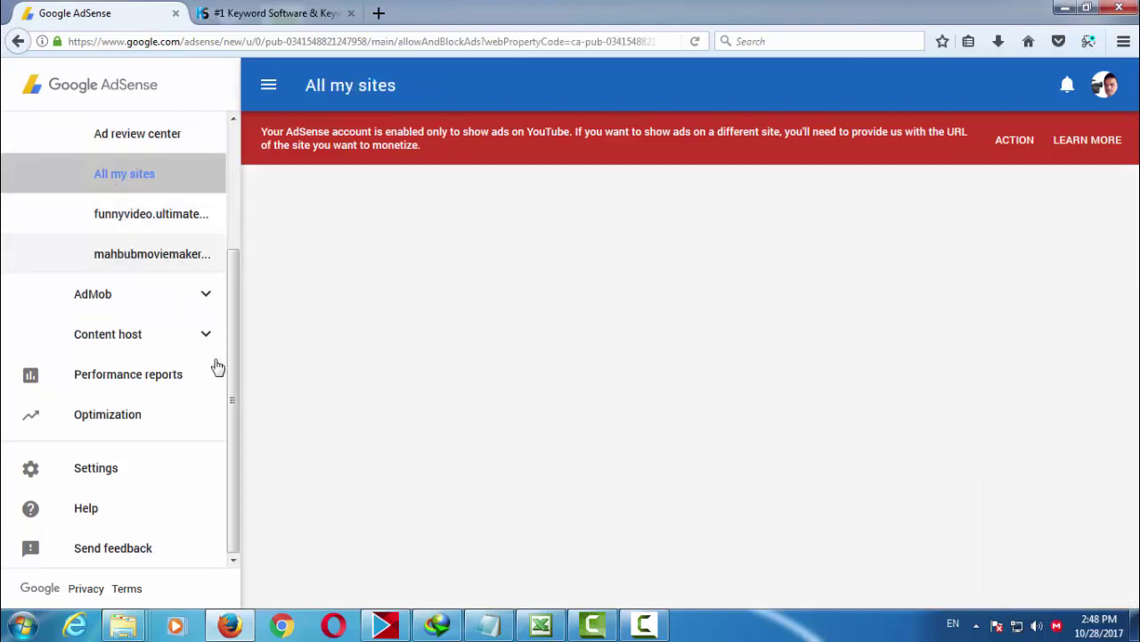
# Open the default performance report and examine its earnings graph and daily table for the last 7 days.
pyautogui.click(149, 374)
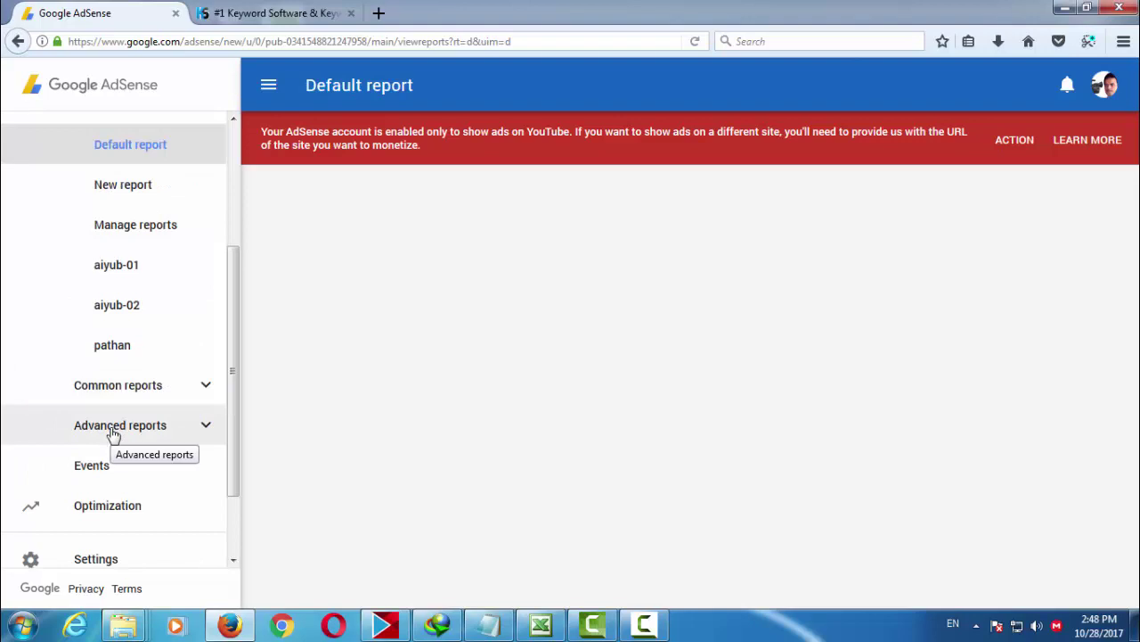
pyautogui.click(94, 504)
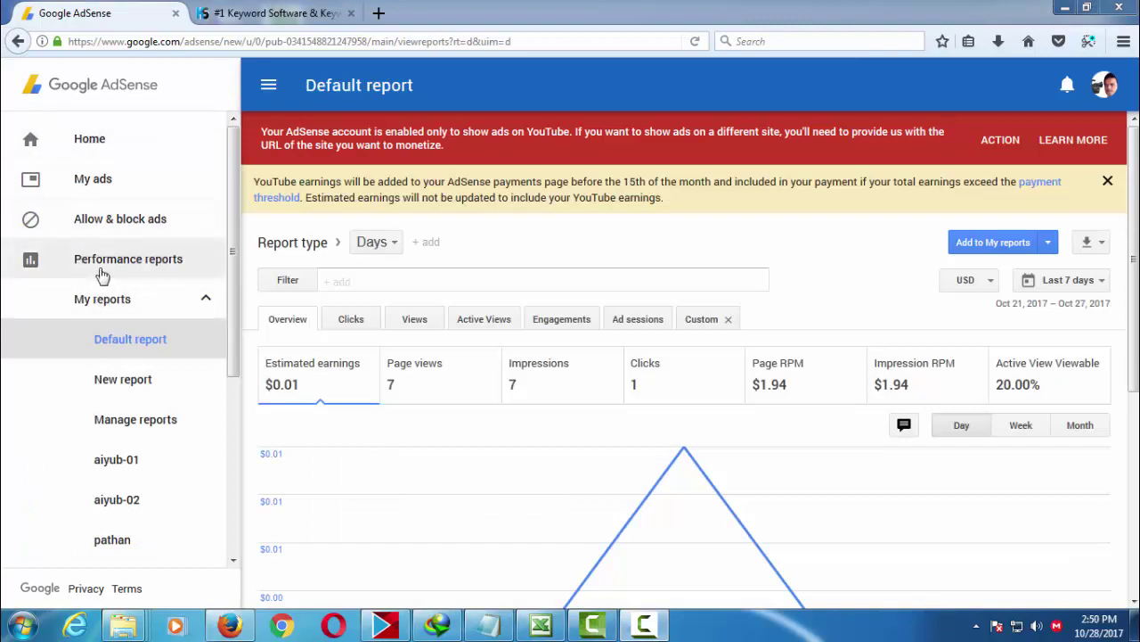
pyautogui.moveTo(70, 257); pyautogui.dragTo(185, 260)
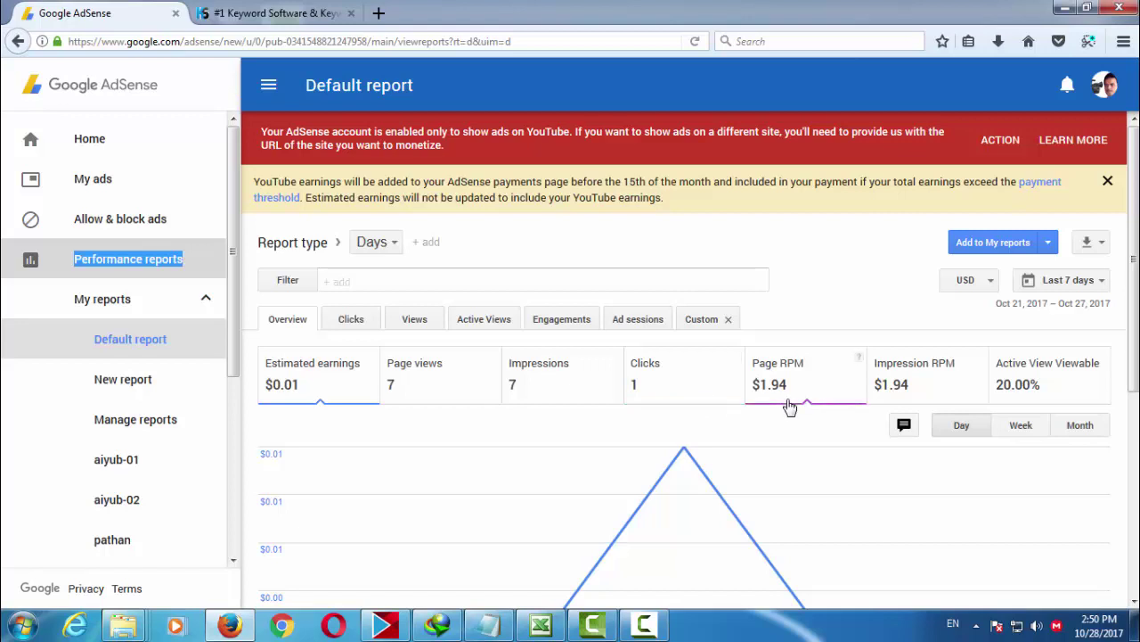
pyautogui.moveTo(1134, 256); pyautogui.dragTo(1133, 478)
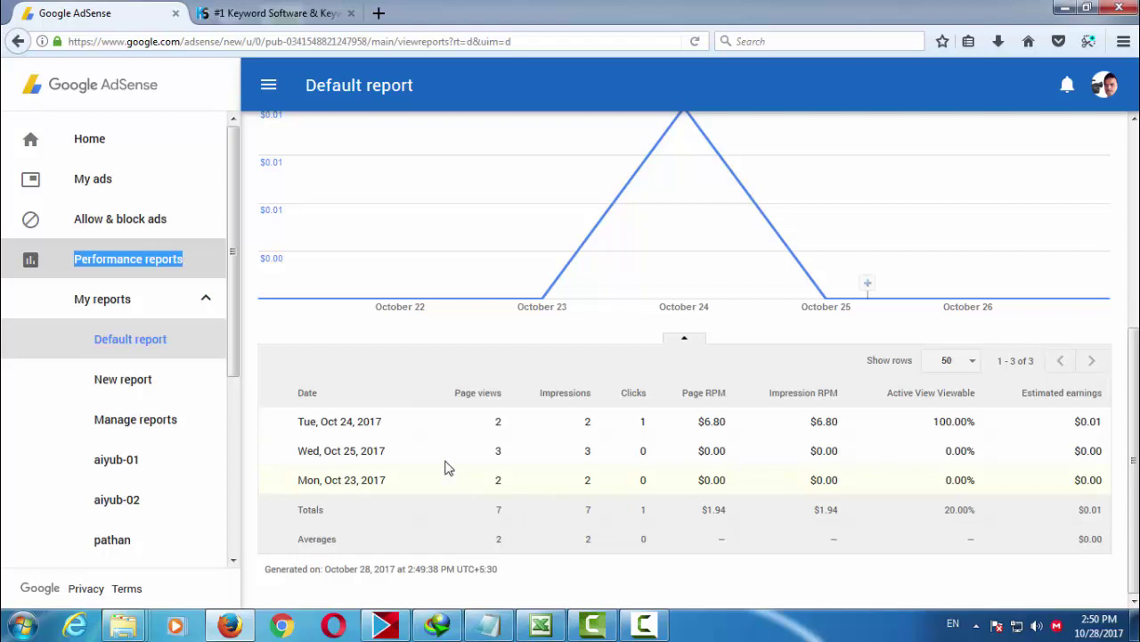
pyautogui.scroll(3, 1134, 393)
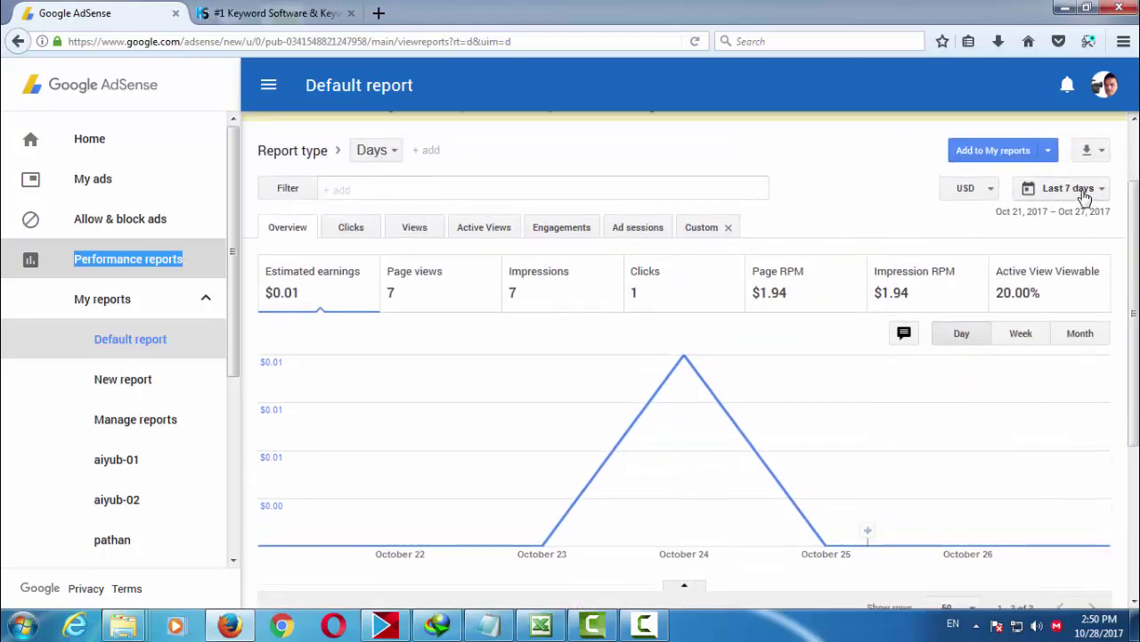
# Set the default report's date range to All time and look through its daily rows.
pyautogui.click(1084, 196)
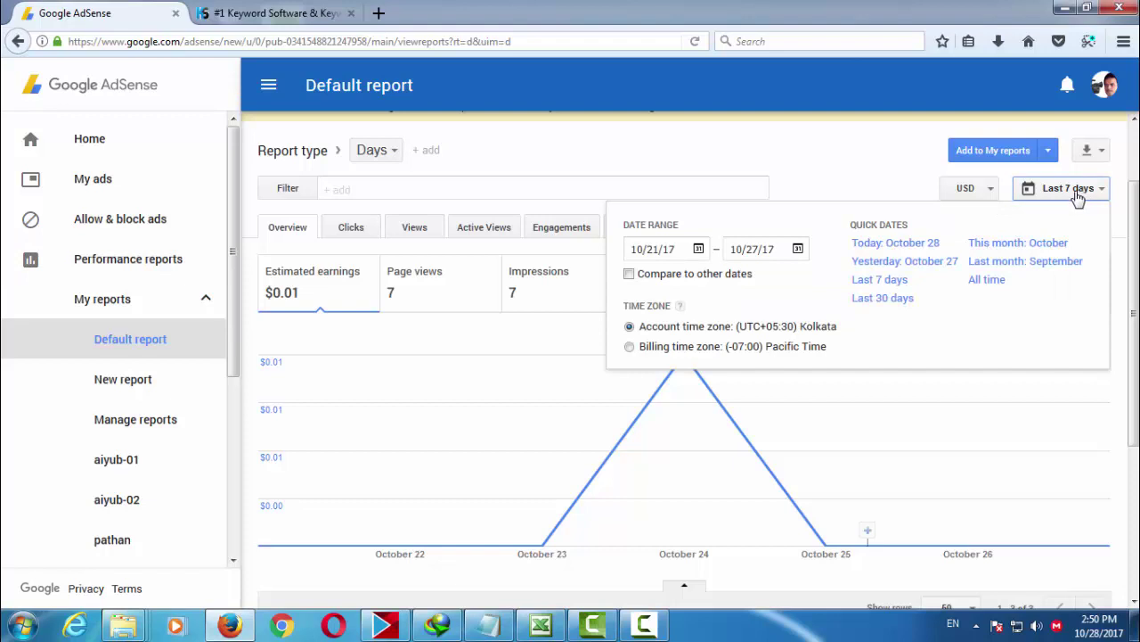
pyautogui.click(986, 281)
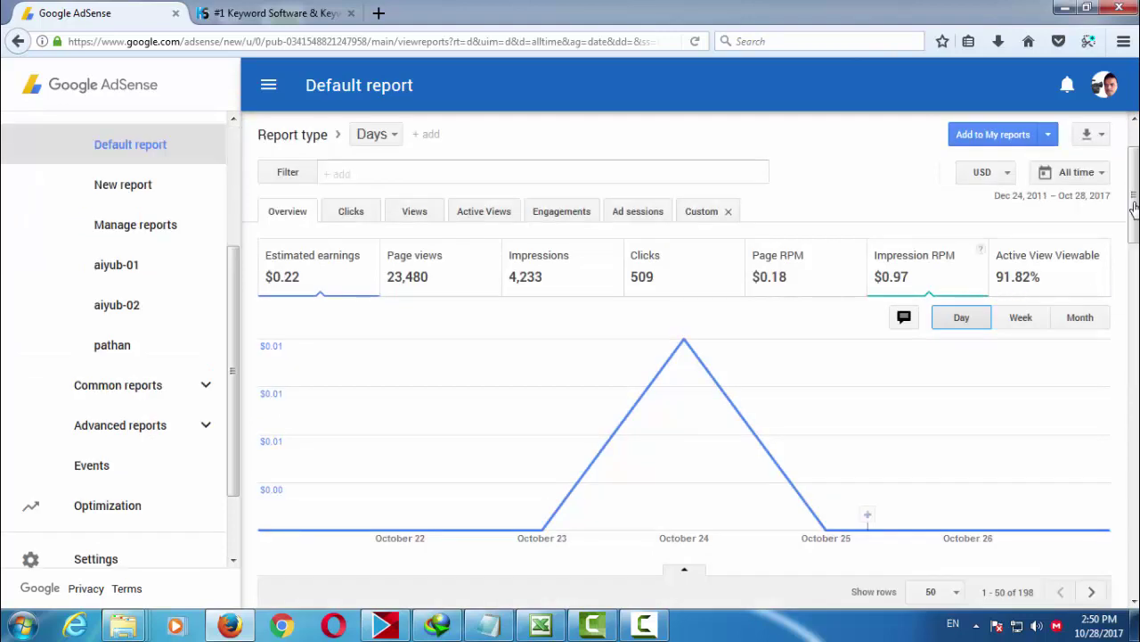
pyautogui.moveTo(1135, 196); pyautogui.dragTo(1130, 361)
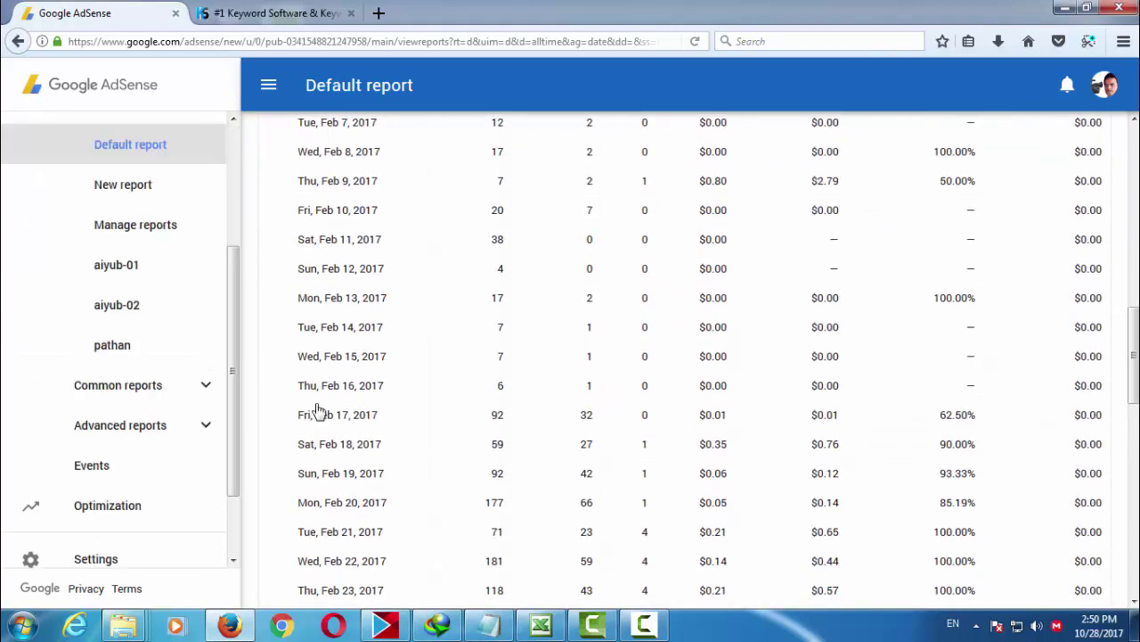
pyautogui.scroll(5, 947, 311)
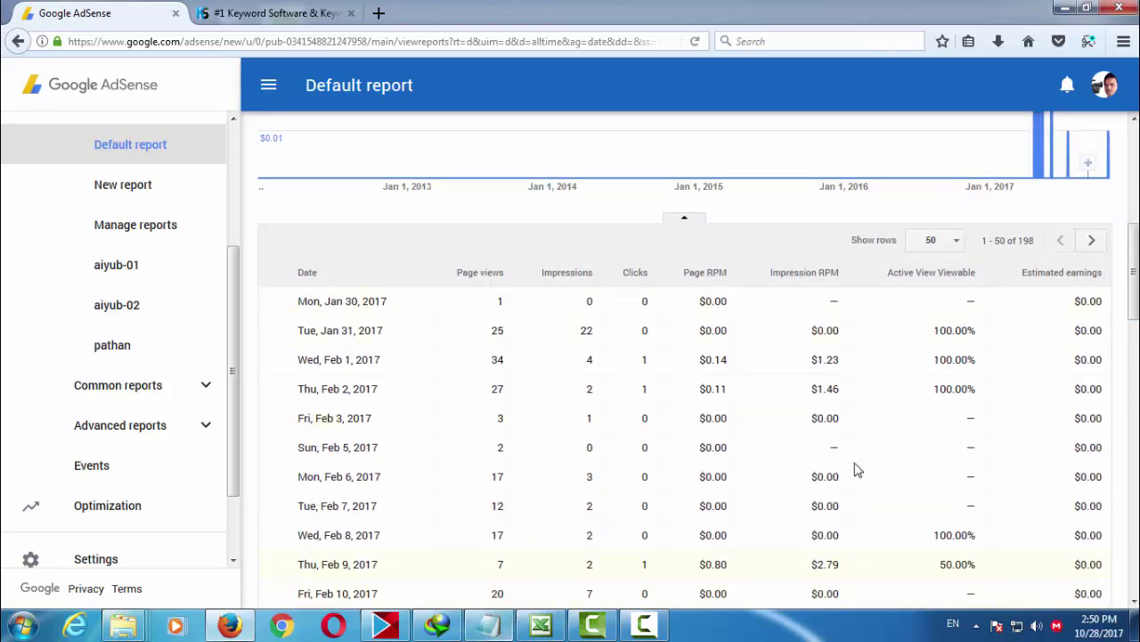
# Sort the all-time report table by Clicks, highest first, and review its rows down to the totals.
pyautogui.moveTo(1017, 278); pyautogui.dragTo(1105, 281)
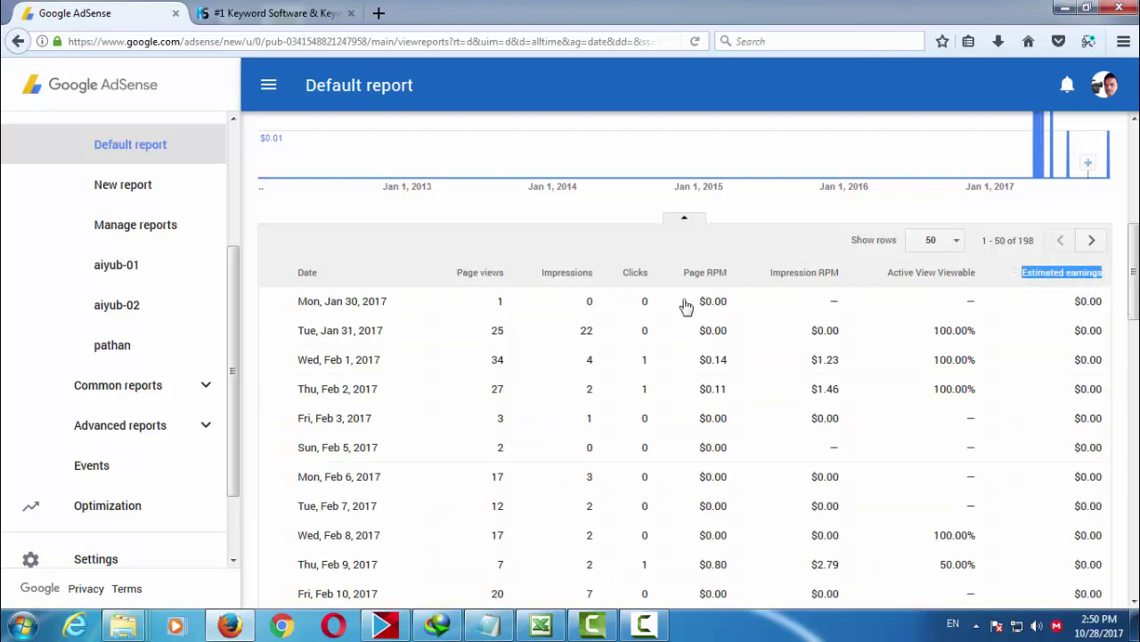
pyautogui.moveTo(451, 279); pyautogui.dragTo(495, 279)
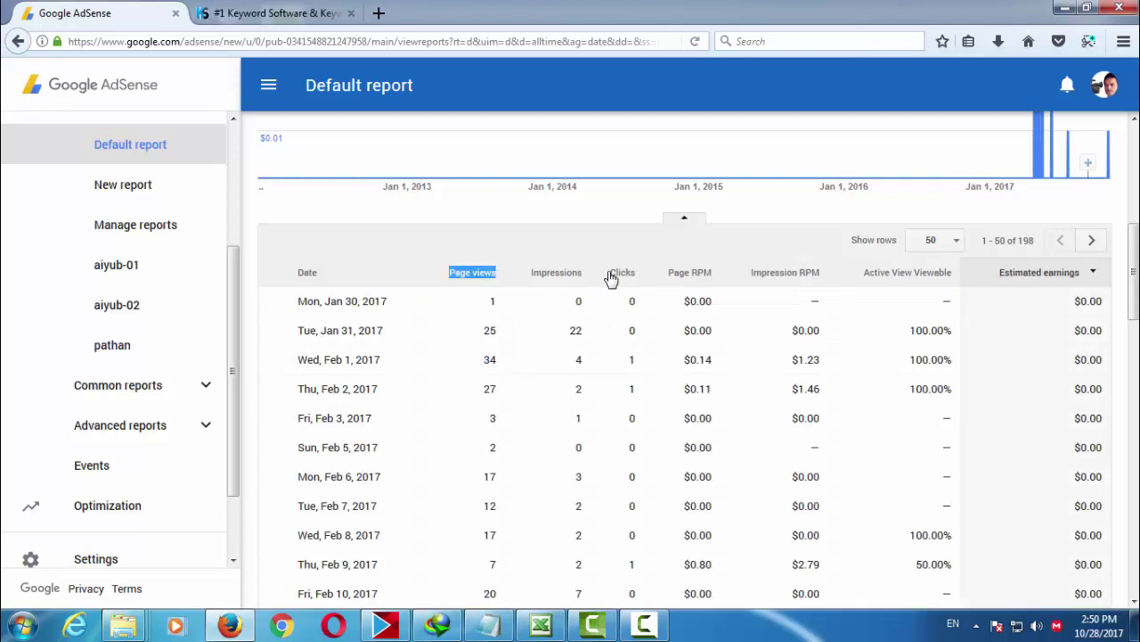
pyautogui.doubleClick(643, 275)
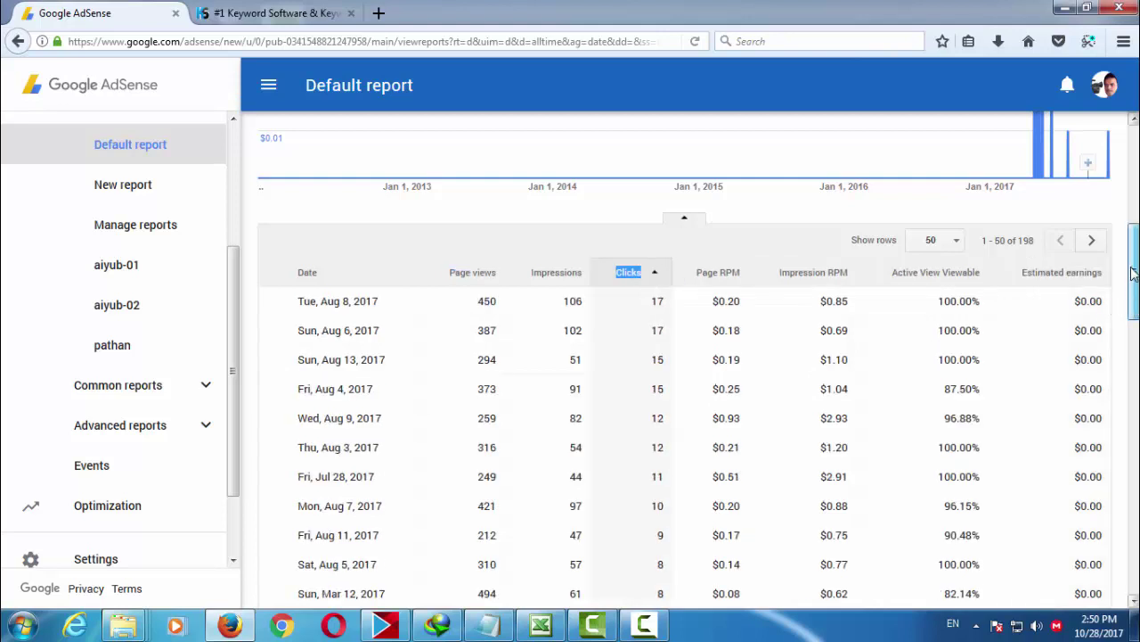
pyautogui.scroll(-3, 1134, 273)
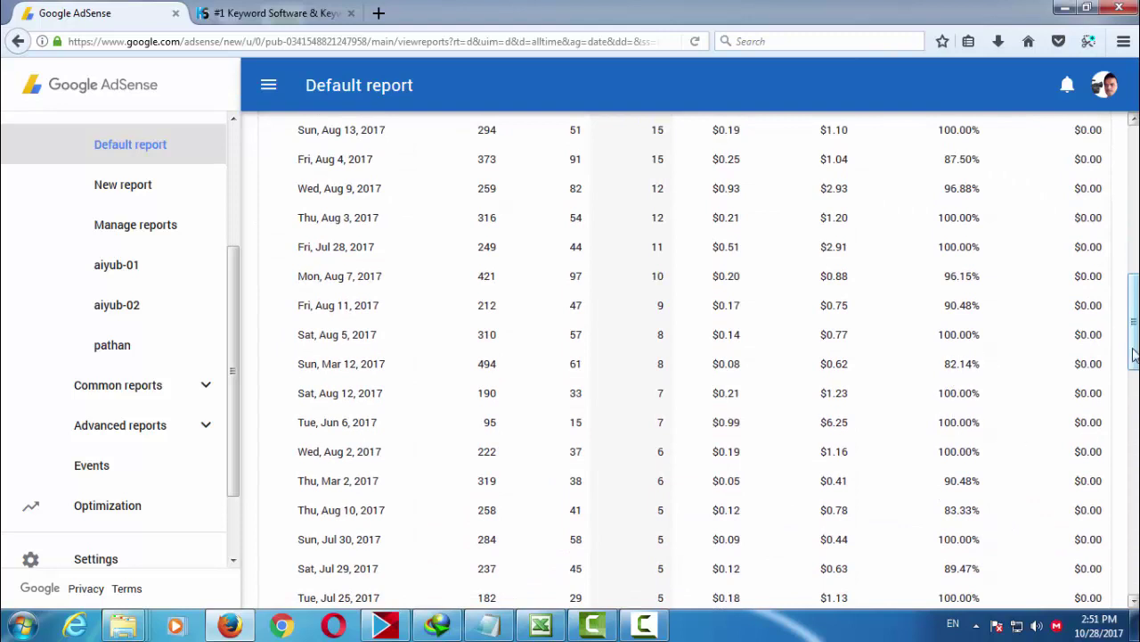
pyautogui.scroll(5, 684, 360)
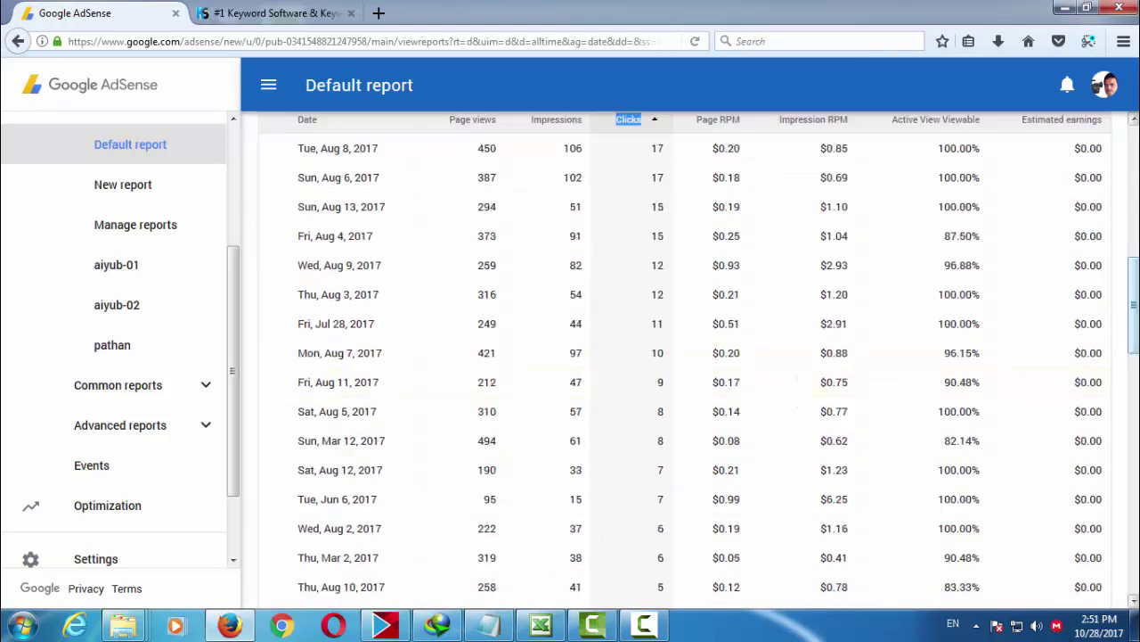
pyautogui.scroll(-7, 685, 360)
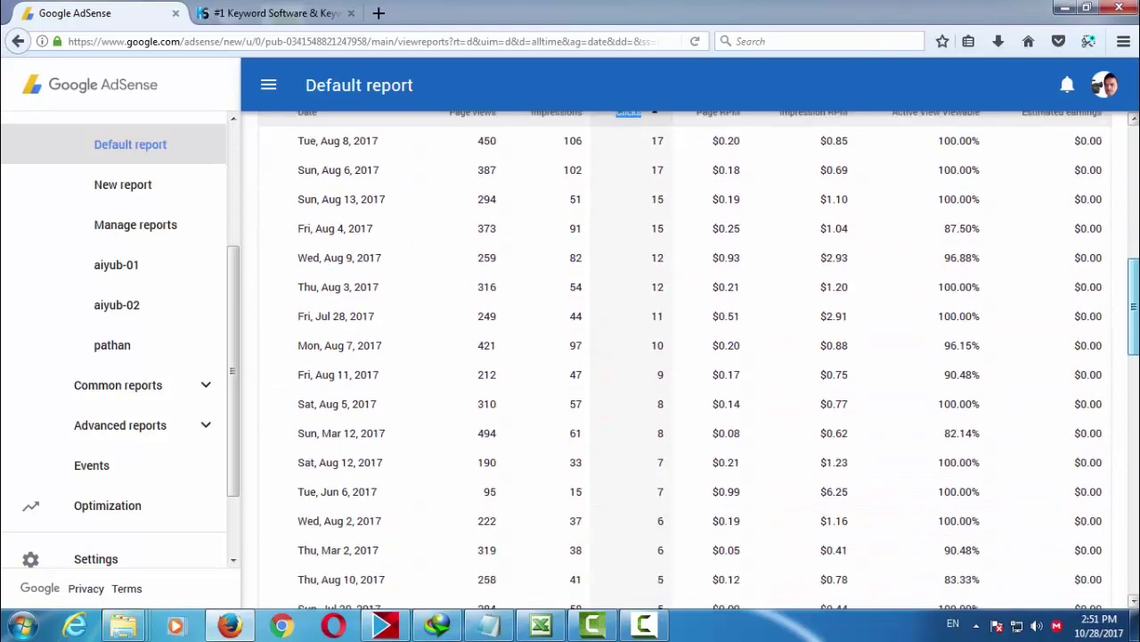
pyautogui.moveTo(1134, 364); pyautogui.dragTo(1134, 557)
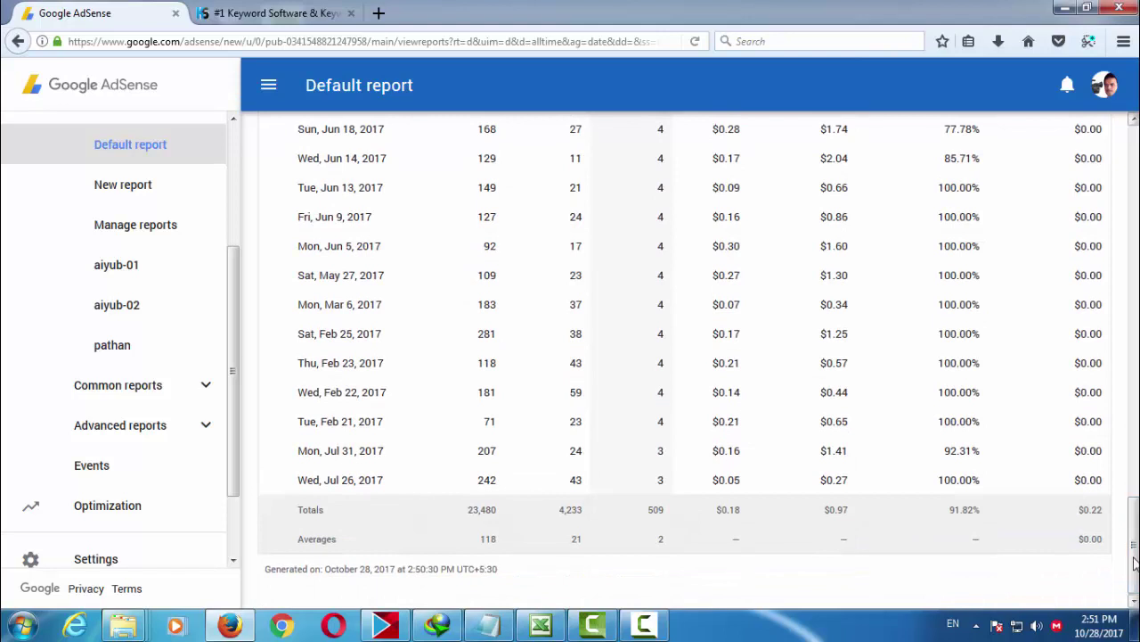
pyautogui.moveTo(1133, 558); pyautogui.dragTo(1133, 187)
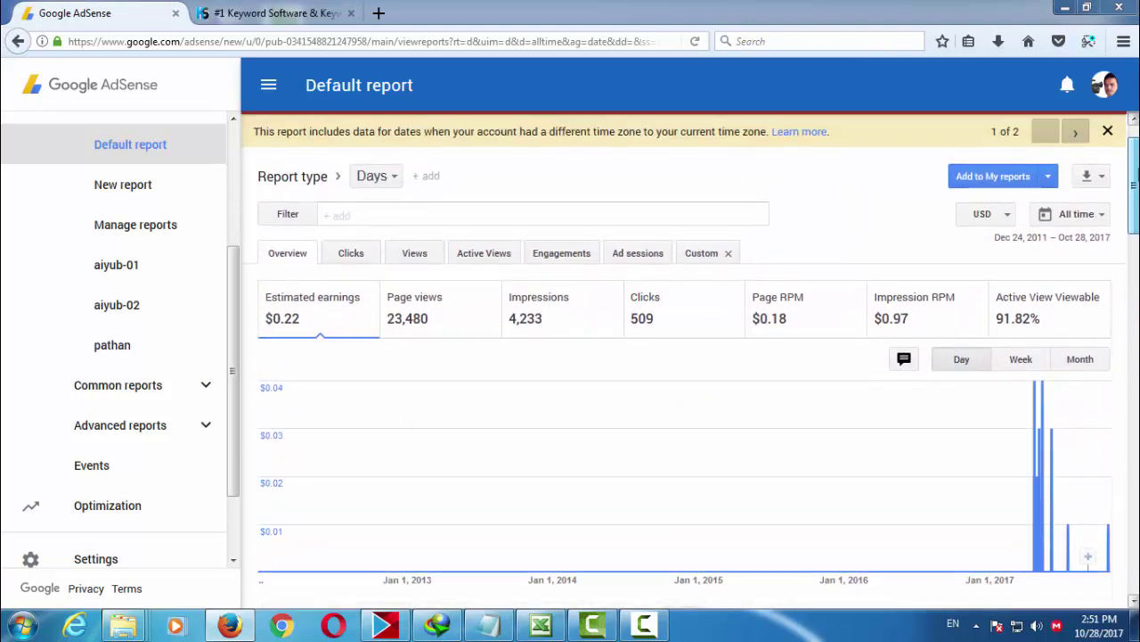
# Filter the report by the product Hosted AdSense for Content and highlight the Page RPM figure in the overview.
pyautogui.click(339, 228)
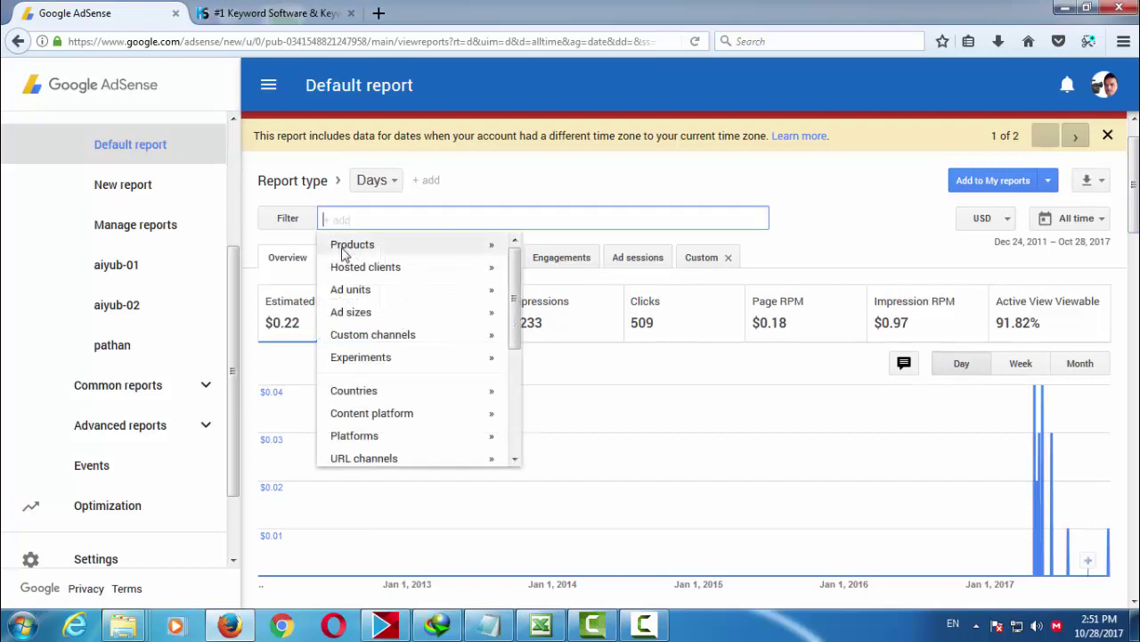
pyautogui.click(345, 246)
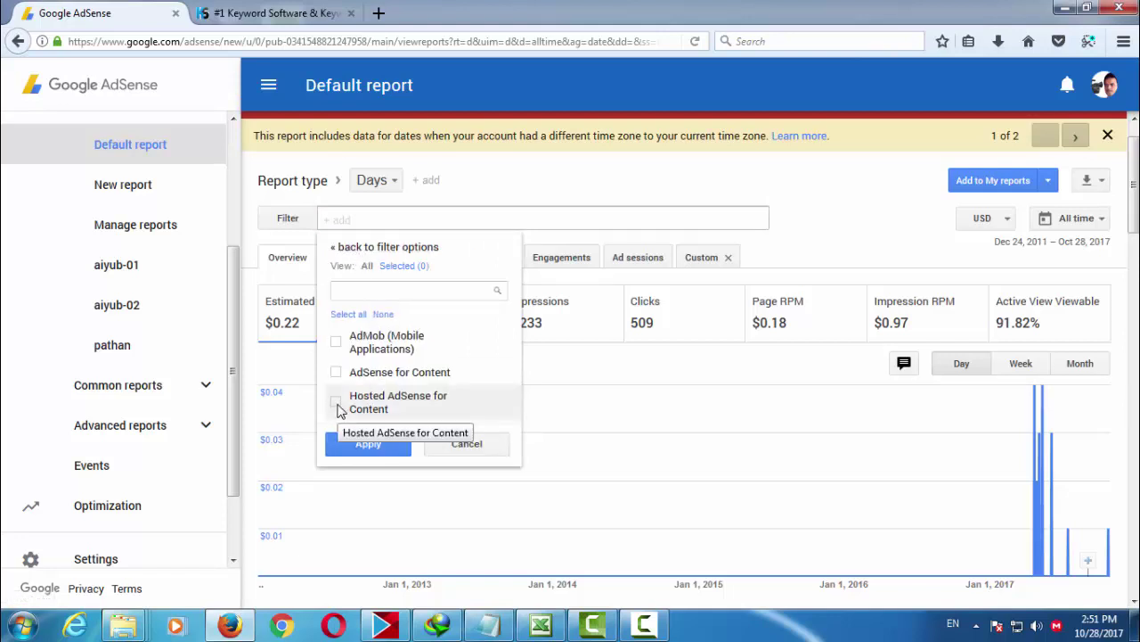
pyautogui.click(357, 450)
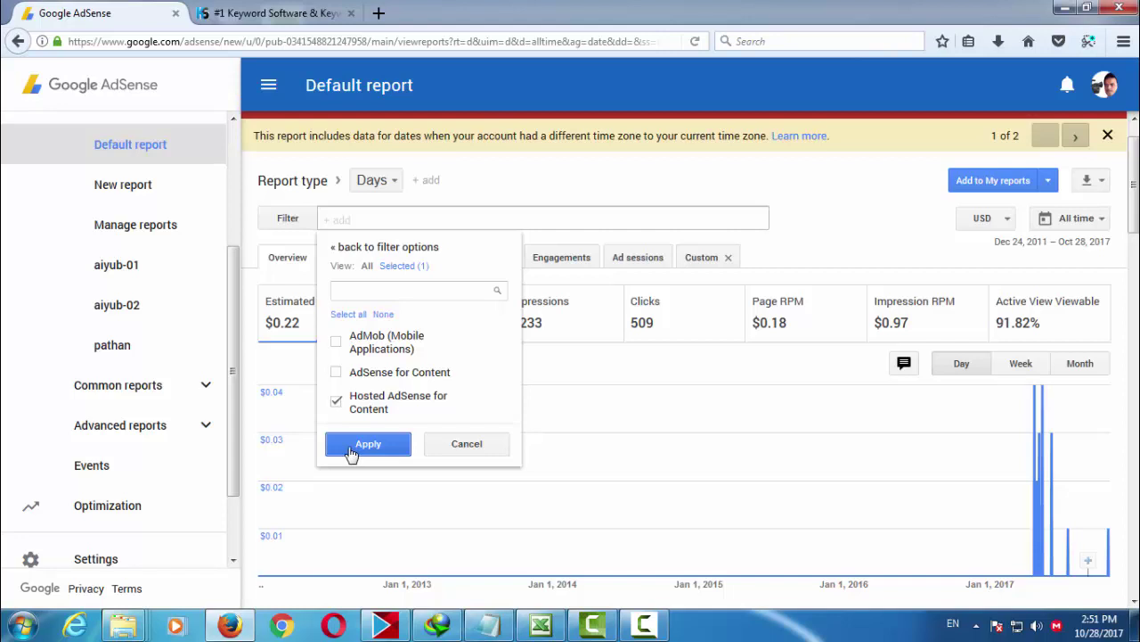
pyautogui.click(356, 453)
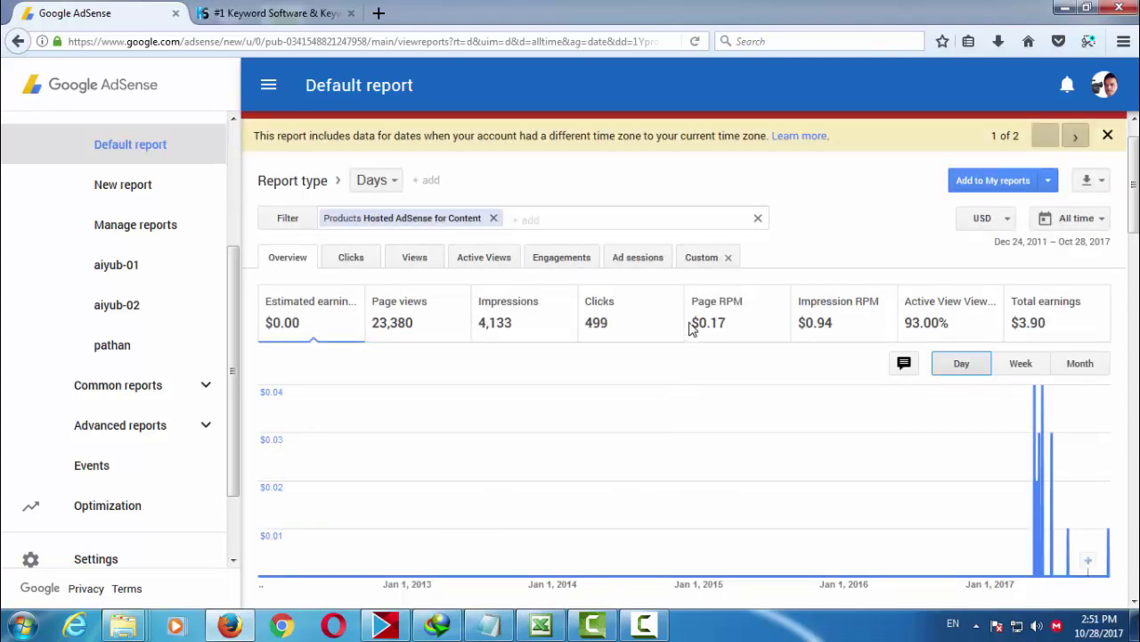
pyautogui.doubleClick(740, 332)
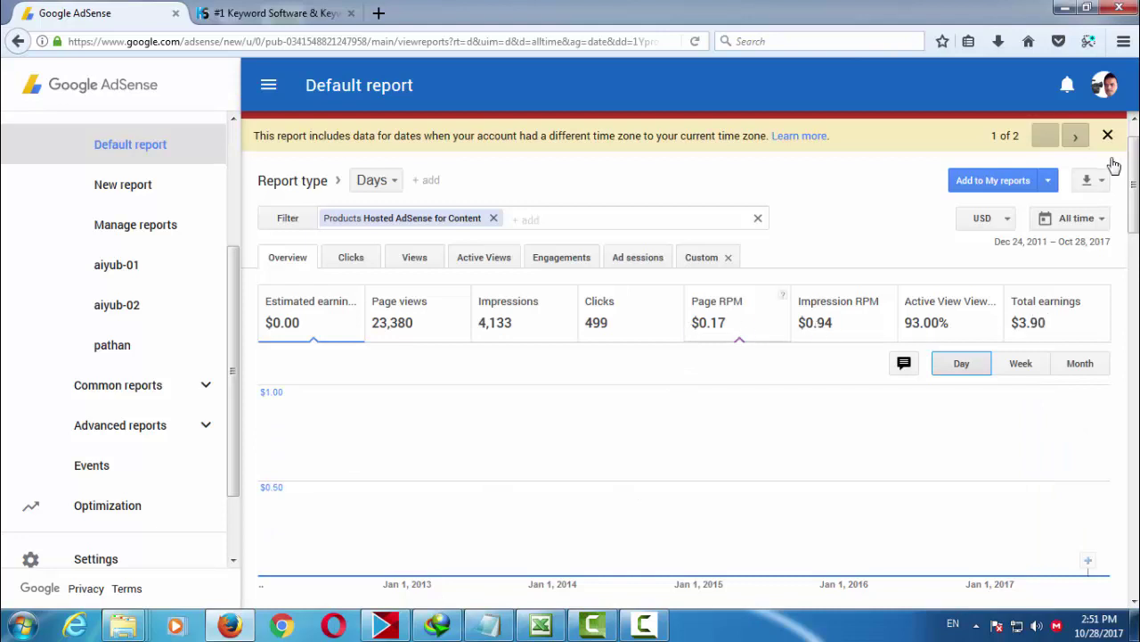
pyautogui.moveTo(1134, 174); pyautogui.dragTo(1134, 178)
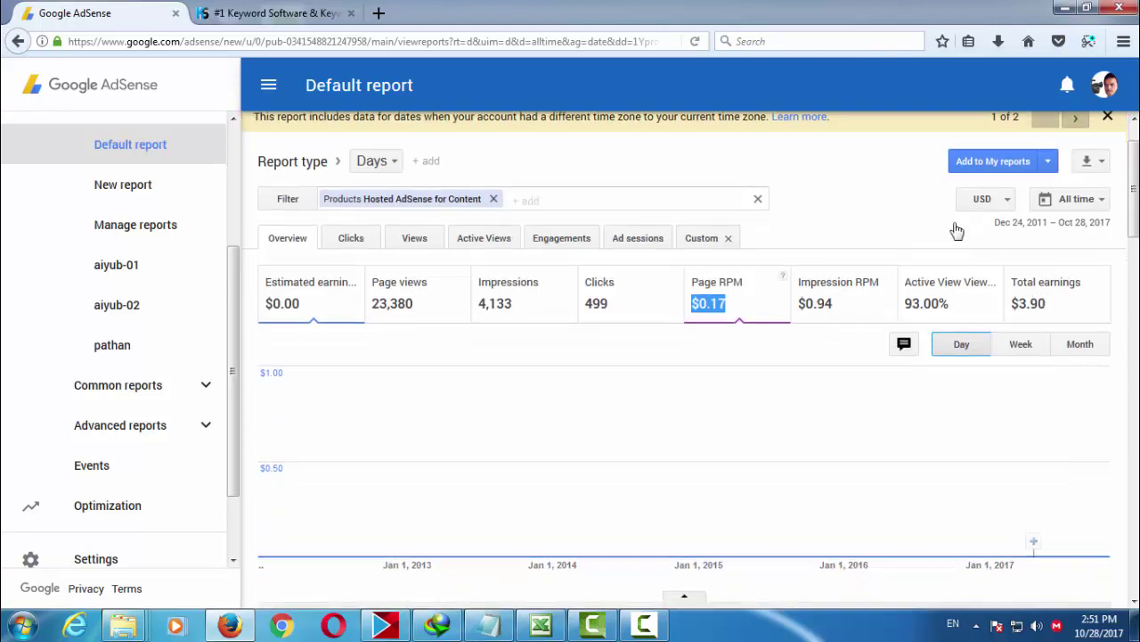
# Highlight the Impression RPM and Clicks figures in the report overview.
pyautogui.doubleClick(847, 303)
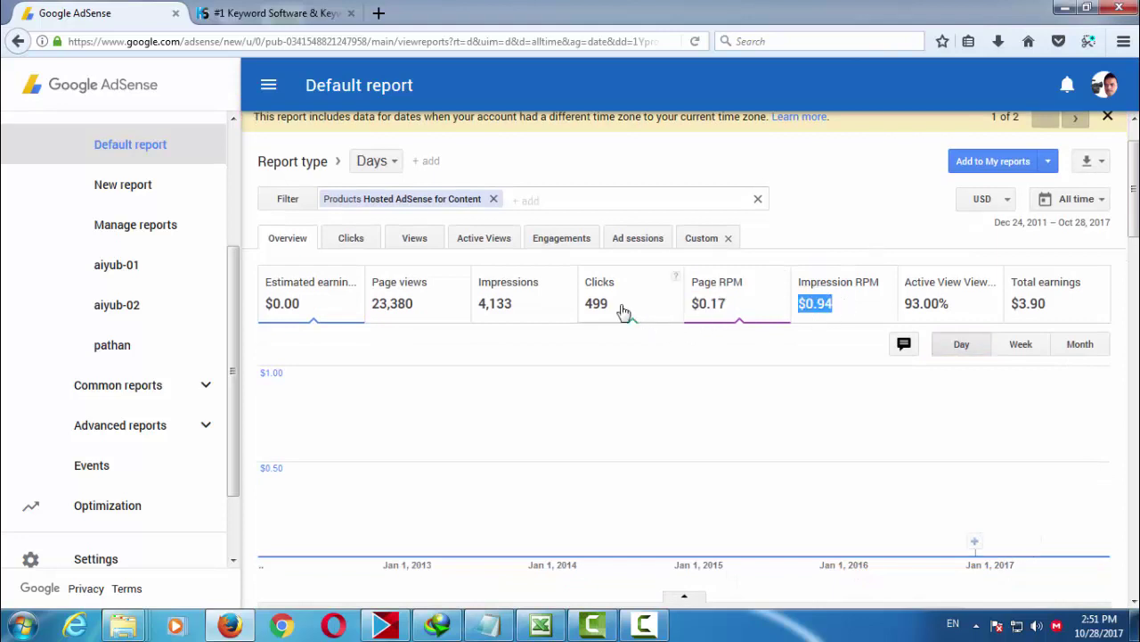
pyautogui.doubleClick(589, 304)
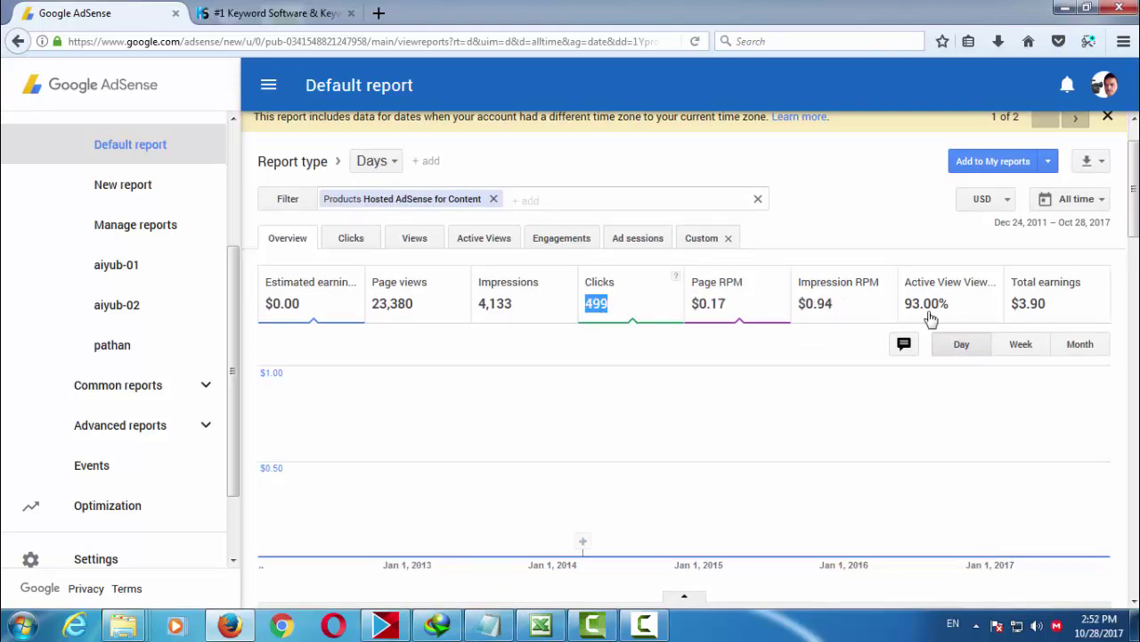
pyautogui.click(539, 312)
# Sort the report table by Total earnings, lowest first, and review the first page of rows down to the totals.
pyautogui.moveTo(1136, 175); pyautogui.dragTo(1132, 255)
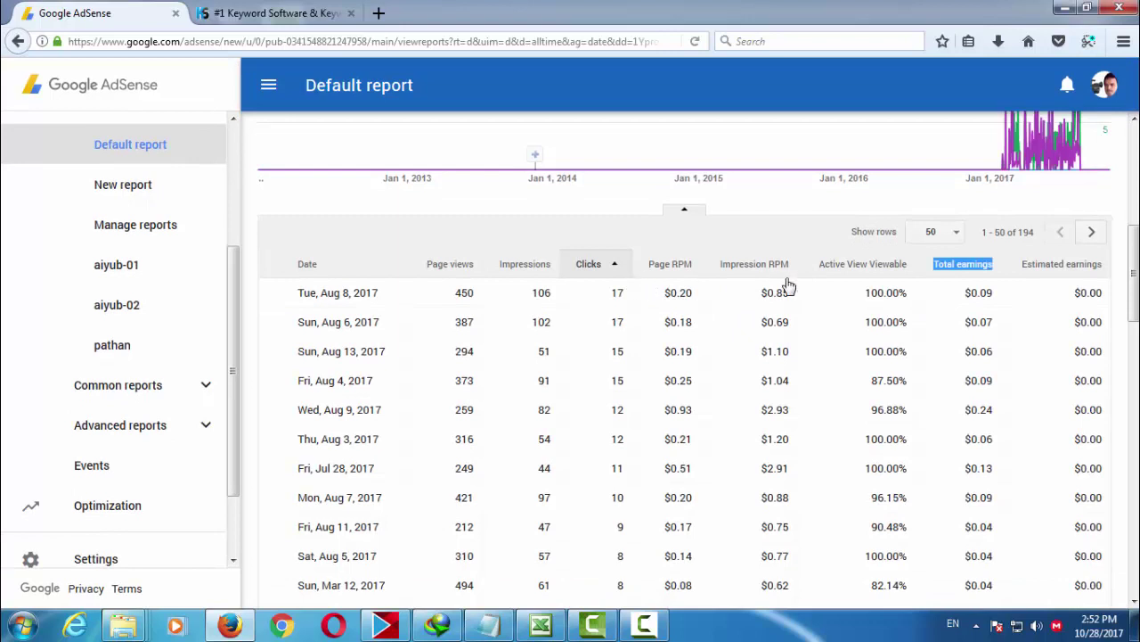
pyautogui.click(962, 267)
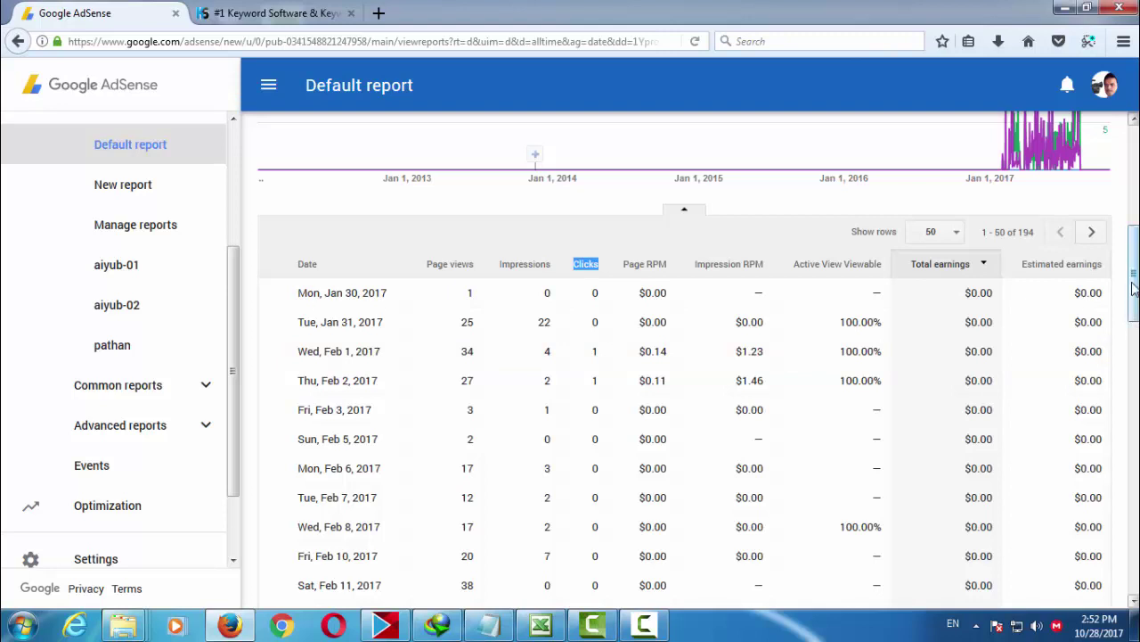
pyautogui.scroll(-3, 1132, 341)
pyautogui.moveTo(1136, 352); pyautogui.dragTo(1136, 583)
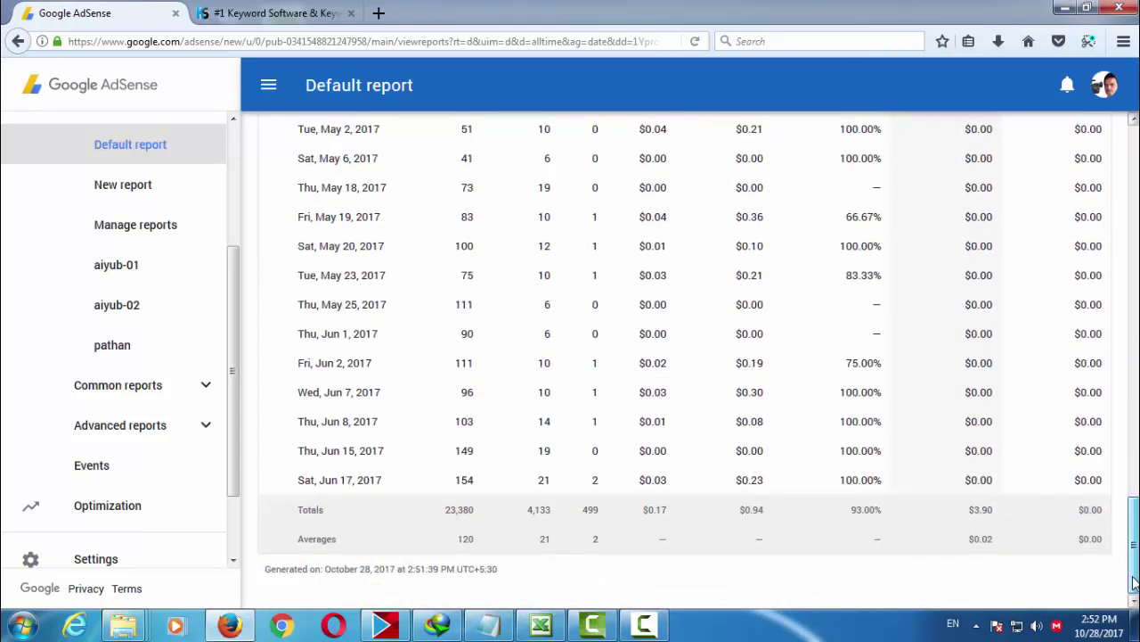
pyautogui.moveTo(1134, 583); pyautogui.dragTo(1133, 323)
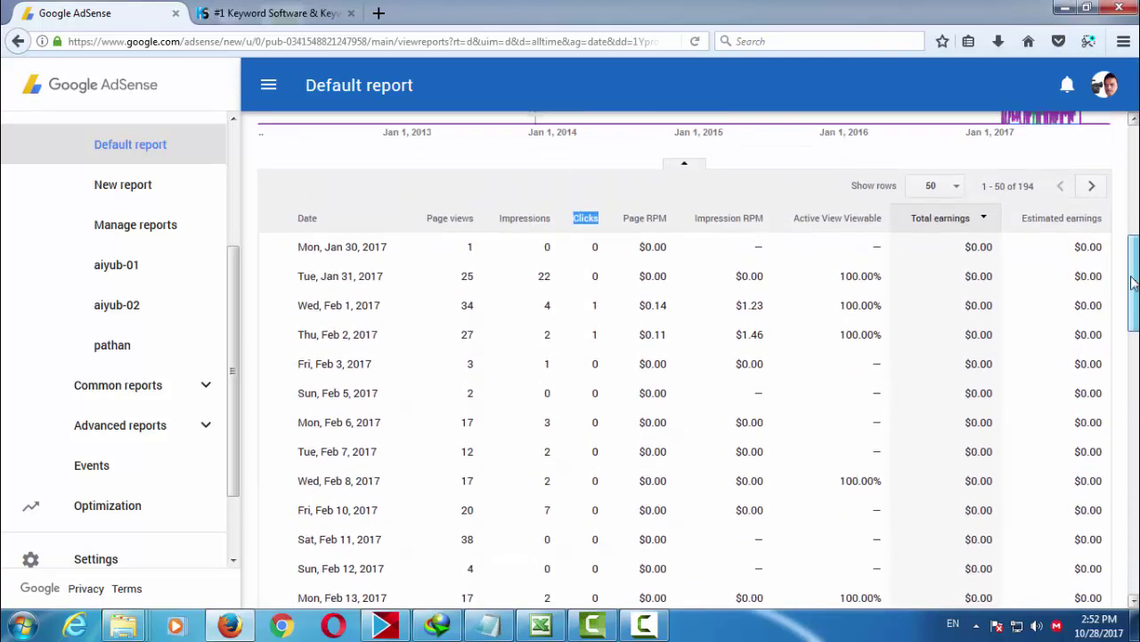
# Go forward to rows 101–150 of the report table and examine their Total earnings down to the end of the page.
pyautogui.click(1091, 187)
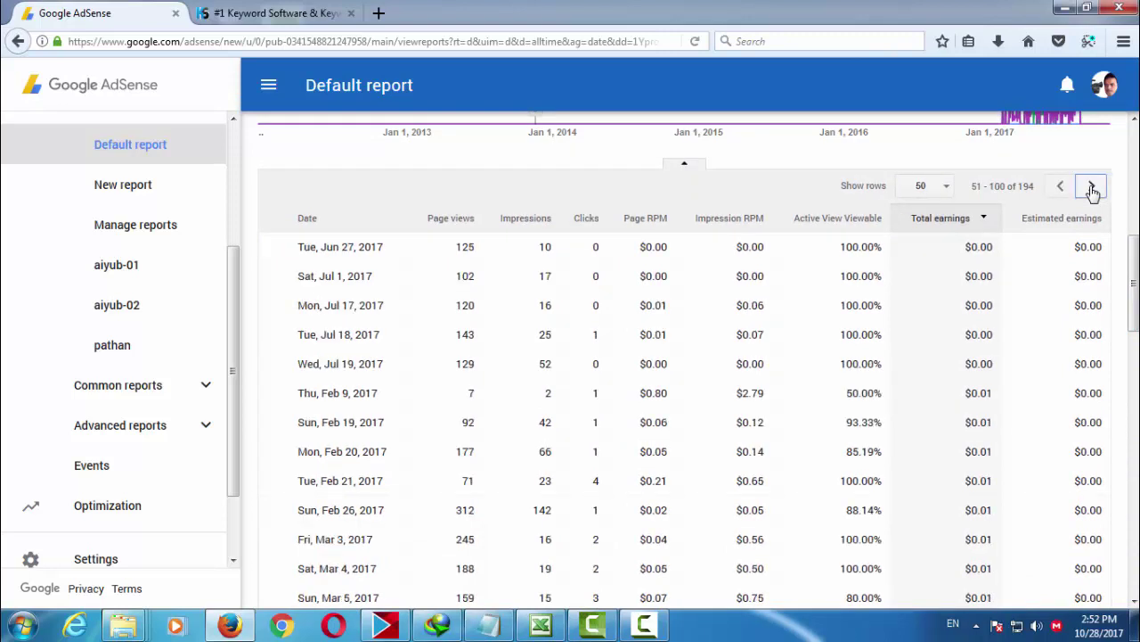
pyautogui.click(1092, 189)
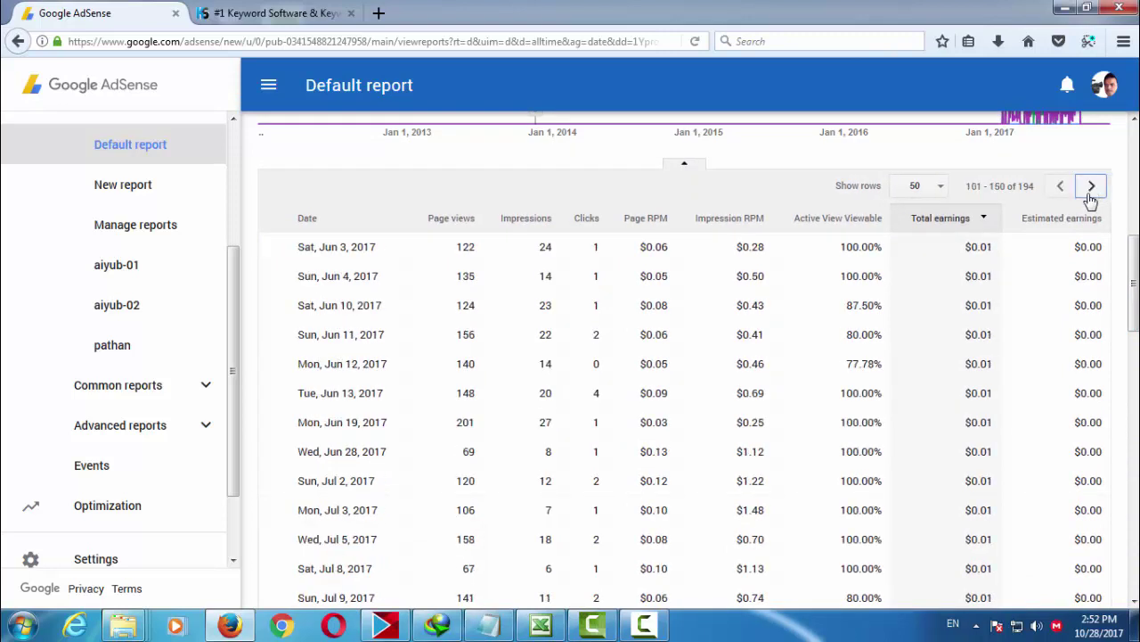
pyautogui.moveTo(1133, 284); pyautogui.dragTo(998, 407)
pyautogui.moveTo(1133, 428); pyautogui.dragTo(1129, 560)
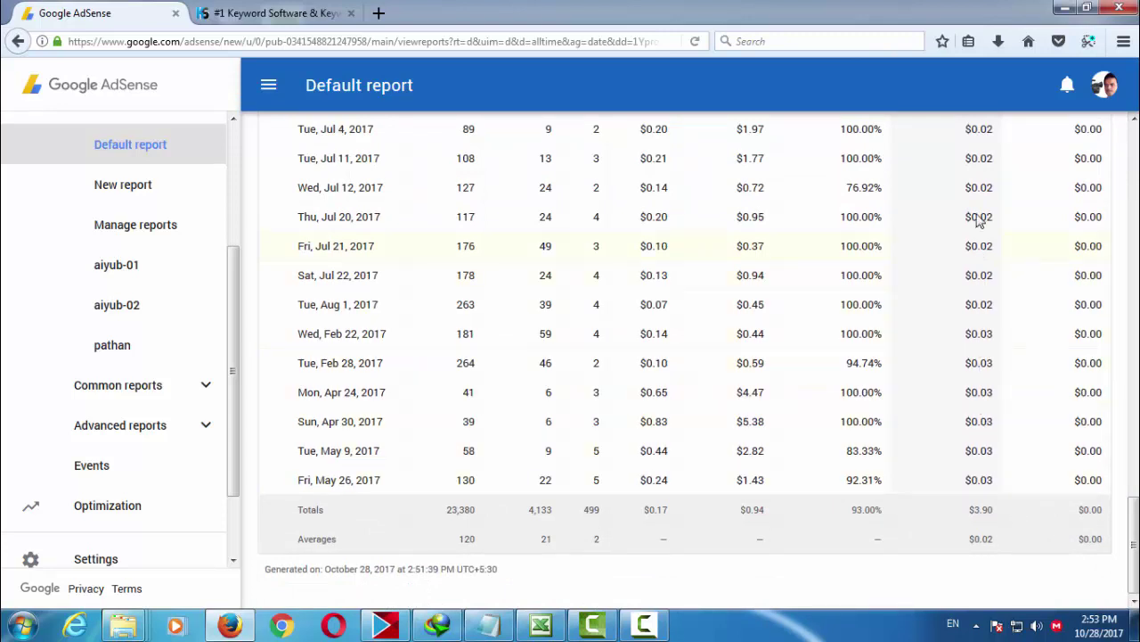
pyautogui.moveTo(978, 138); pyautogui.dragTo(980, 335)
pyautogui.moveTo(1132, 489); pyautogui.dragTo(1134, 246)
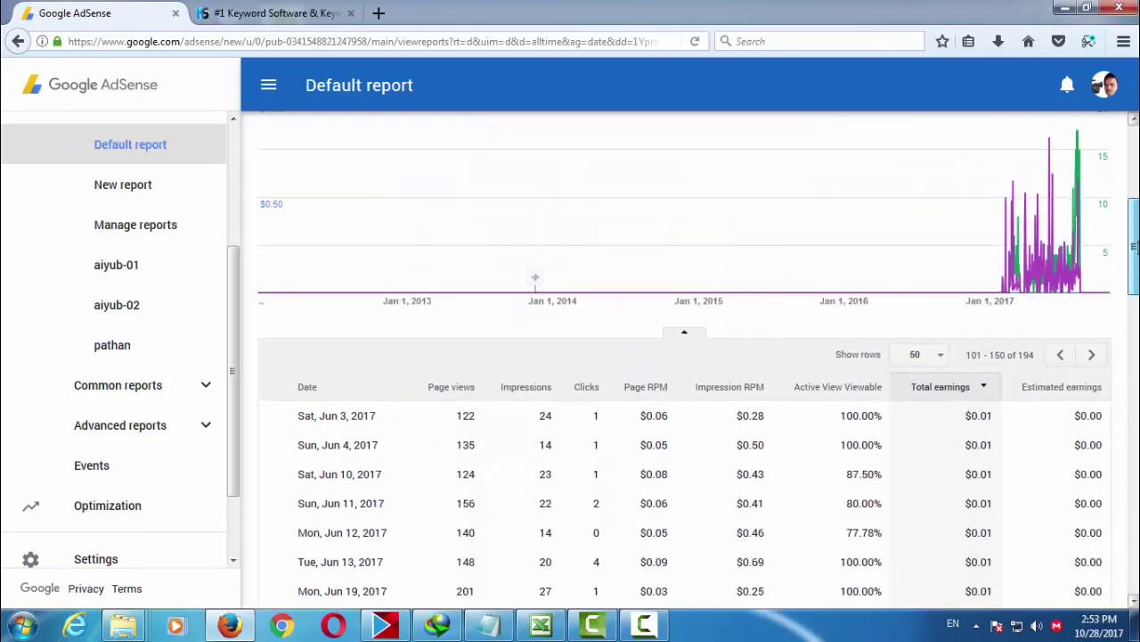
# Show rows 151–194 of the report table and highlight the Total earnings of the Aug 9, 2017 row.
pyautogui.click(1092, 357)
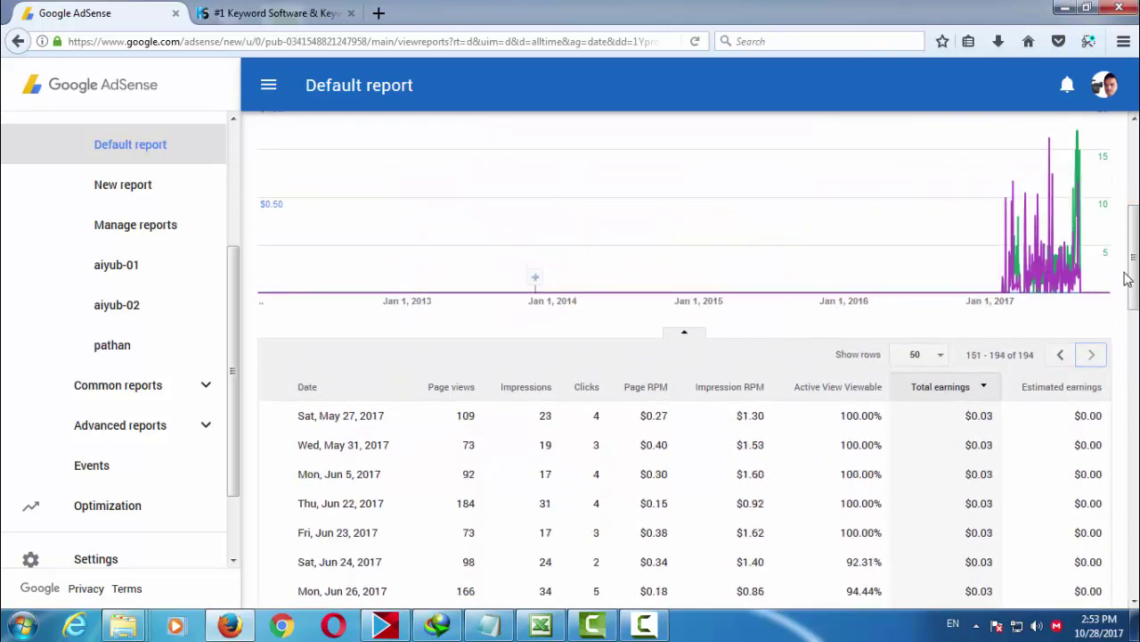
pyautogui.moveTo(1133, 272); pyautogui.dragTo(1128, 570)
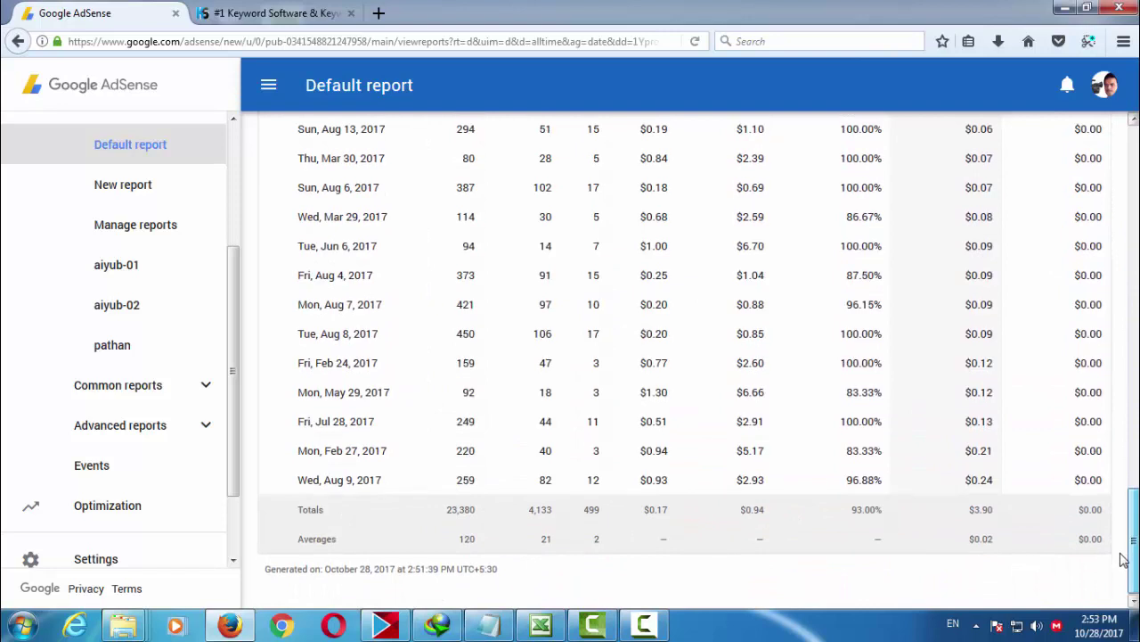
pyautogui.doubleClick(467, 482)
pyautogui.moveTo(963, 482); pyautogui.dragTo(1015, 485)
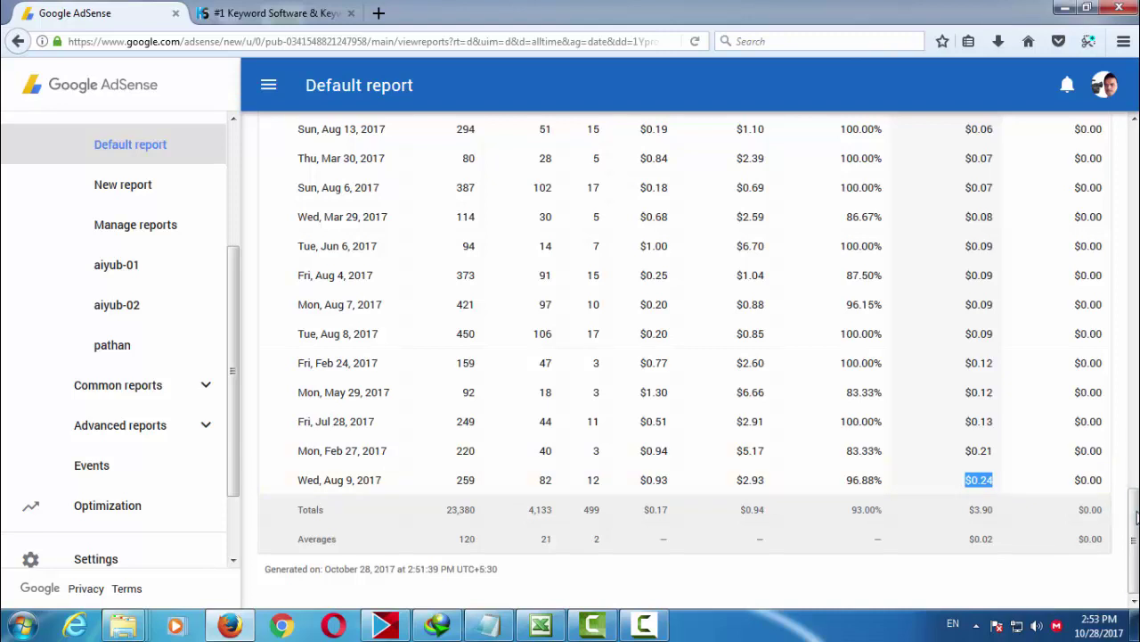
pyautogui.scroll(4, 1128, 509)
pyautogui.scroll(15, 1128, 510)
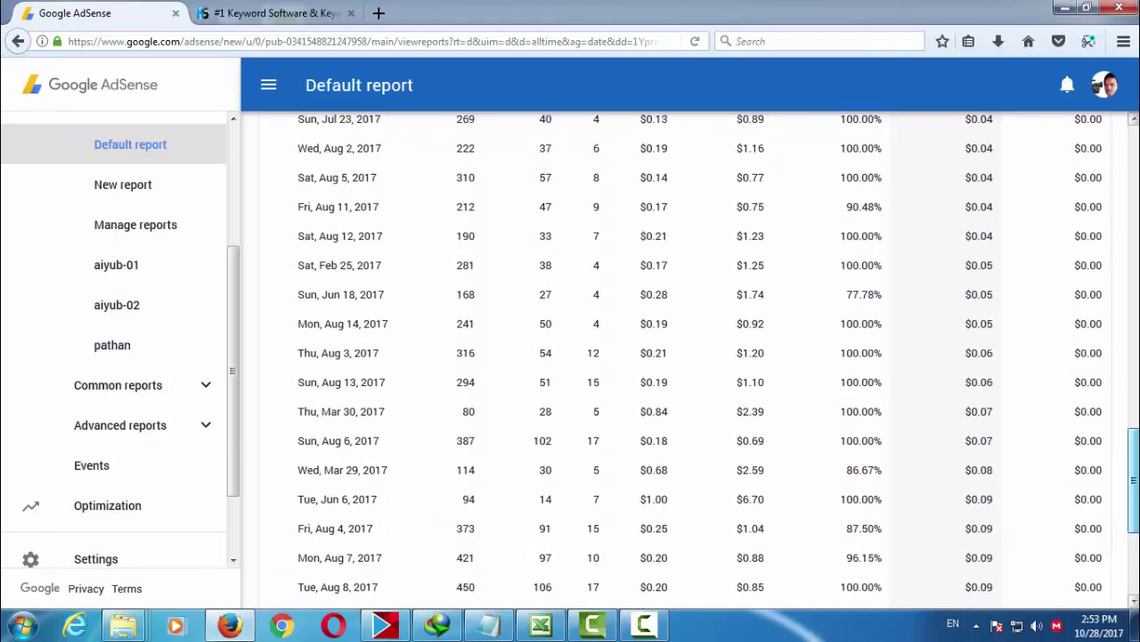
pyautogui.scroll(2, 1136, 254)
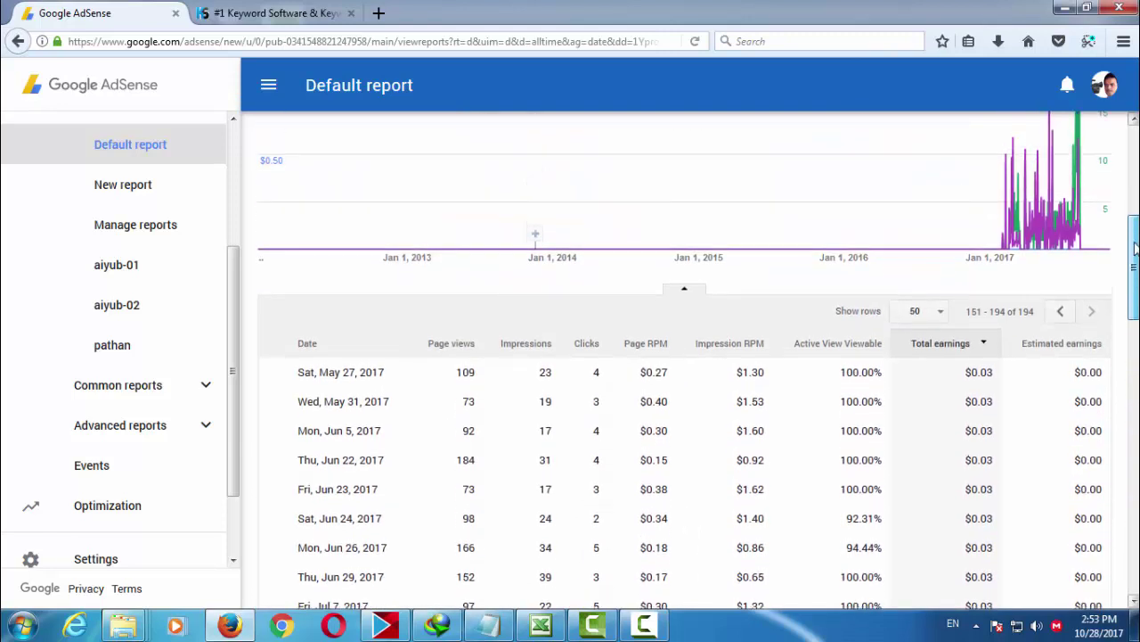
# Go back to rows 51–100 and compare clicks with total earnings for the Jul 21, Jun 29 and Jun 23, 2017 rows.
pyautogui.click(1061, 313)
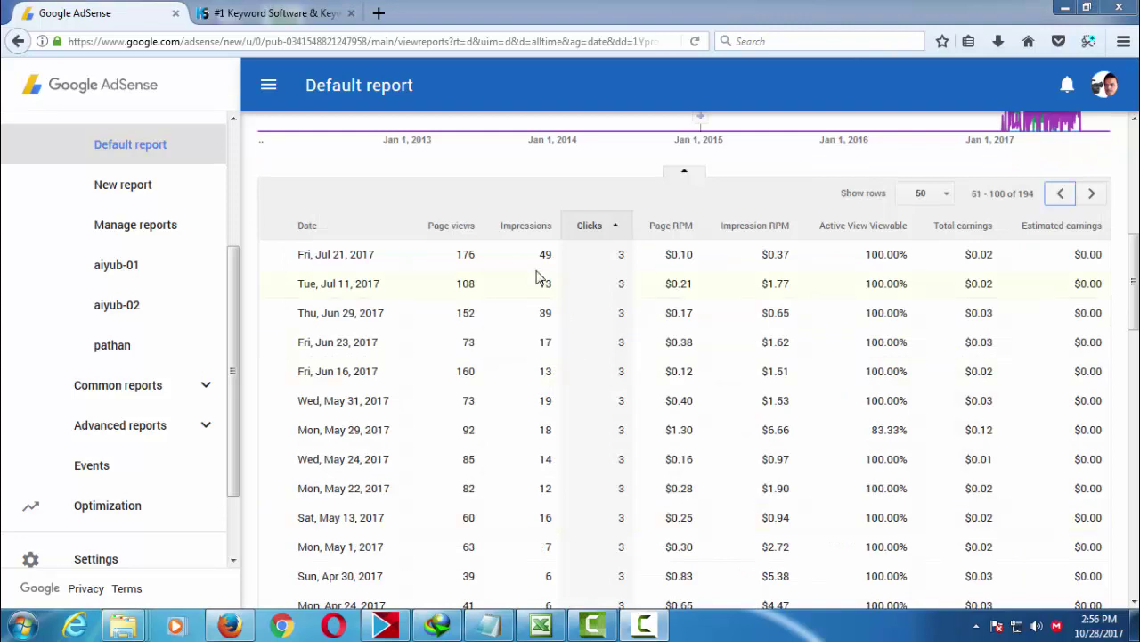
pyautogui.moveTo(620, 256); pyautogui.dragTo(637, 261)
pyautogui.moveTo(996, 261); pyautogui.dragTo(963, 263)
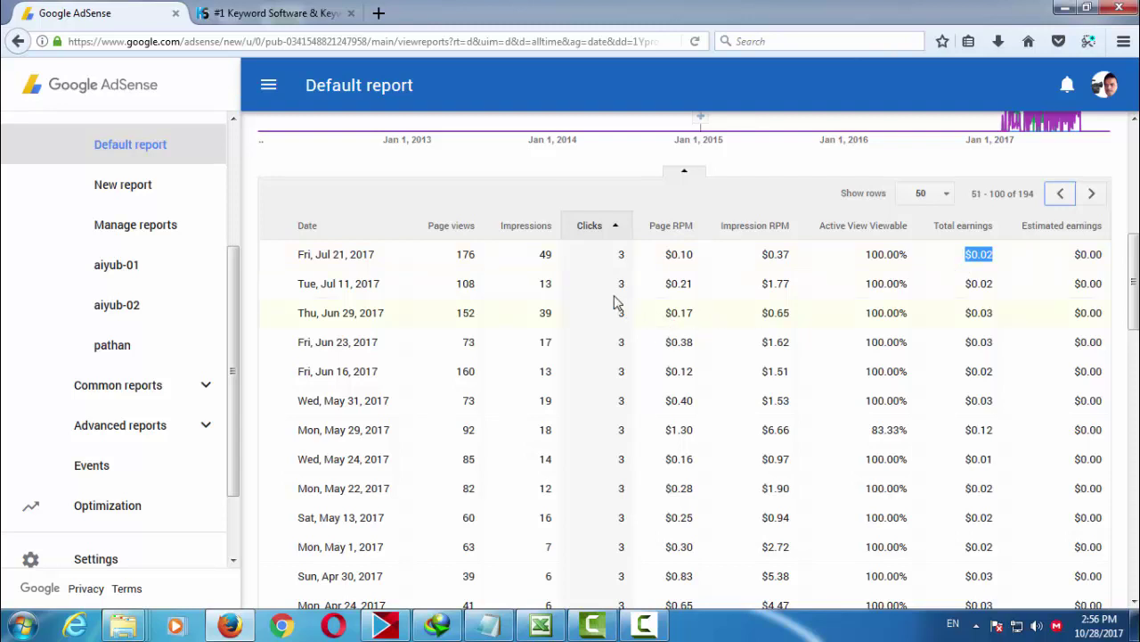
pyautogui.moveTo(604, 319); pyautogui.dragTo(634, 319)
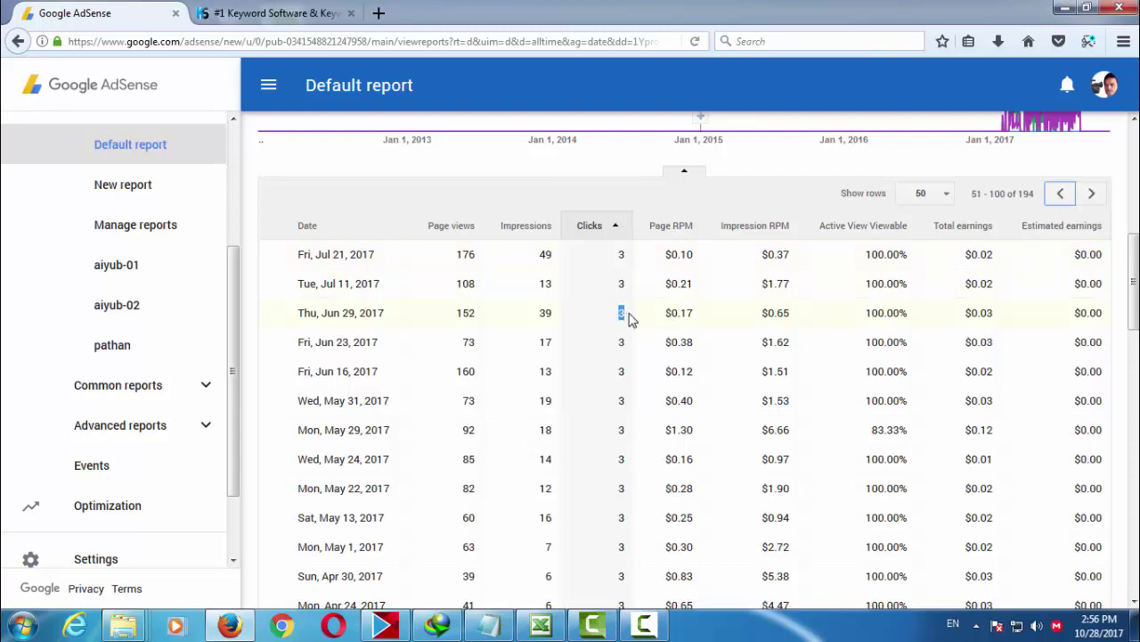
pyautogui.moveTo(962, 319); pyautogui.dragTo(1003, 319)
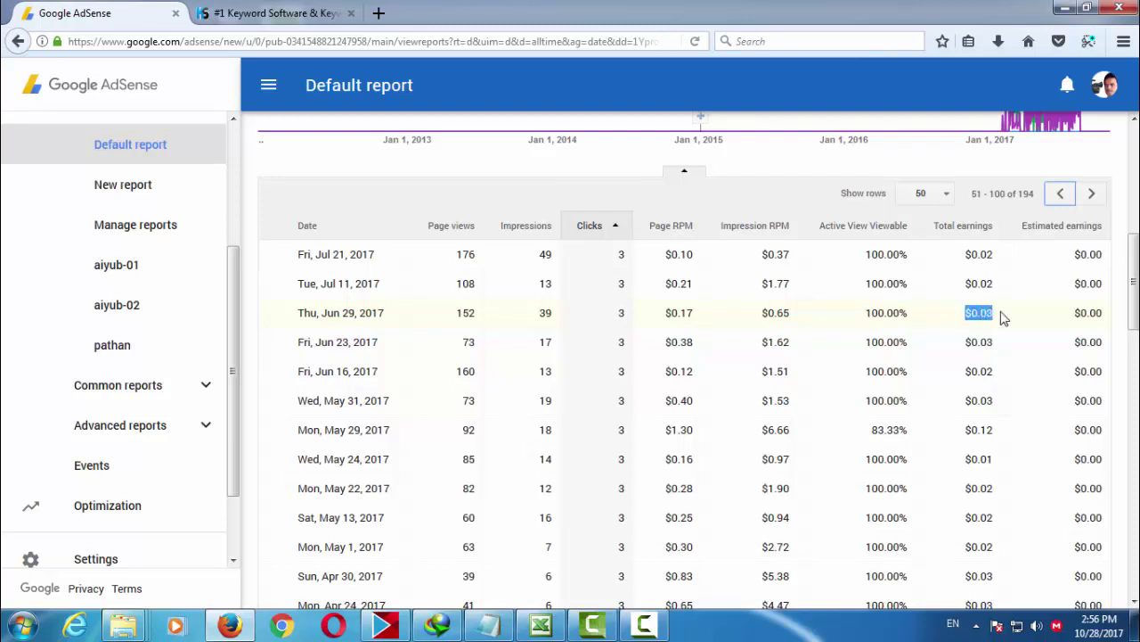
pyautogui.click(634, 350)
pyautogui.doubleClick(634, 349)
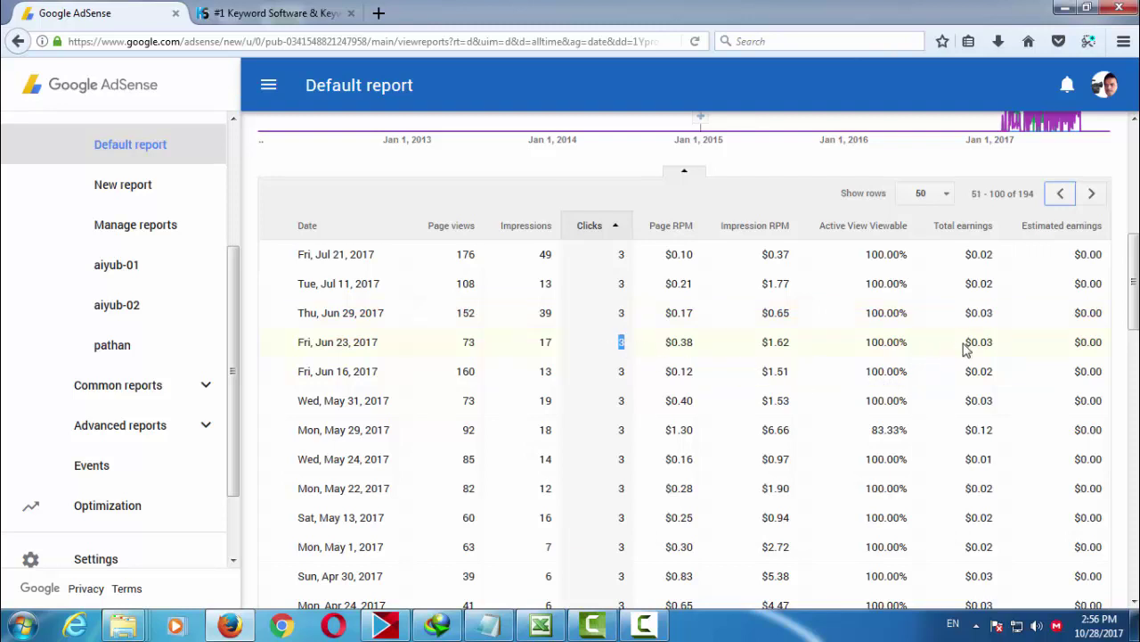
pyautogui.doubleClick(1000, 349)
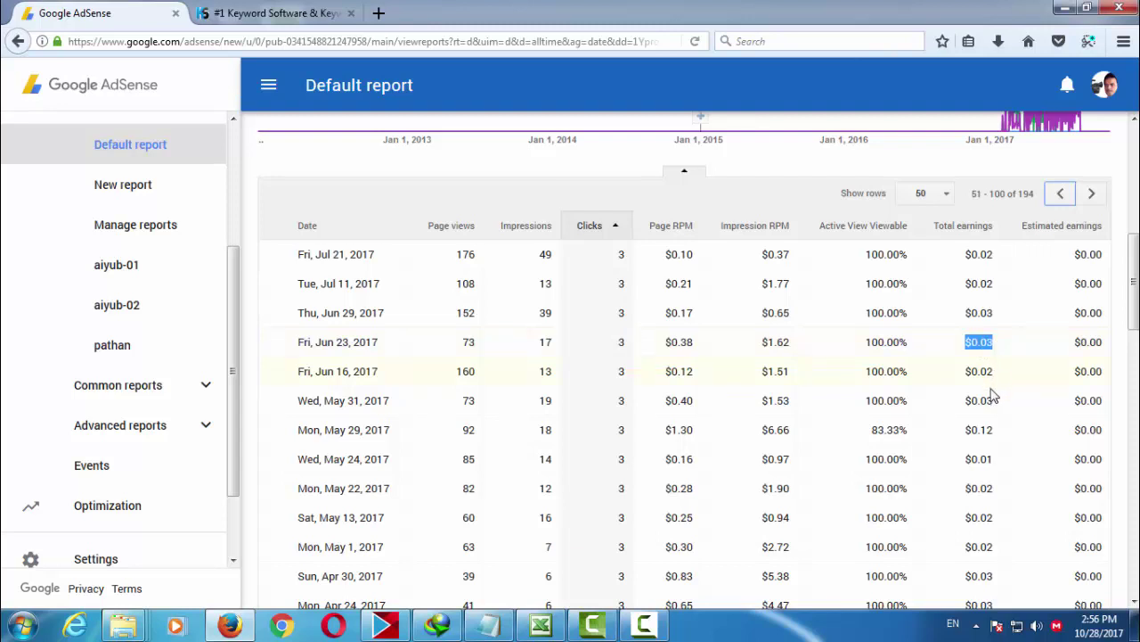
# Examine the May 29, 2017 row, highlighting its clicks, total earnings and RPM values, and finally its figures from page views to total earnings.
pyautogui.doubleClick(619, 434)
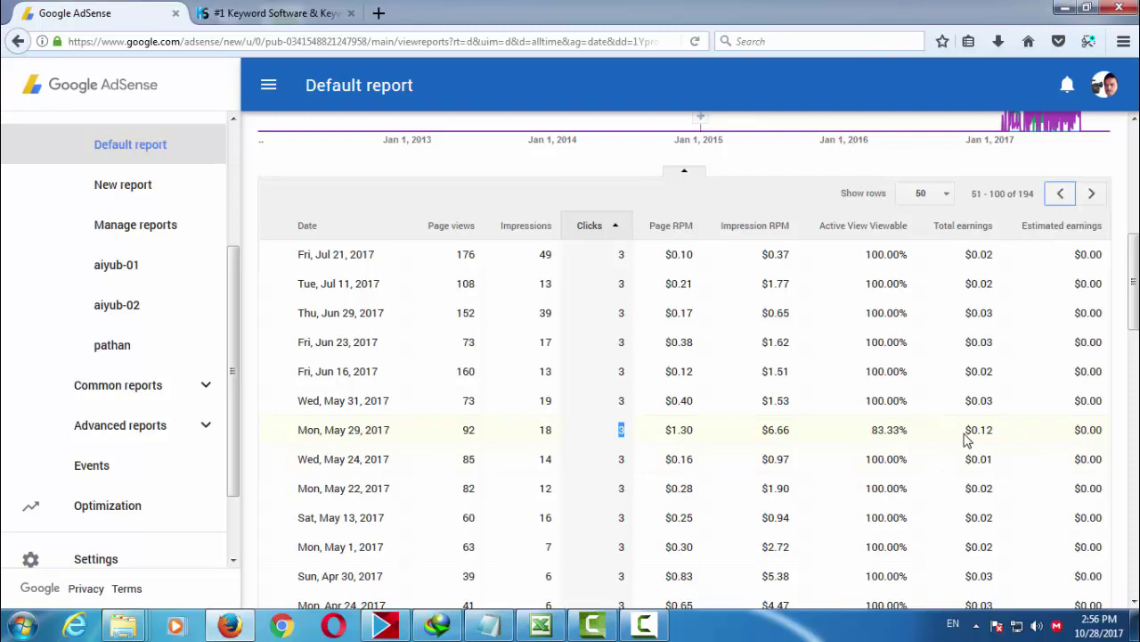
pyautogui.doubleClick(992, 435)
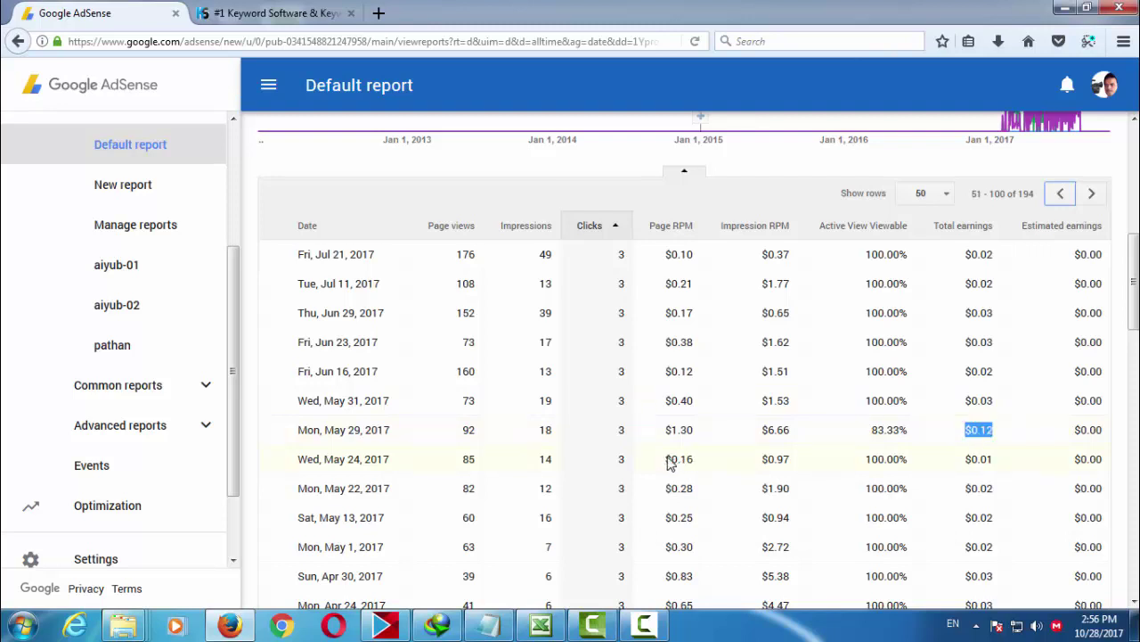
pyautogui.moveTo(802, 438); pyautogui.dragTo(665, 435)
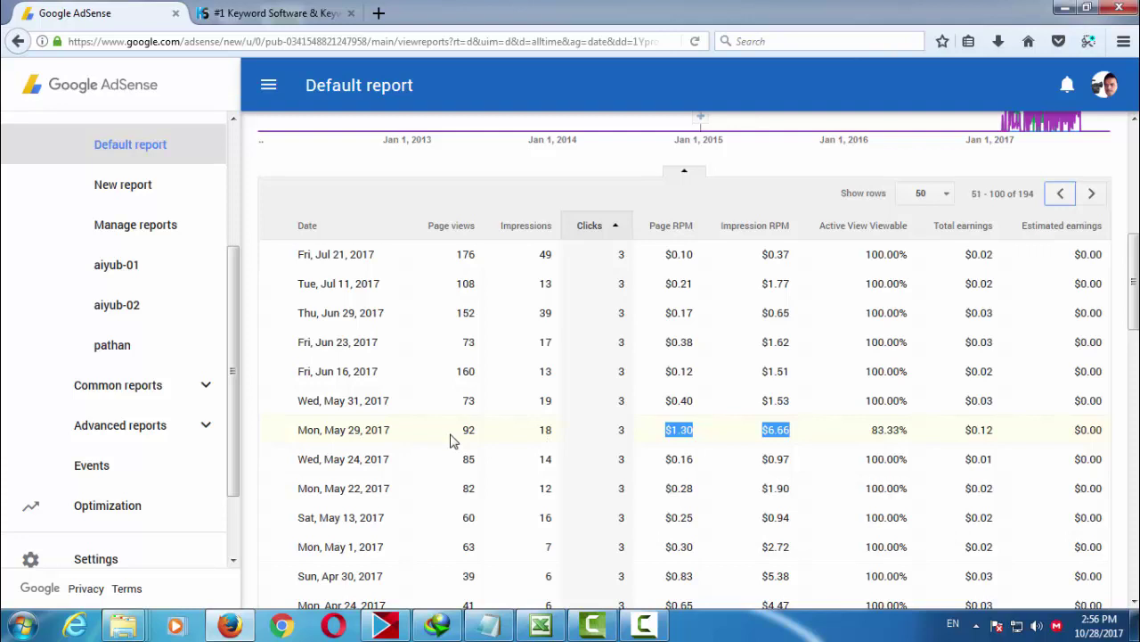
pyautogui.click(484, 443)
pyautogui.moveTo(484, 442); pyautogui.dragTo(998, 435)
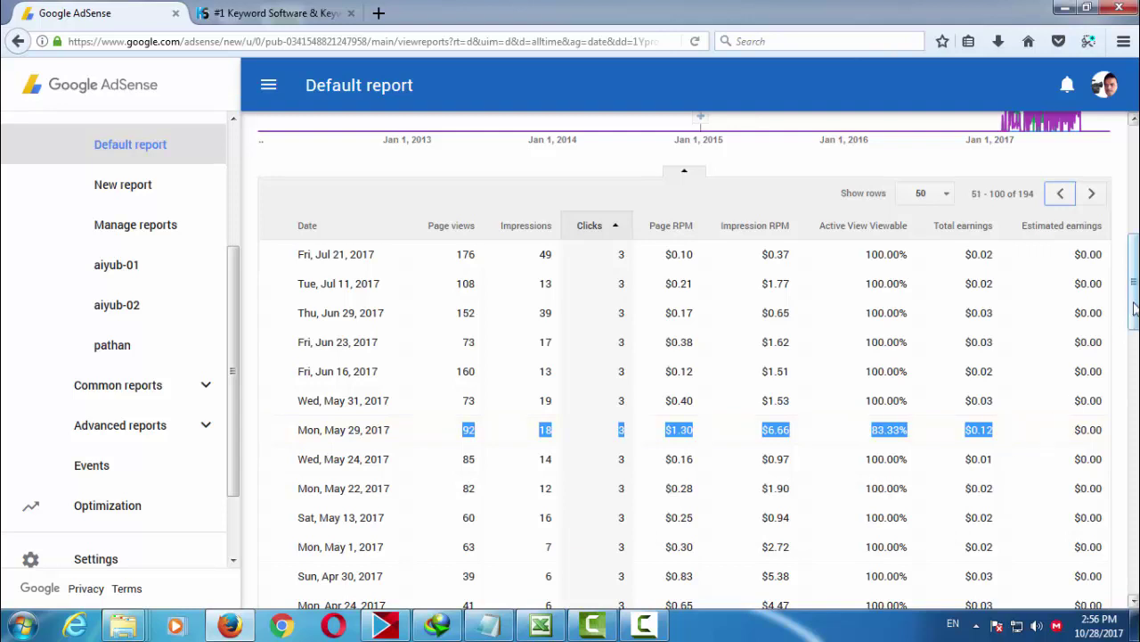
# Highlight the page views, total earnings and impression RPM of the Jul 21, 2017 row.
pyautogui.scroll(-3, 1136, 305)
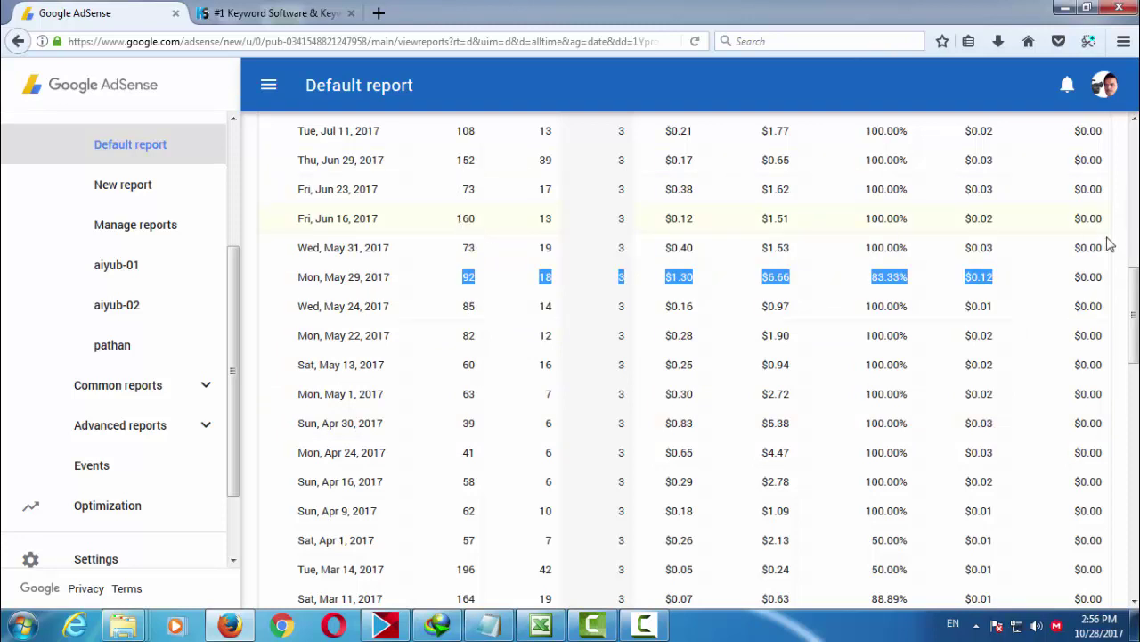
pyautogui.scroll(2, 1134, 316)
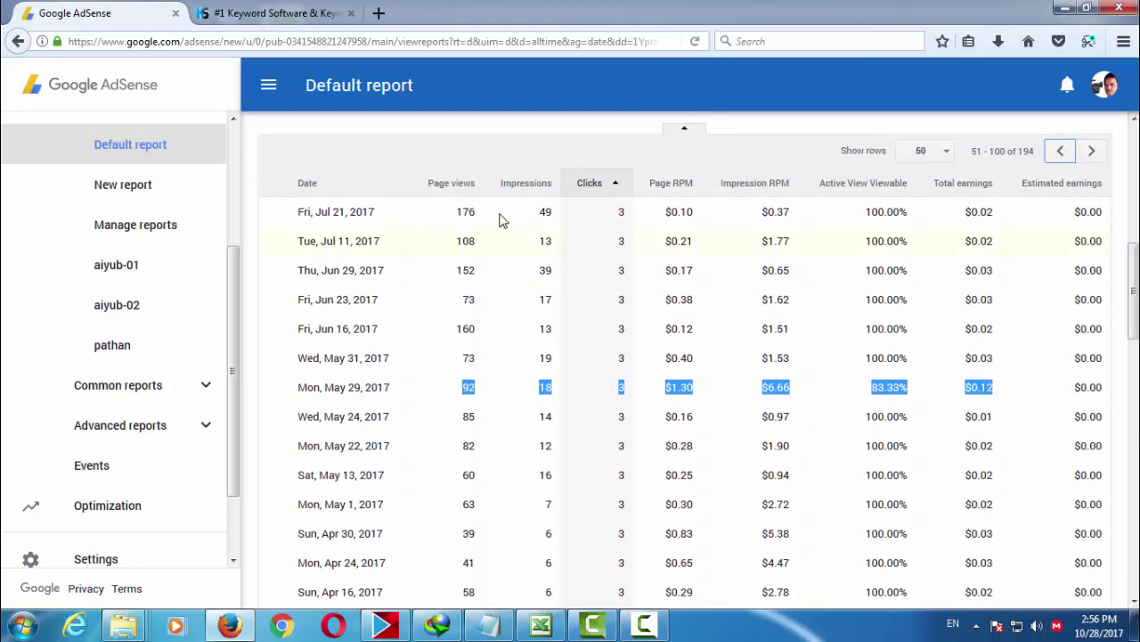
pyautogui.moveTo(455, 212); pyautogui.dragTo(485, 221)
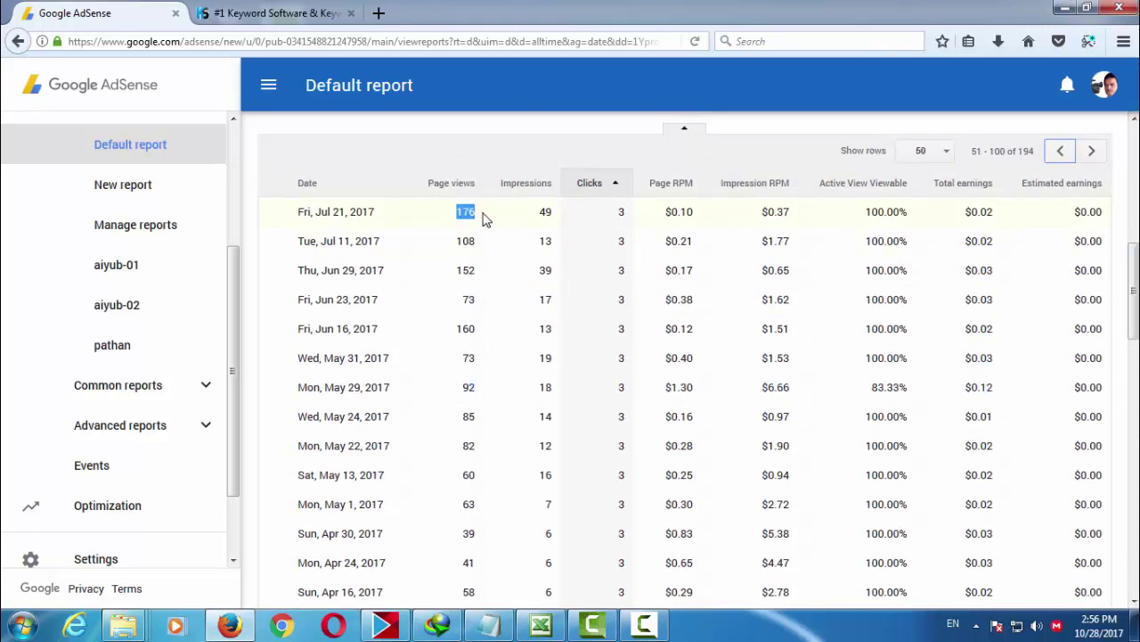
pyautogui.moveTo(996, 216); pyautogui.dragTo(959, 221)
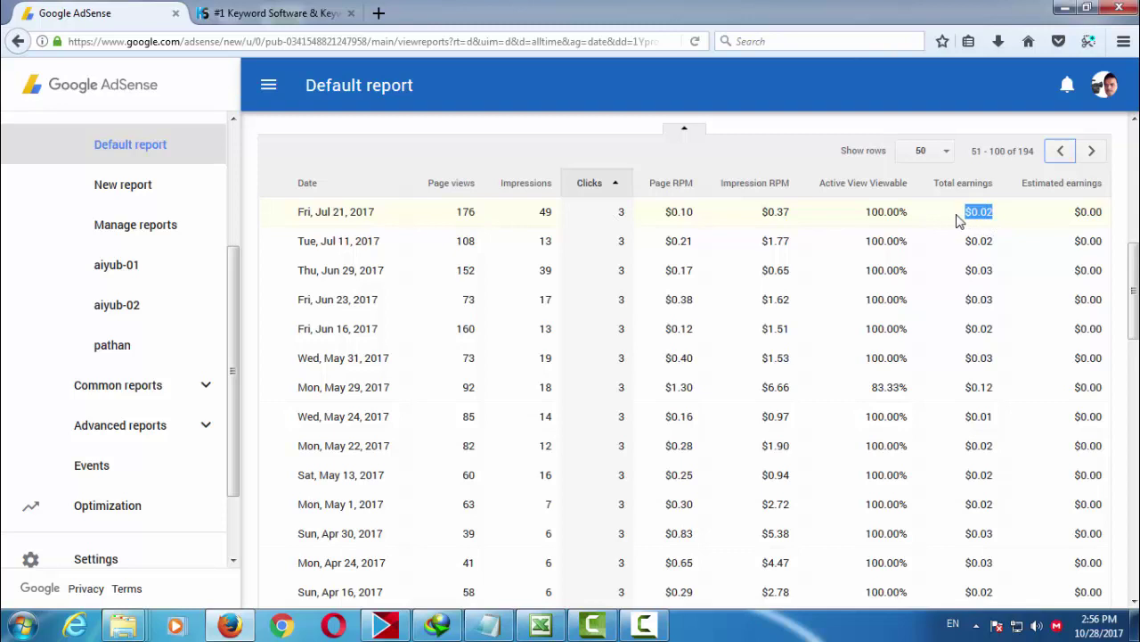
pyautogui.moveTo(667, 217); pyautogui.dragTo(797, 219)
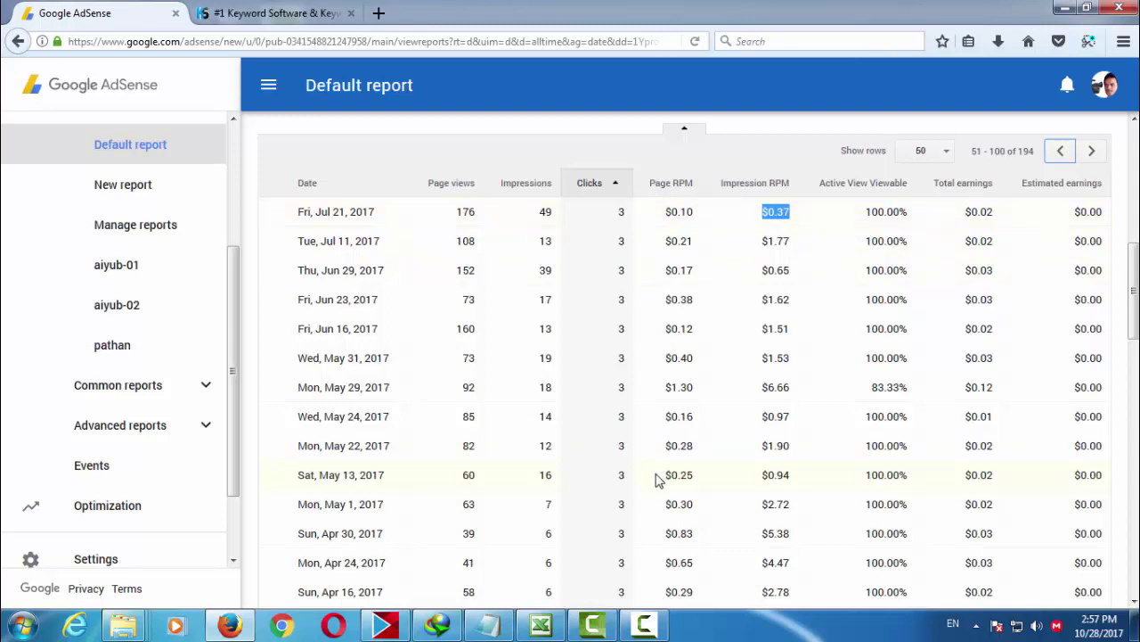
# Highlight the page RPM, impression RPM and total earnings of the May 29, 2017 row for comparison.
pyautogui.moveTo(666, 389); pyautogui.dragTo(699, 391)
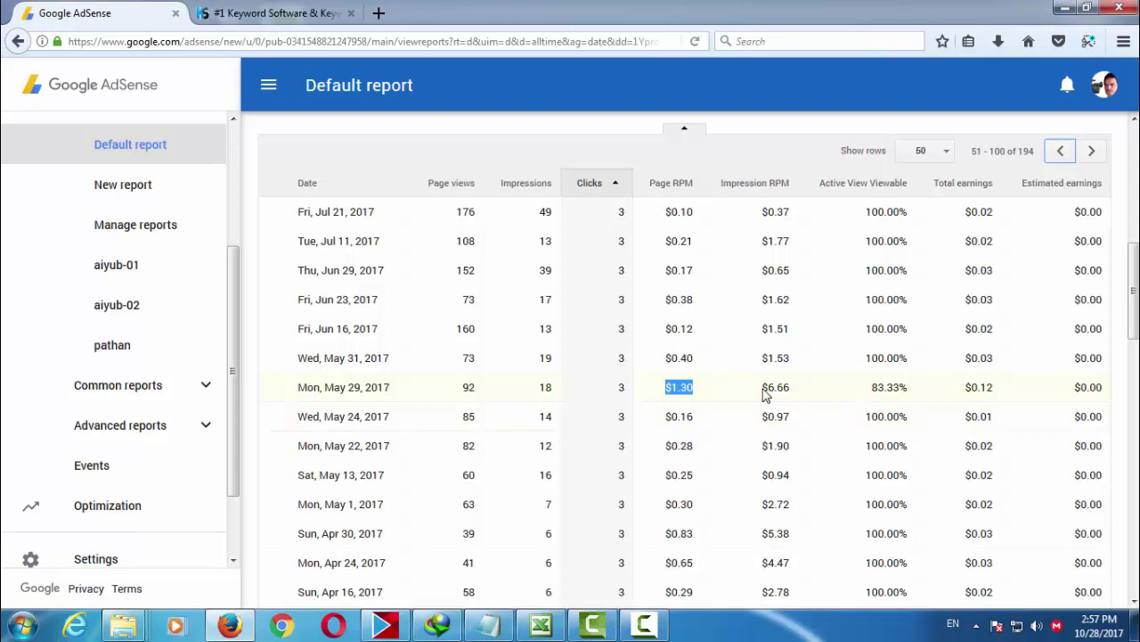
pyautogui.moveTo(760, 393); pyautogui.dragTo(792, 394)
pyautogui.click(963, 398)
pyautogui.moveTo(963, 398); pyautogui.dragTo(998, 396)
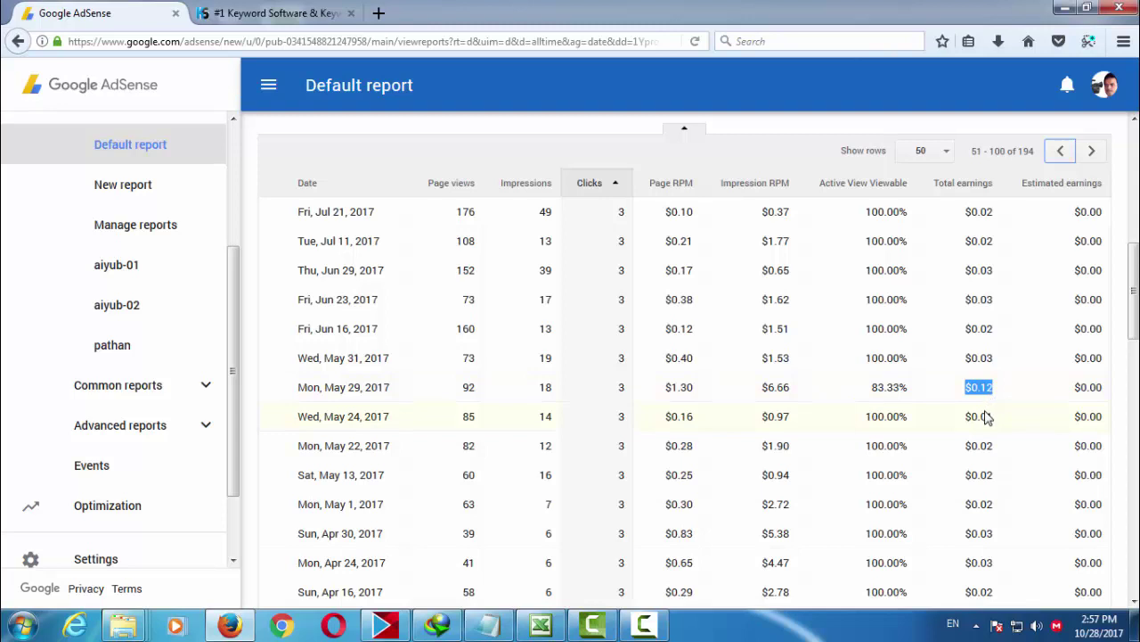
# Examine the Jul 6, 2017 row, highlighting its total earnings, impression RPM, page RPM and page views.
pyautogui.scroll(-3, 1121, 344)
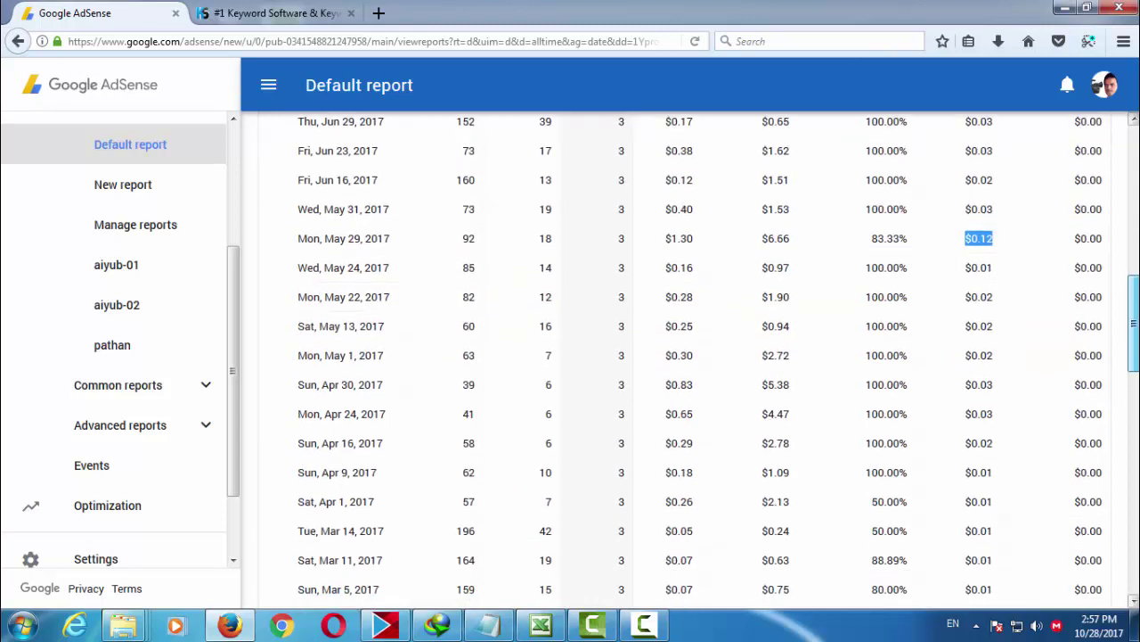
pyautogui.scroll(-5, 719, 362)
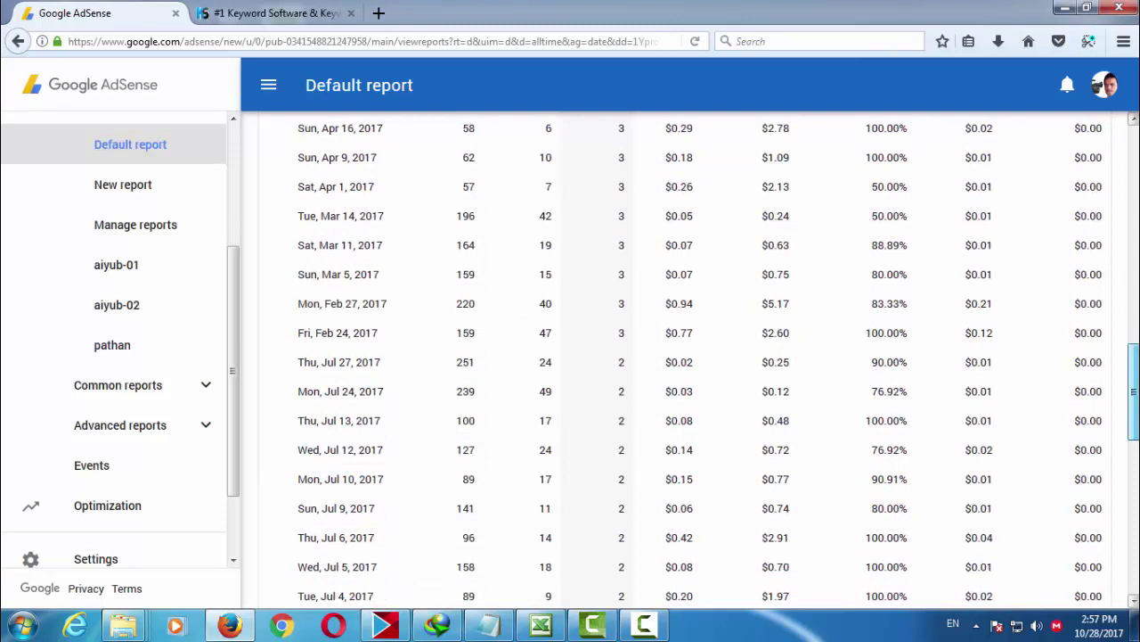
pyautogui.scroll(-1, 1013, 440)
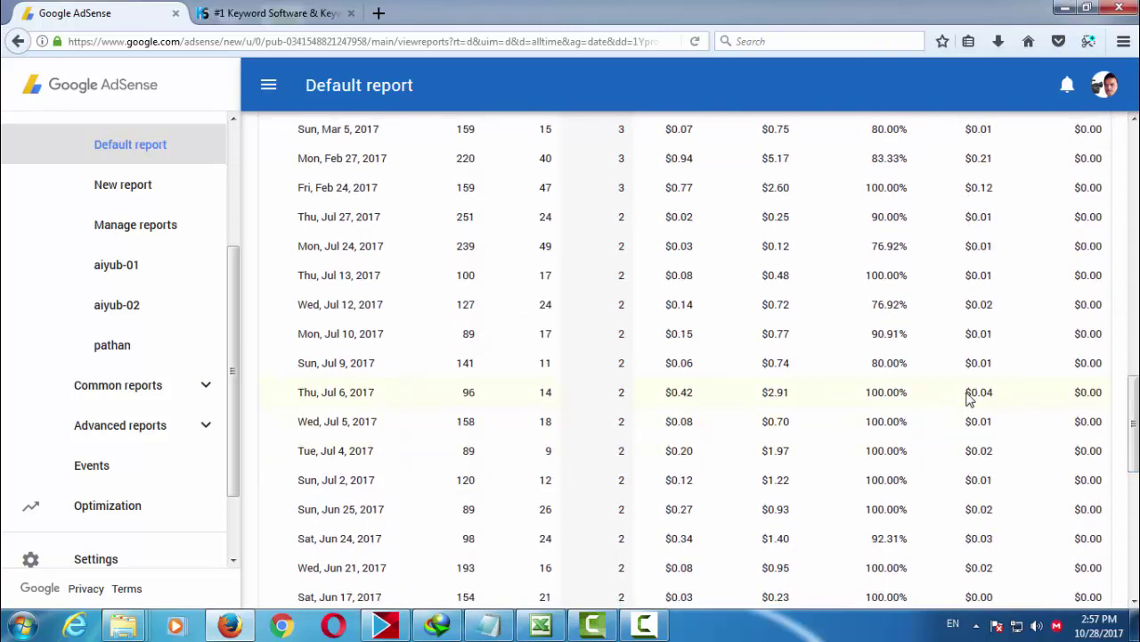
pyautogui.moveTo(967, 393); pyautogui.dragTo(1007, 392)
pyautogui.moveTo(761, 397); pyautogui.dragTo(795, 397)
pyautogui.moveTo(662, 395); pyautogui.dragTo(702, 400)
pyautogui.moveTo(463, 395); pyautogui.dragTo(486, 400)
pyautogui.click(628, 395)
# Go to rows 101–150 of the report and read through the daily figures down to the totals.
pyautogui.moveTo(1136, 399); pyautogui.dragTo(1137, 524)
pyautogui.moveTo(1136, 456); pyautogui.dragTo(1136, 267)
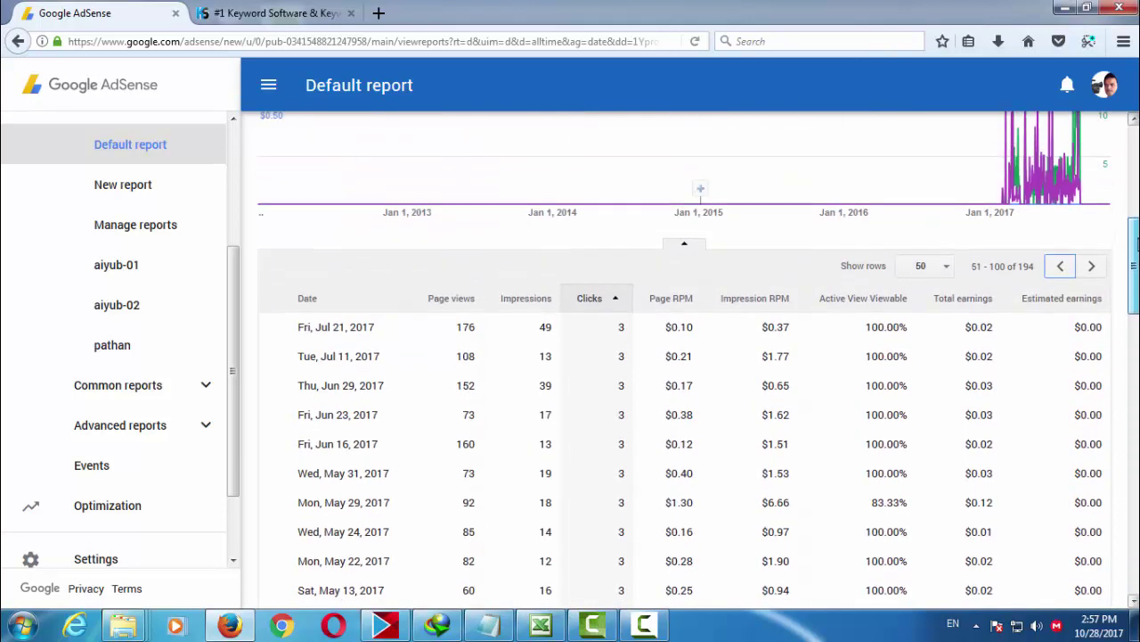
pyautogui.click(1093, 271)
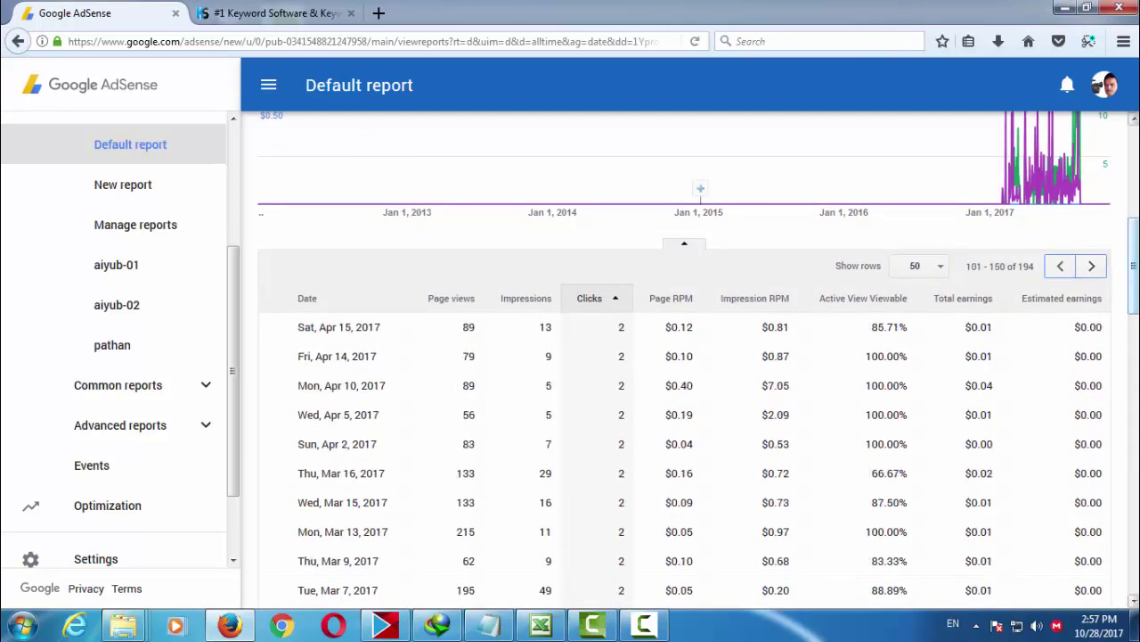
pyautogui.scroll(-4, 1092, 271)
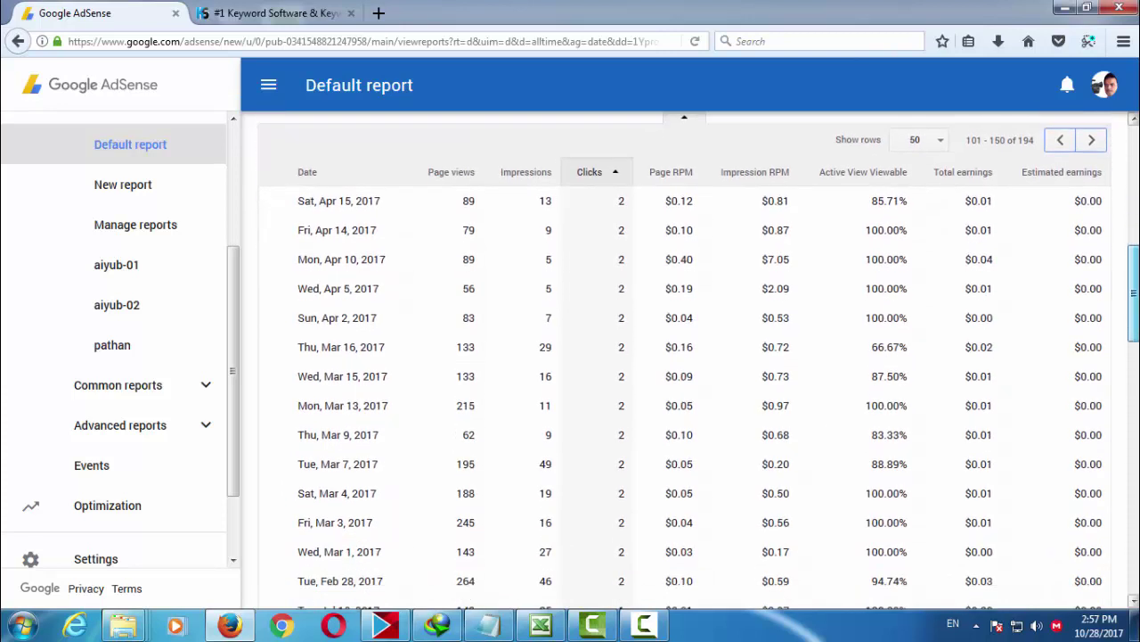
pyautogui.scroll(-7, 1092, 271)
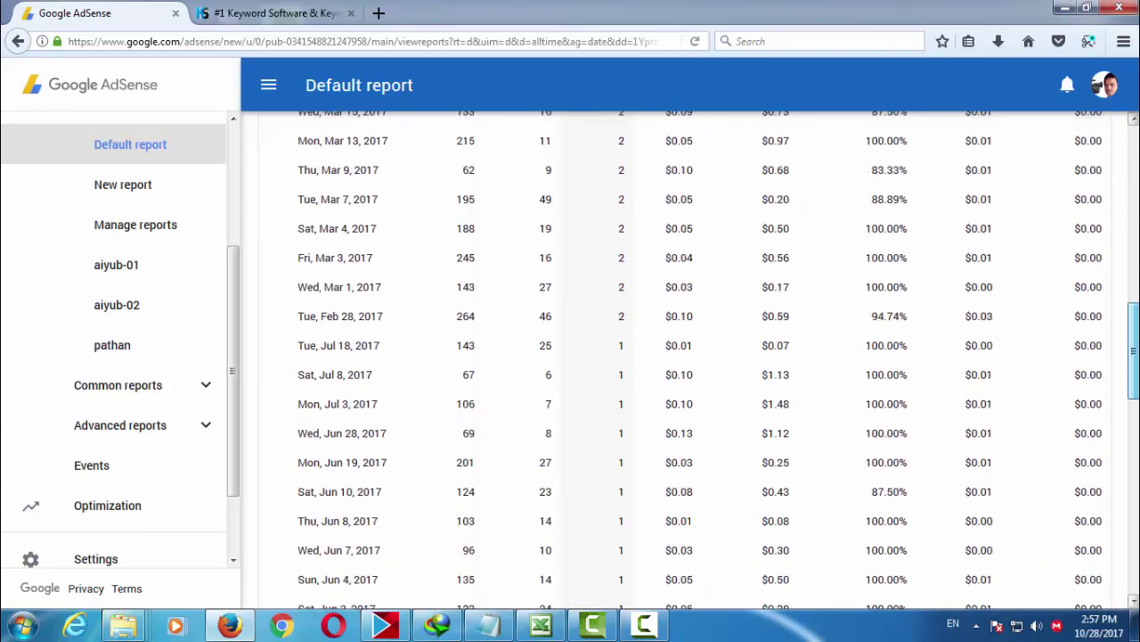
pyautogui.scroll(-8, 1092, 271)
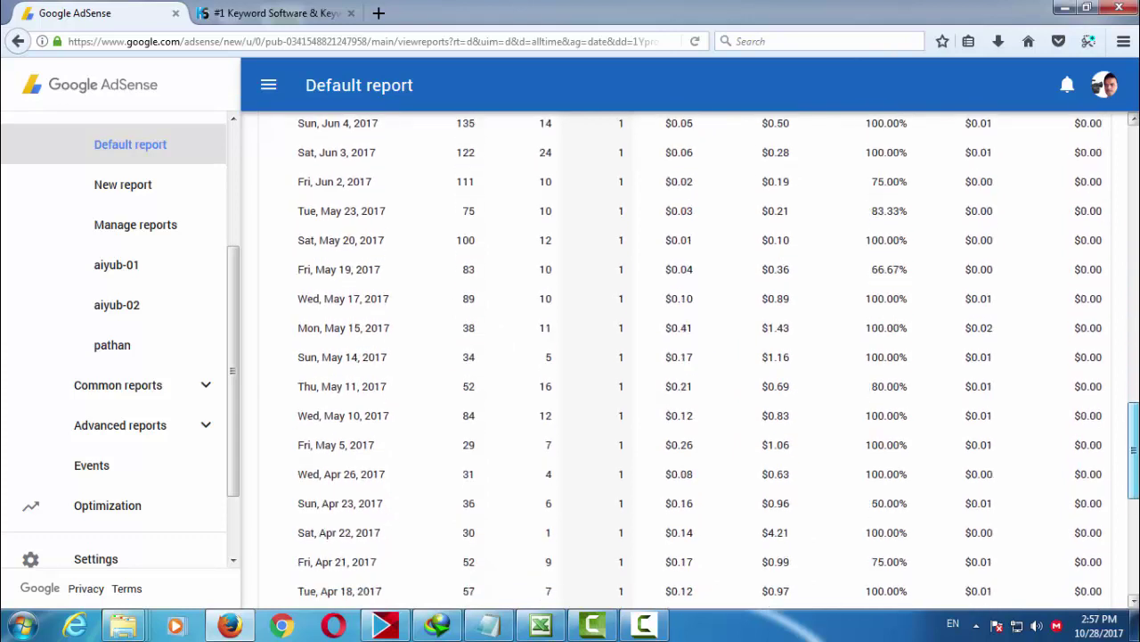
pyautogui.scroll(-7, 695, 356)
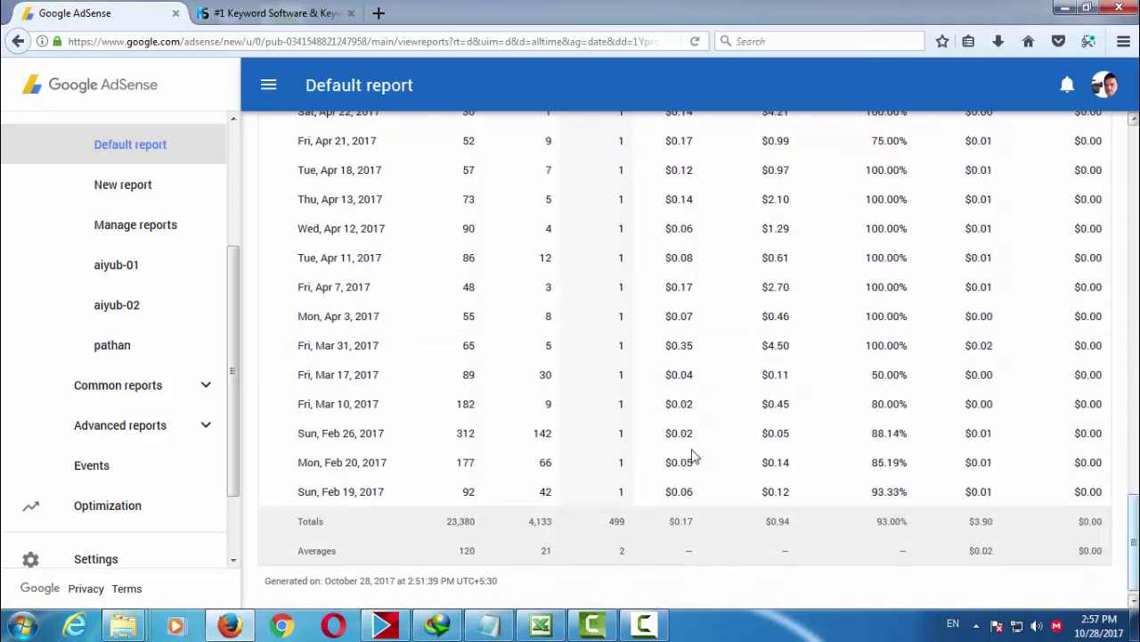
pyautogui.scroll(1, 1134, 472)
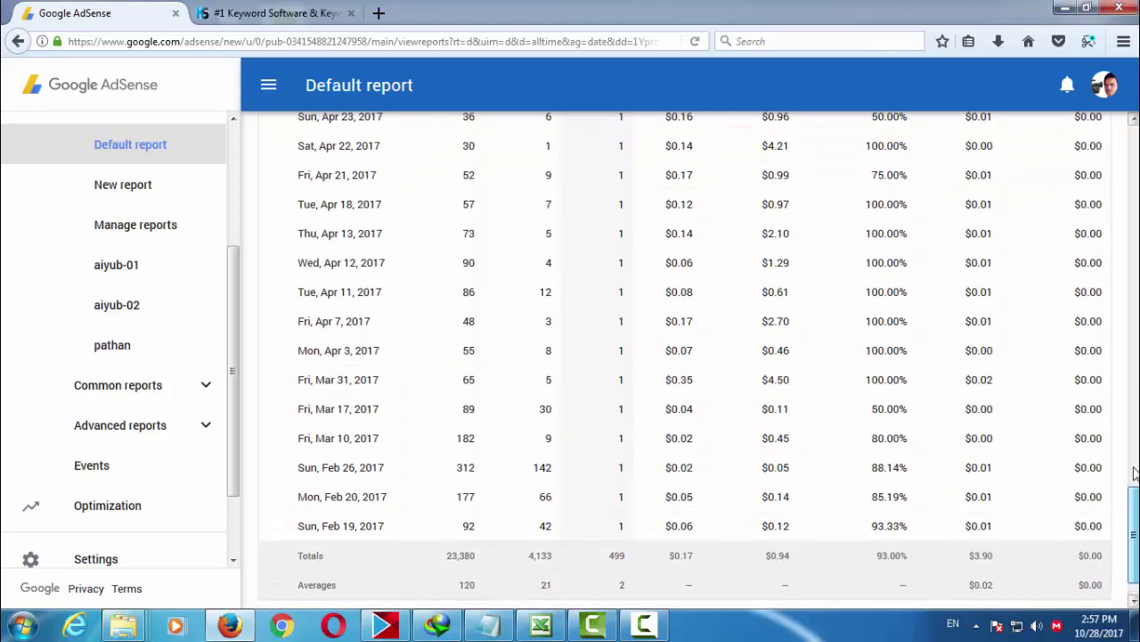
# Go to rows 151–194 and review the zero-click days, highlighting the impressions of the Feb 8, 2017 row.
pyautogui.moveTo(1135, 472); pyautogui.dragTo(1134, 258)
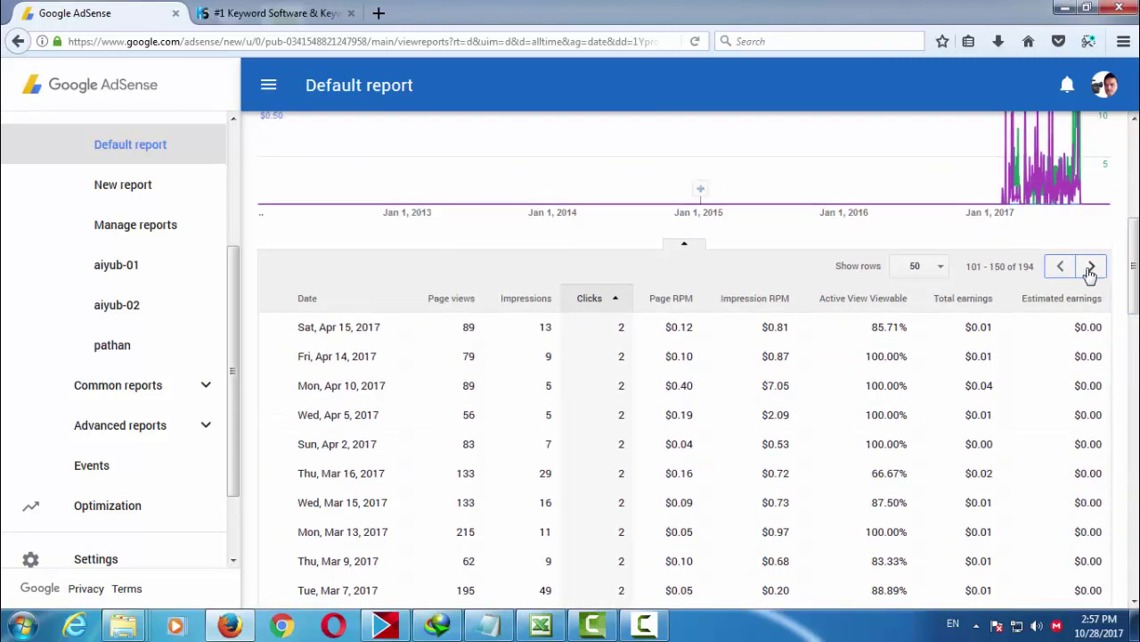
pyautogui.click(1085, 285)
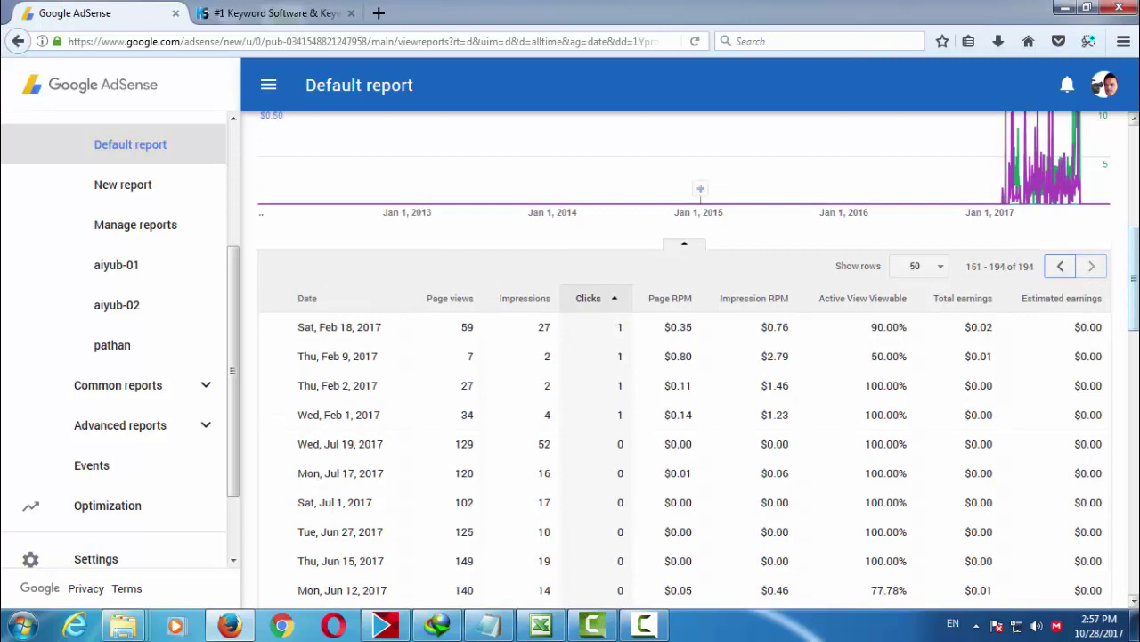
pyautogui.scroll(-2, 1005, 287)
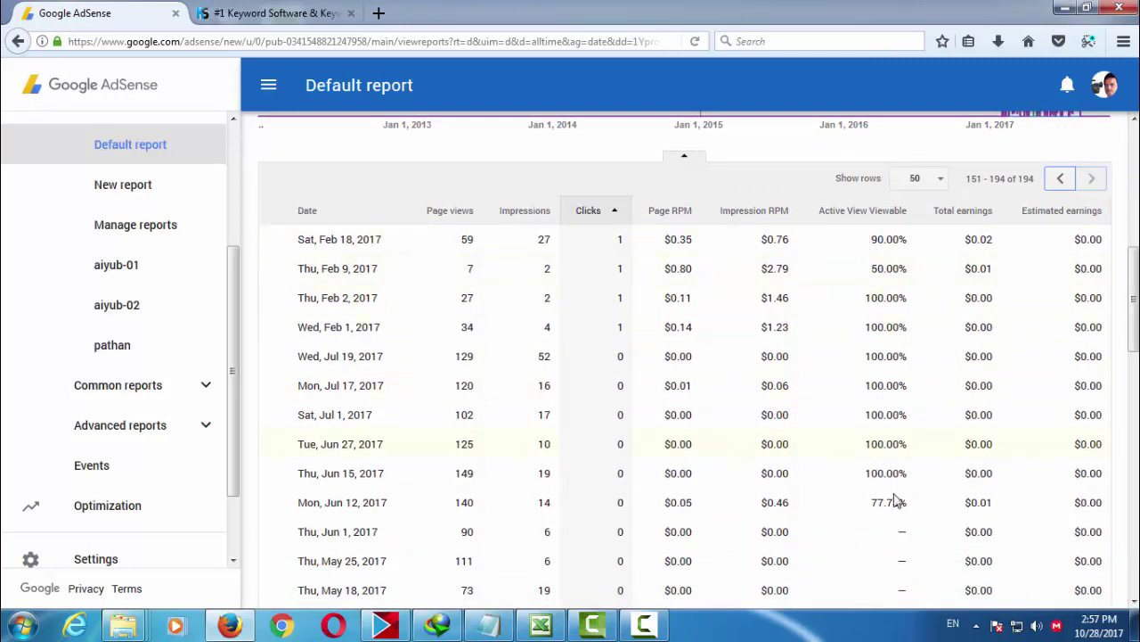
pyautogui.scroll(-8, 1133, 434)
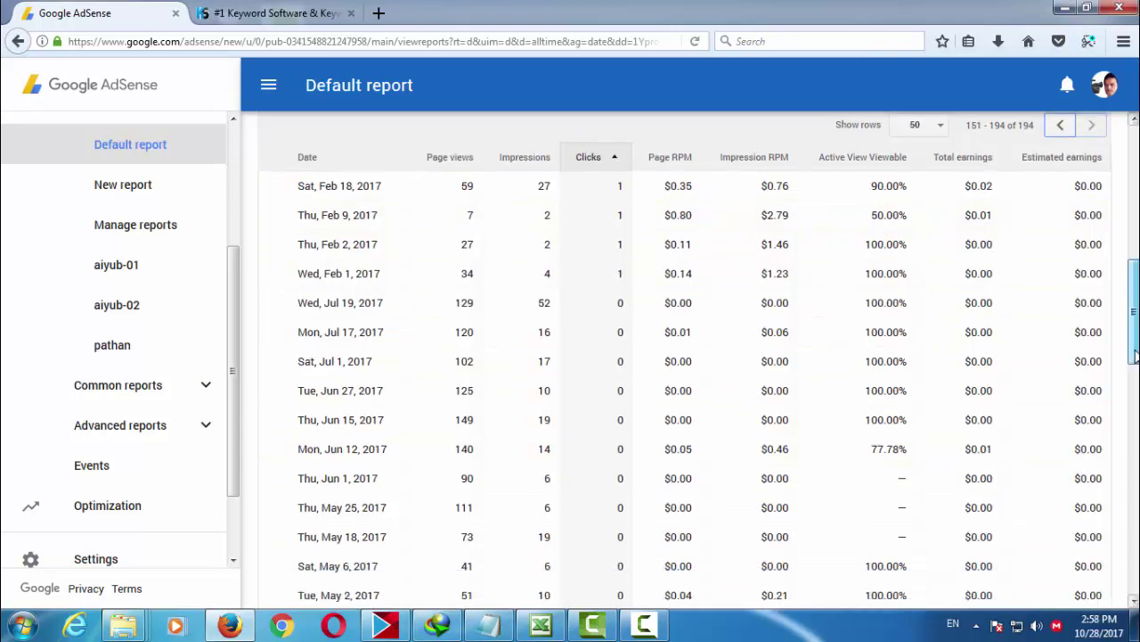
pyautogui.moveTo(1133, 433); pyautogui.dragTo(1136, 575)
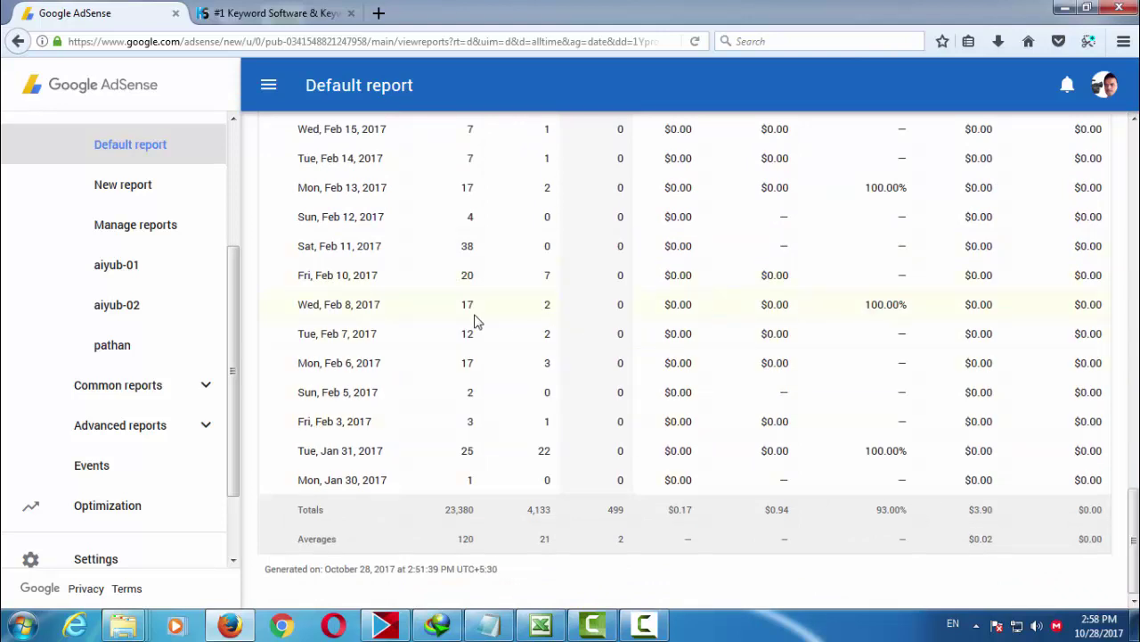
pyautogui.moveTo(454, 310); pyautogui.dragTo(574, 314)
pyautogui.scroll(1, 1133, 509)
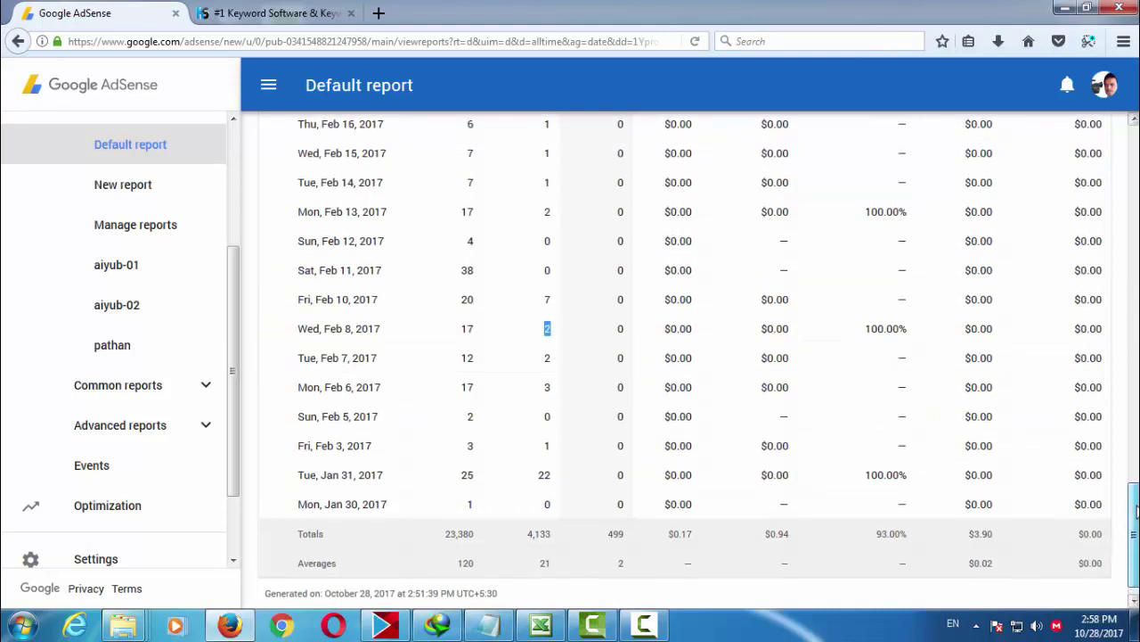
# Highlight the page views, impressions and total earnings of the Mar 23, 2017 row.
pyautogui.moveTo(1136, 507); pyautogui.dragTo(1136, 433)
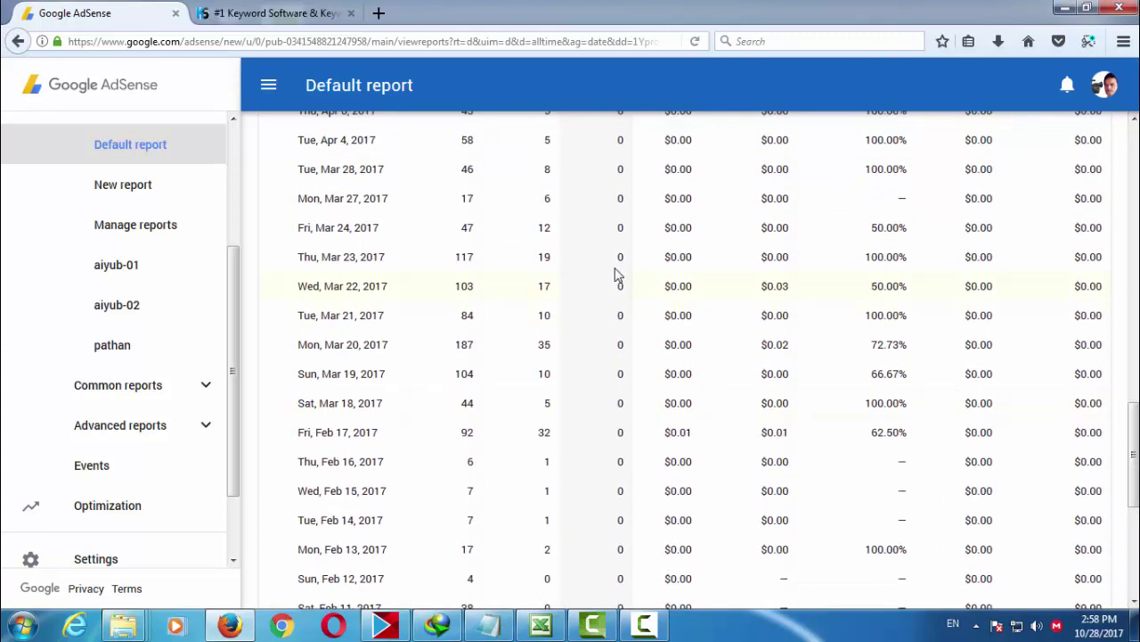
pyautogui.moveTo(439, 258); pyautogui.dragTo(569, 263)
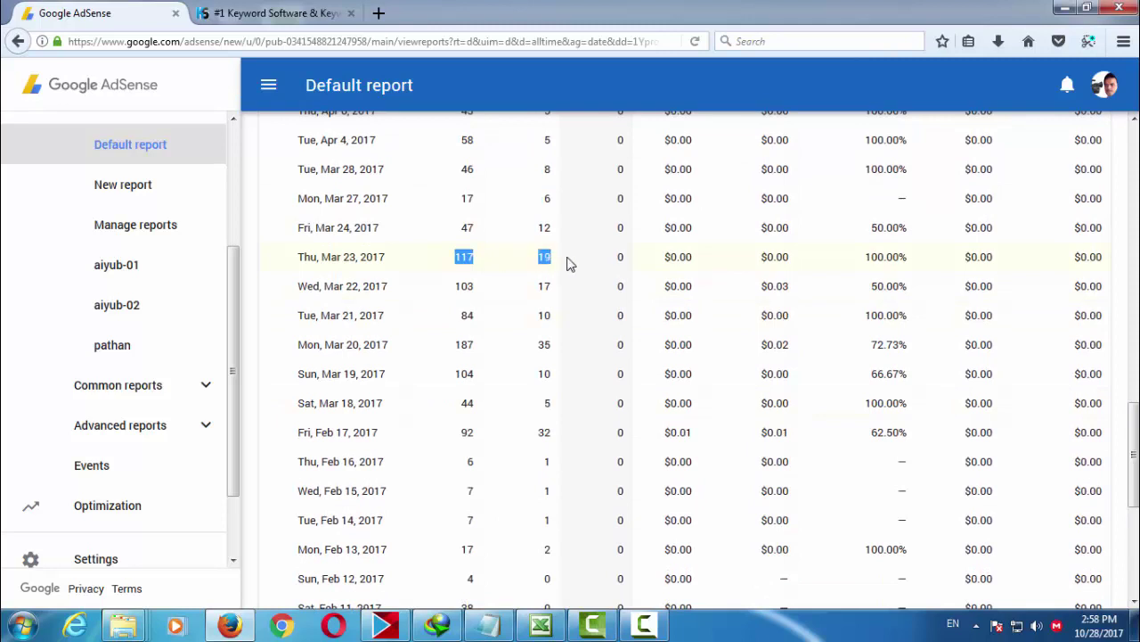
pyautogui.moveTo(972, 257); pyautogui.dragTo(1002, 267)
# Highlight the May 25, 2017 figures from page views to impression RPM, and the values of the May 6 and May 2 rows.
pyautogui.moveTo(1135, 441); pyautogui.dragTo(1135, 360)
pyautogui.moveTo(450, 260); pyautogui.dragTo(805, 272)
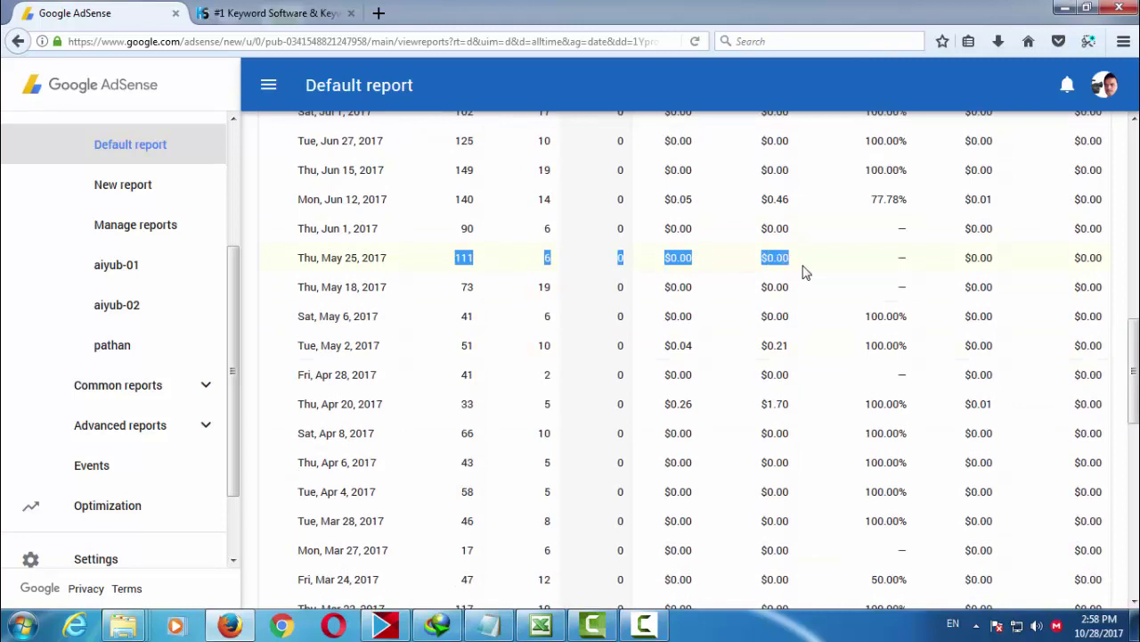
pyautogui.moveTo(899, 274); pyautogui.dragTo(919, 273)
pyautogui.moveTo(455, 330); pyautogui.dragTo(946, 346)
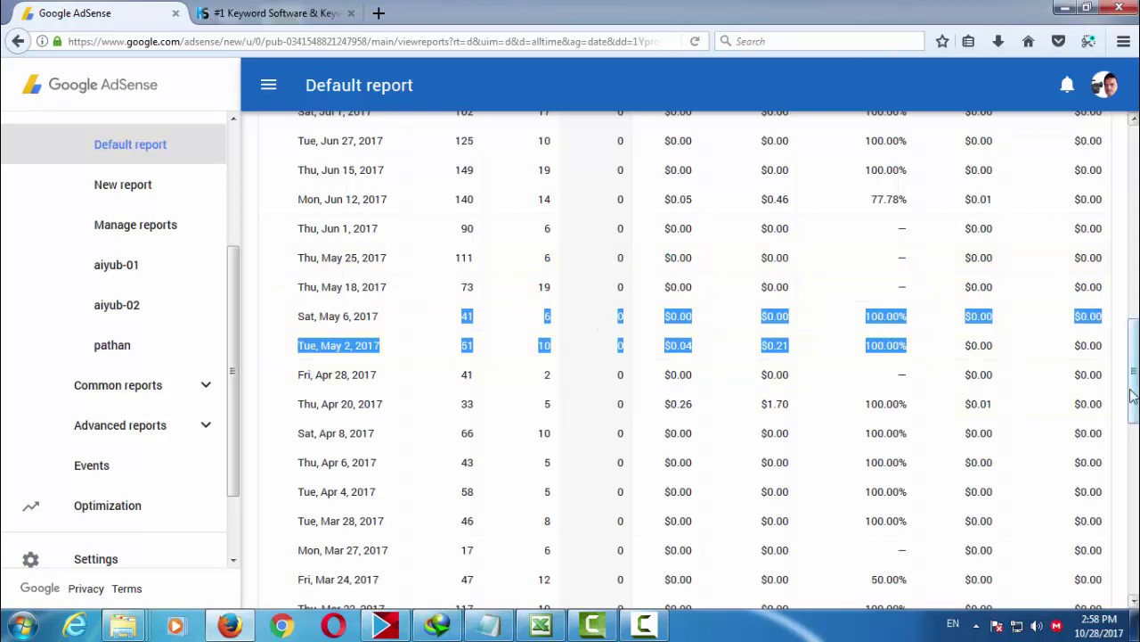
# Highlight the RPM and viewability values of the Jun 12, 2017 row, and its page views, impressions and clicks.
pyautogui.scroll(3, 1132, 392)
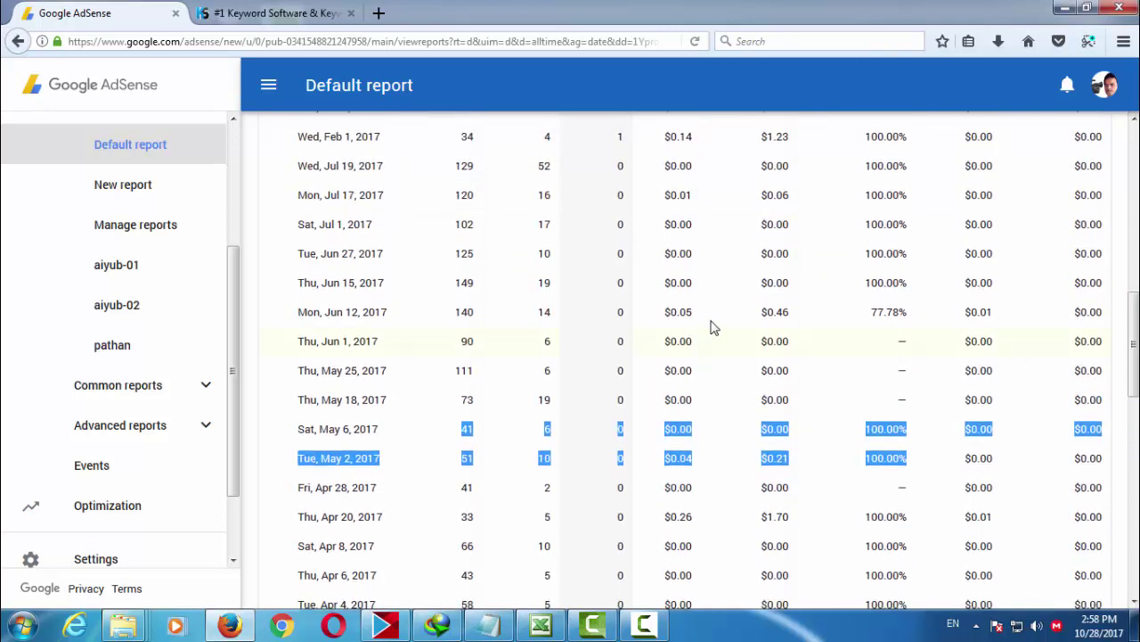
pyautogui.moveTo(659, 319); pyautogui.dragTo(922, 318)
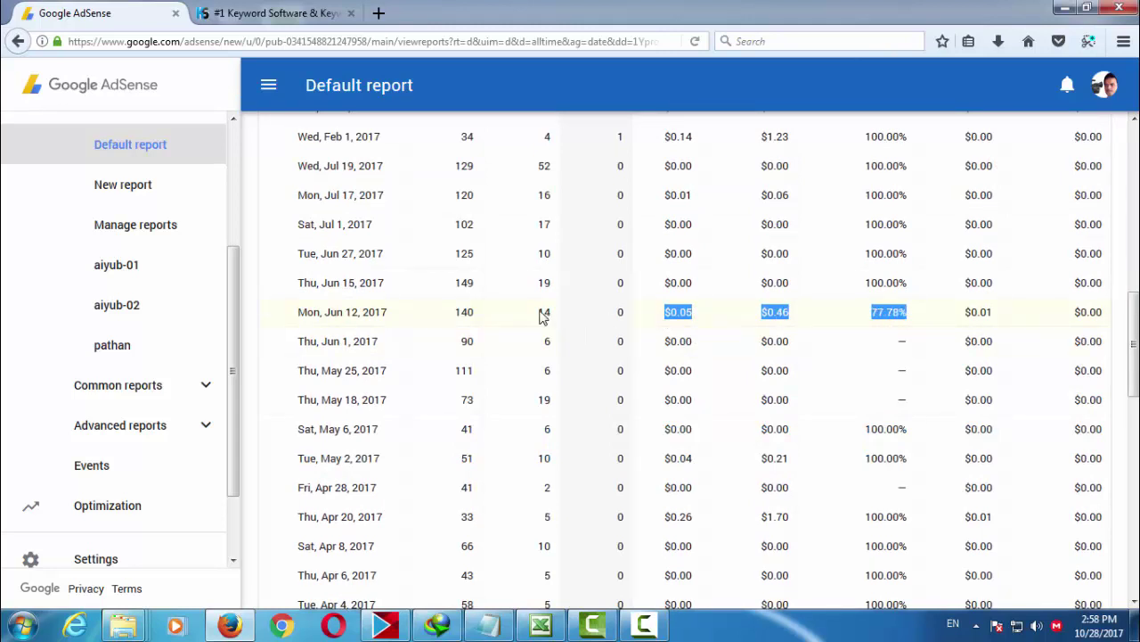
pyautogui.moveTo(450, 317); pyautogui.dragTo(557, 317)
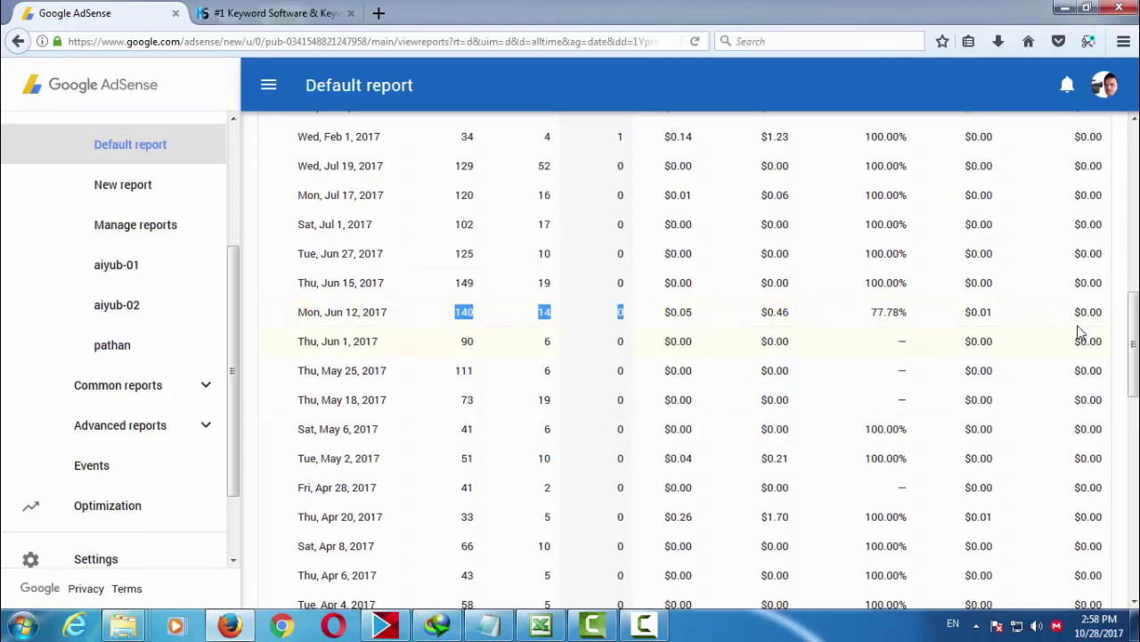
# Compare the one-click rows, highlighting the Feb 18, 2017 page views to page RPM and the RPM values from Feb 9 to Feb 1.
pyautogui.scroll(3, 1134, 334)
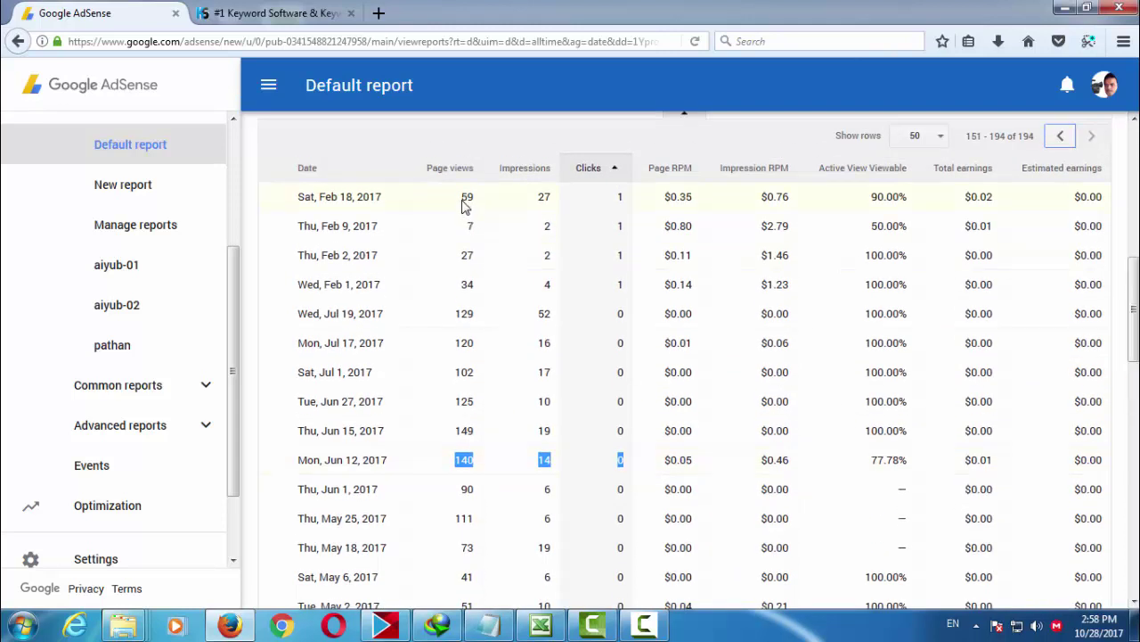
pyautogui.moveTo(464, 207); pyautogui.dragTo(720, 208)
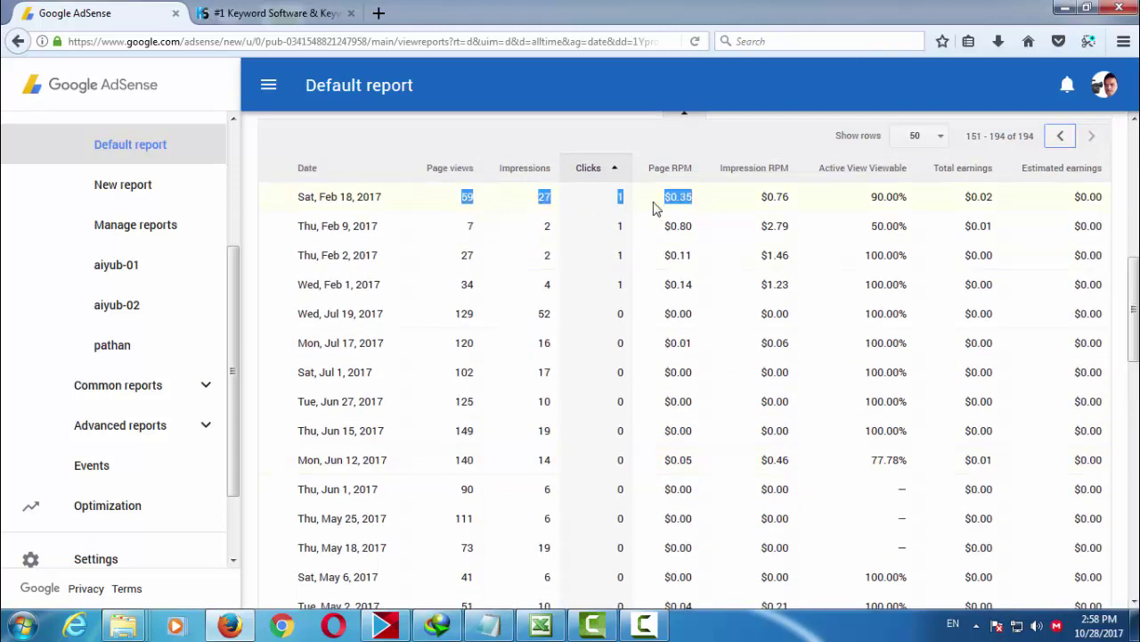
pyautogui.click(753, 204)
pyautogui.moveTo(660, 234); pyautogui.dragTo(826, 294)
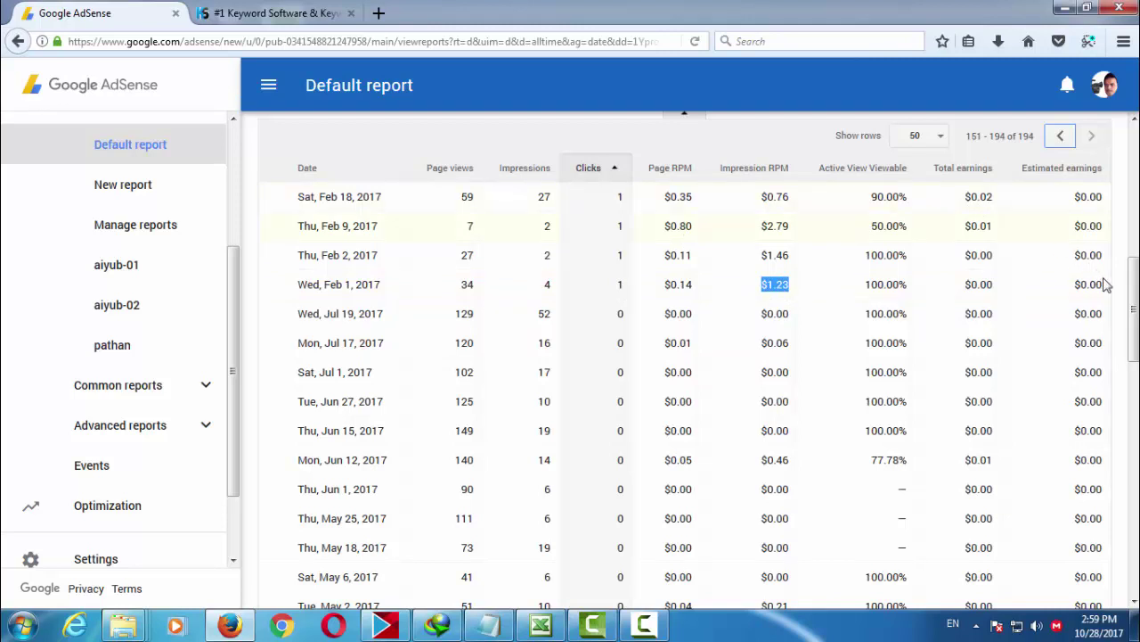
# Go back to rows 101–150 and compare RPM and total earnings between the Apr 15 and Apr 10, 2017 rows.
pyautogui.scroll(2, 1135, 300)
pyautogui.click(1060, 248)
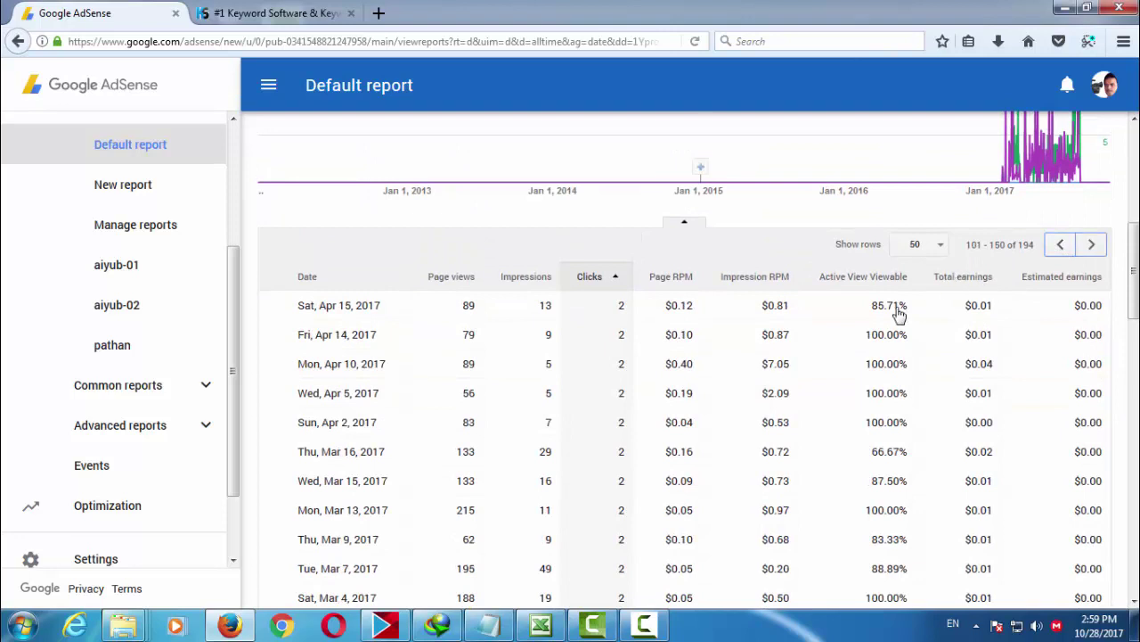
pyautogui.doubleClick(691, 307)
pyautogui.click(779, 314)
pyautogui.doubleClick(780, 314)
pyautogui.moveTo(966, 313); pyautogui.dragTo(989, 311)
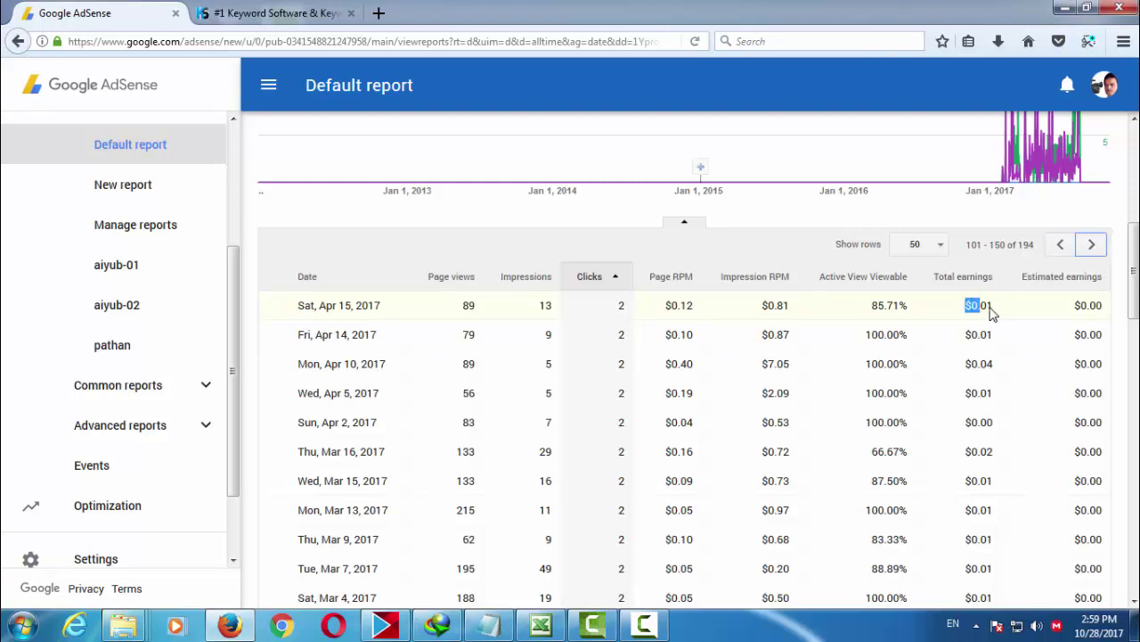
pyautogui.moveTo(665, 366); pyautogui.dragTo(807, 374)
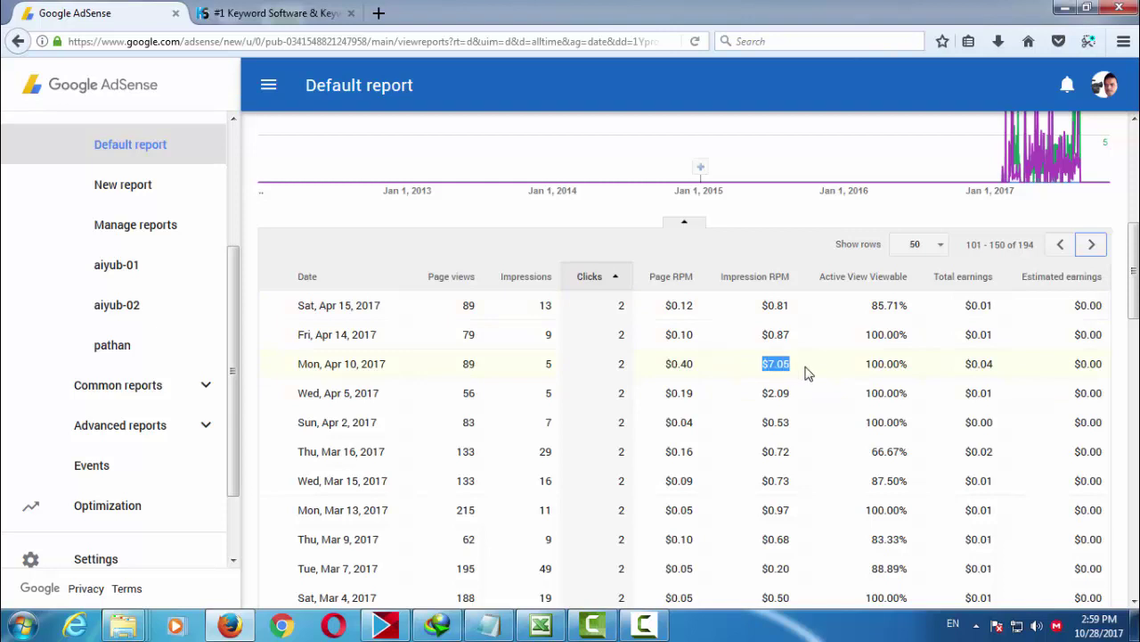
pyautogui.moveTo(970, 367); pyautogui.dragTo(1005, 371)
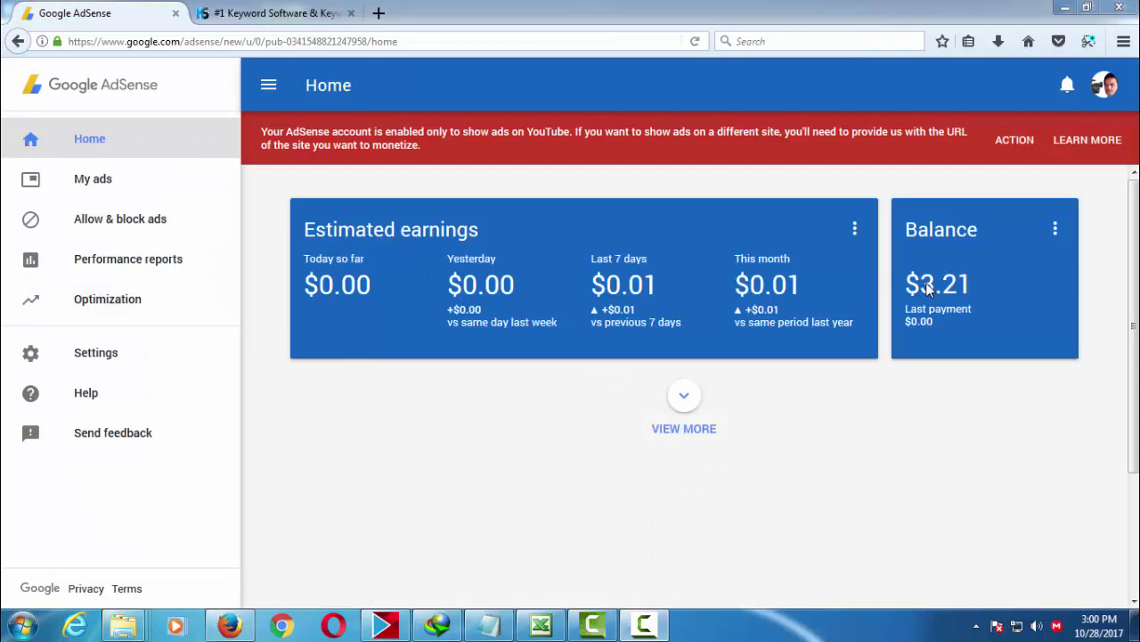
# Open the general ad categories for all sites in the ad blocking controls.
pyautogui.click(101, 223)
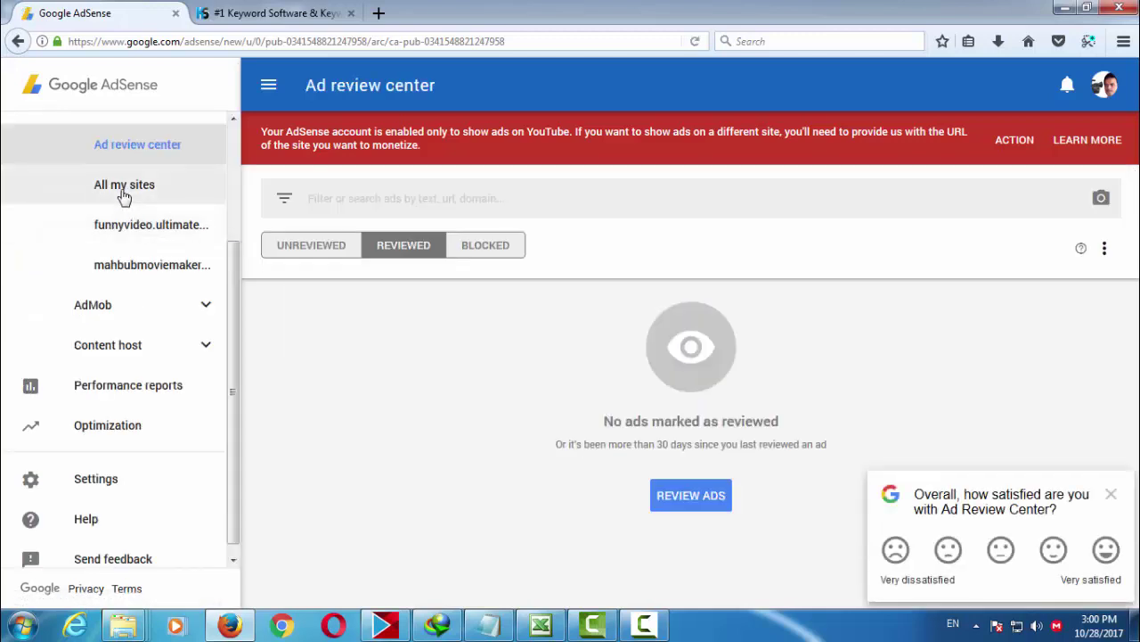
pyautogui.click(124, 195)
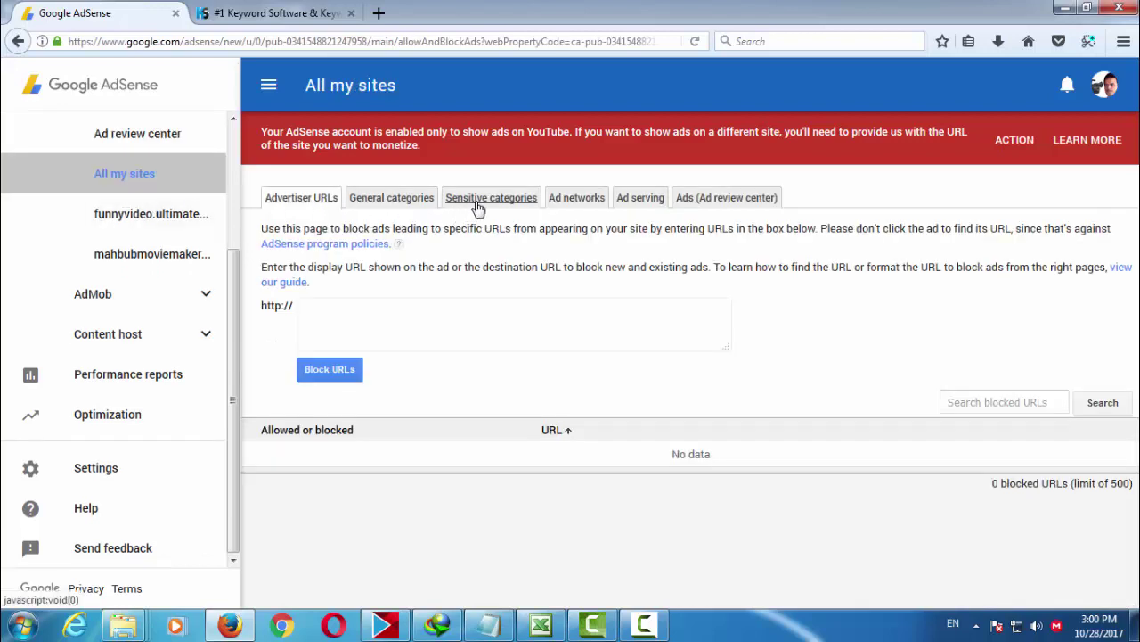
pyautogui.click(418, 204)
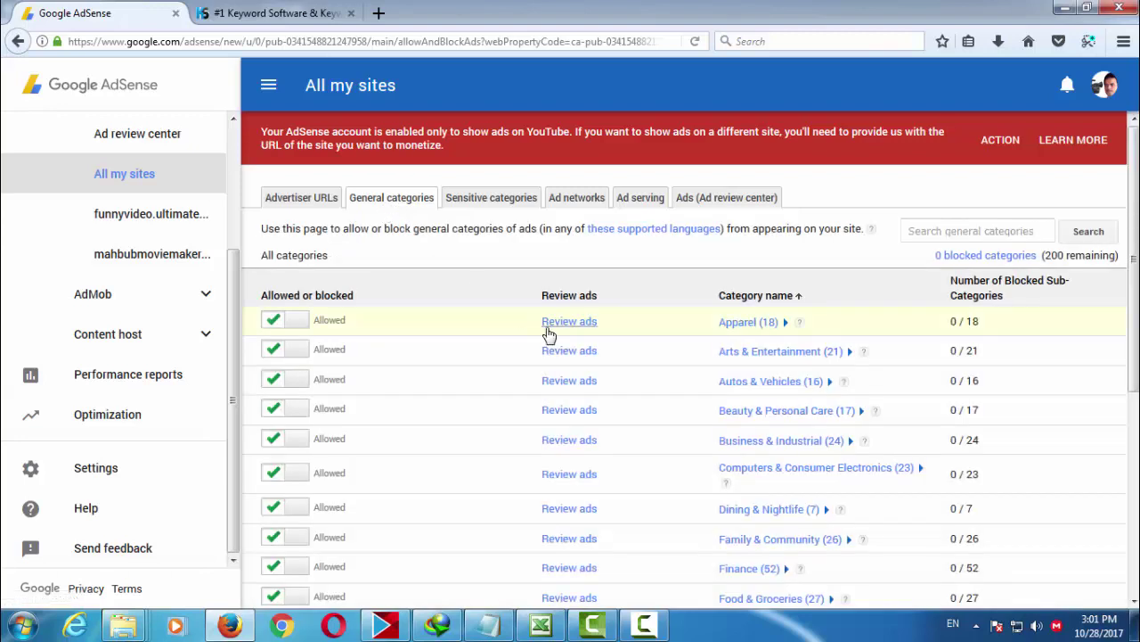
# Copy the Apparel category name from the AdSense general categories and search for it in KeywordSpy.
pyautogui.moveTo(717, 326); pyautogui.dragTo(764, 323)
pyautogui.hotkey('ctrl', 'c')
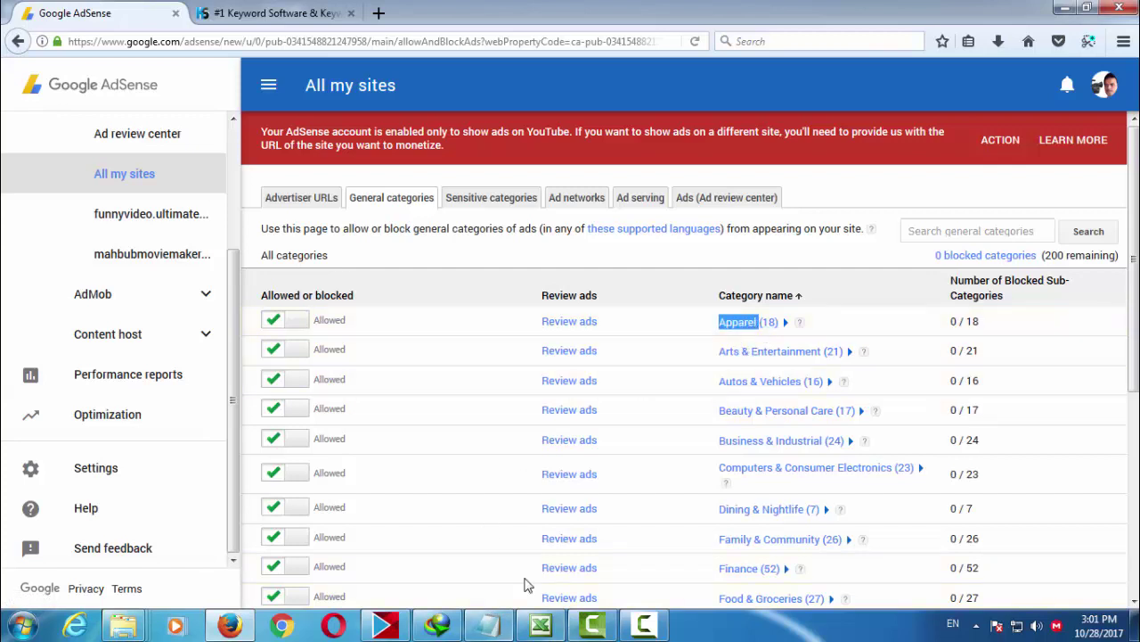
pyautogui.click(257, 21)
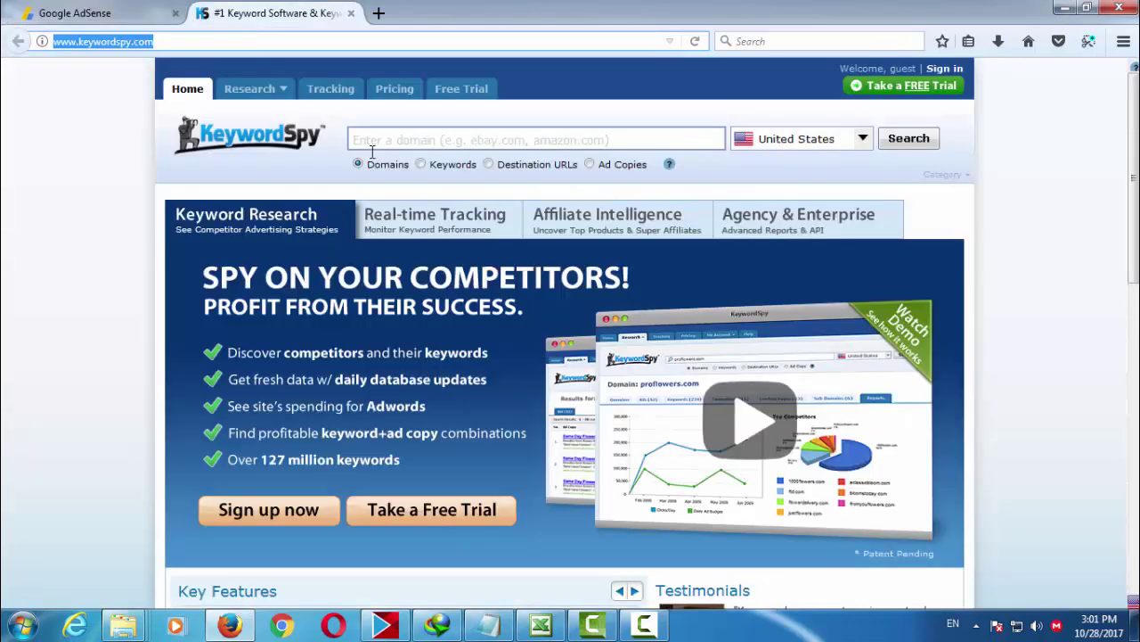
pyautogui.click(407, 138)
pyautogui.hotkey('ctrl', 'v')
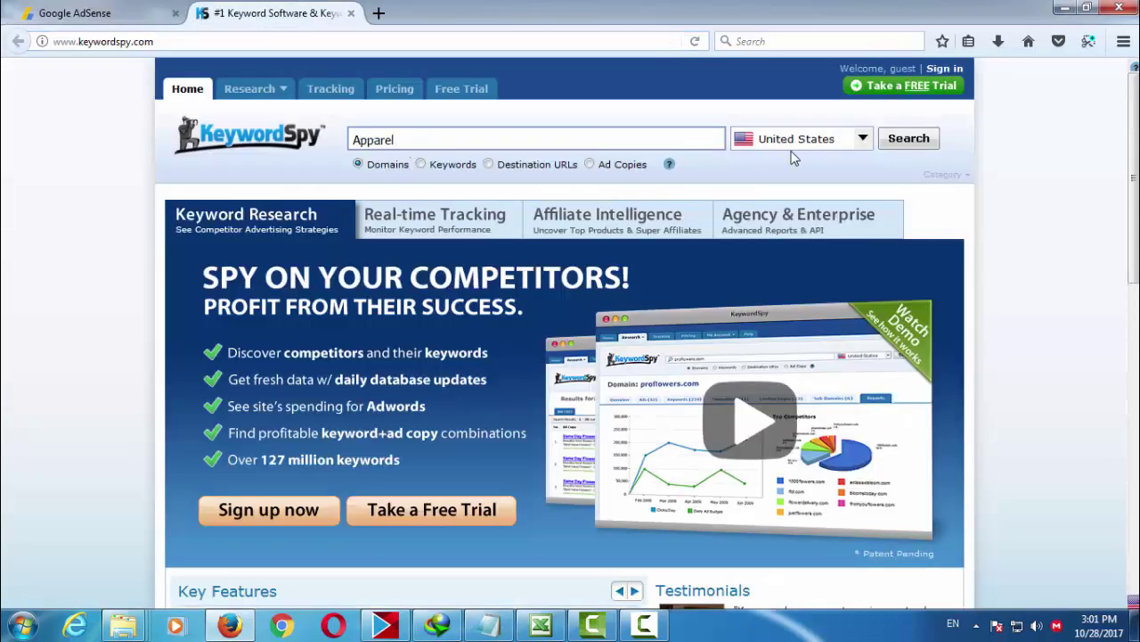
pyautogui.click(905, 141)
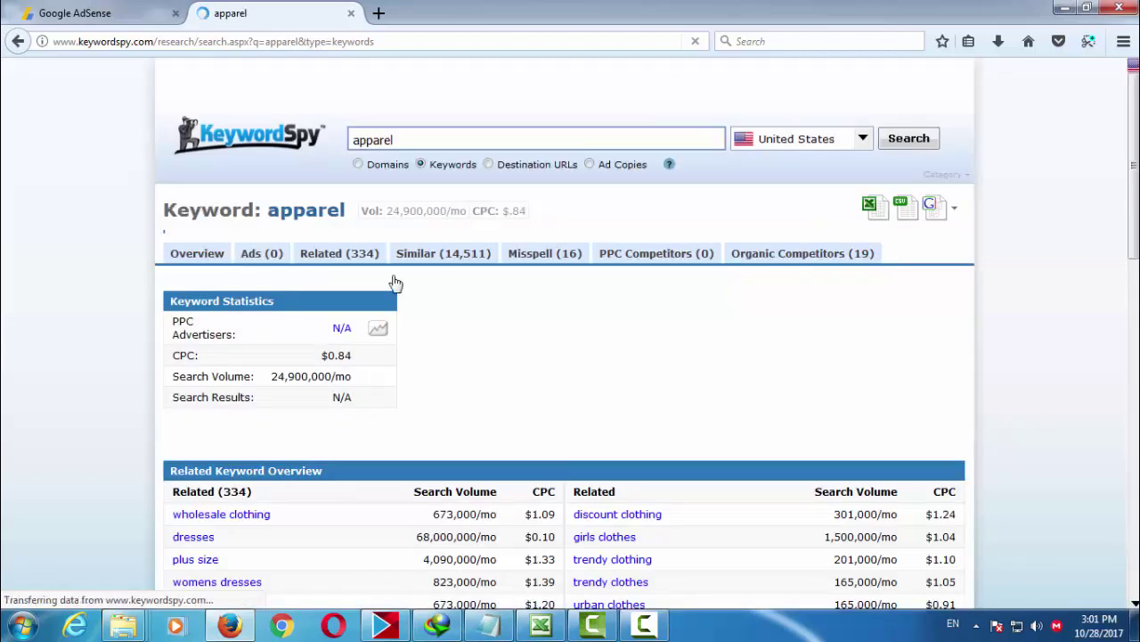
# Highlight the CPC label and value in the keyword statistics for apparel.
pyautogui.moveTo(346, 355); pyautogui.dragTo(374, 361)
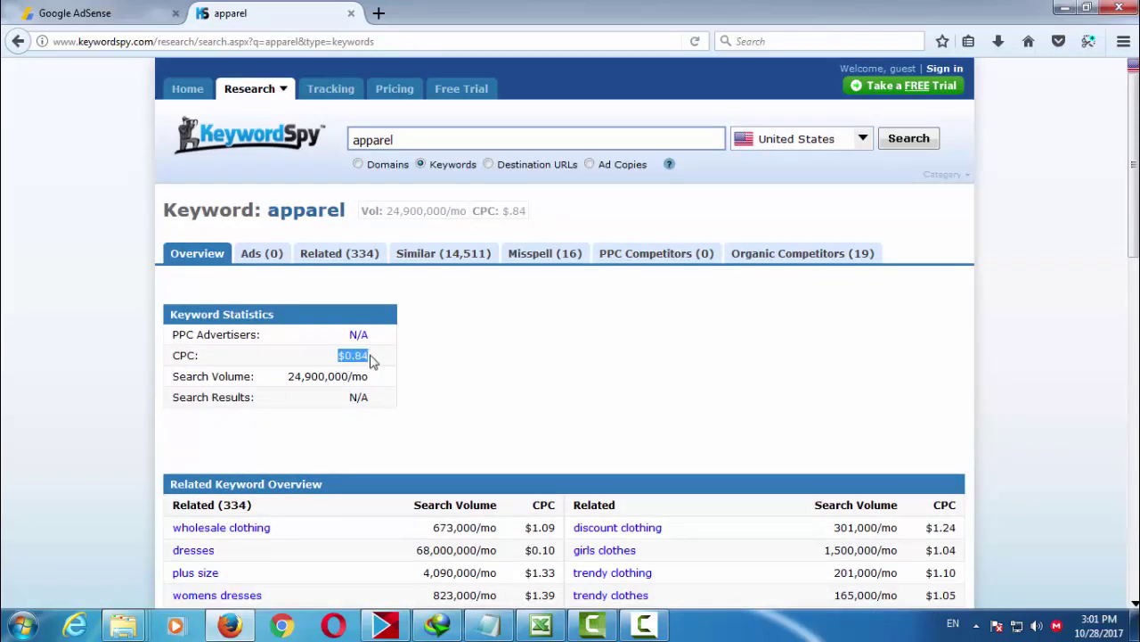
pyautogui.doubleClick(338, 356)
pyautogui.moveTo(171, 355); pyautogui.dragTo(243, 361)
pyautogui.moveTo(339, 355); pyautogui.dragTo(364, 355)
pyautogui.click(381, 361)
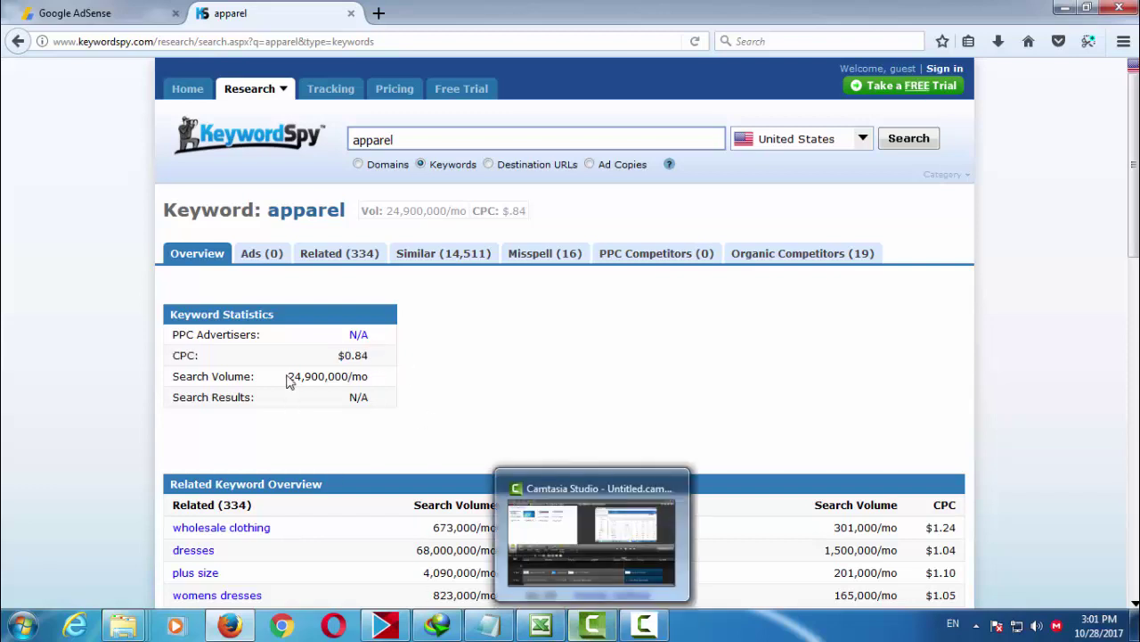
pyautogui.moveTo(376, 365); pyautogui.dragTo(340, 357)
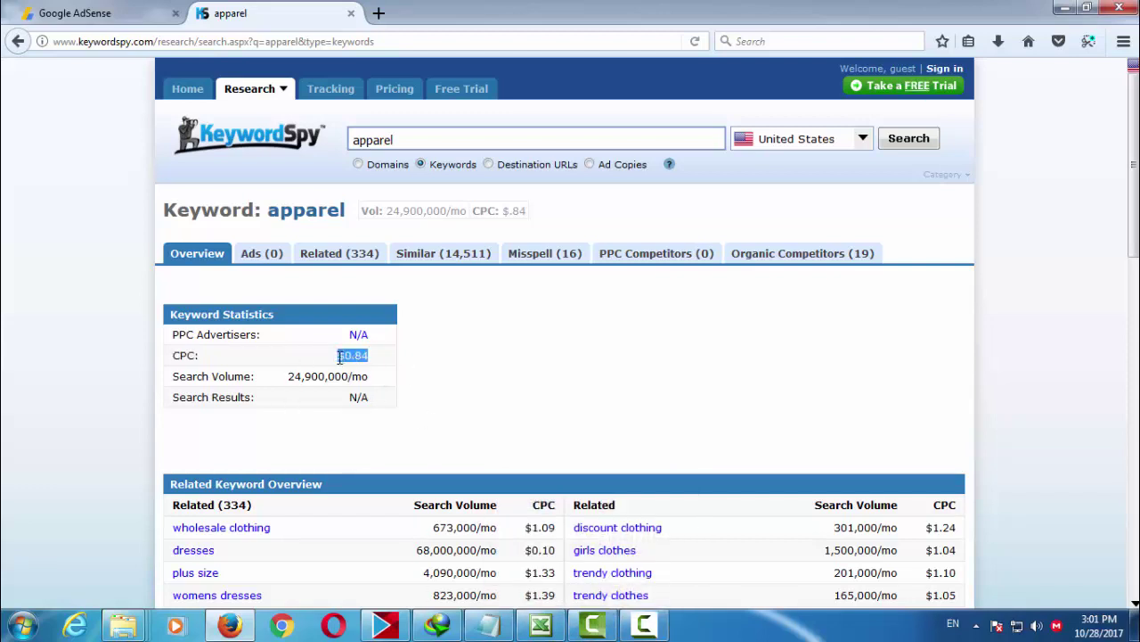
pyautogui.moveTo(178, 355); pyautogui.dragTo(209, 356)
pyautogui.click(283, 356)
# Copy the Arts & Entertainment category name from AdSense and paste it over the apparel keyword in KeywordSpy.
pyautogui.click(76, 14)
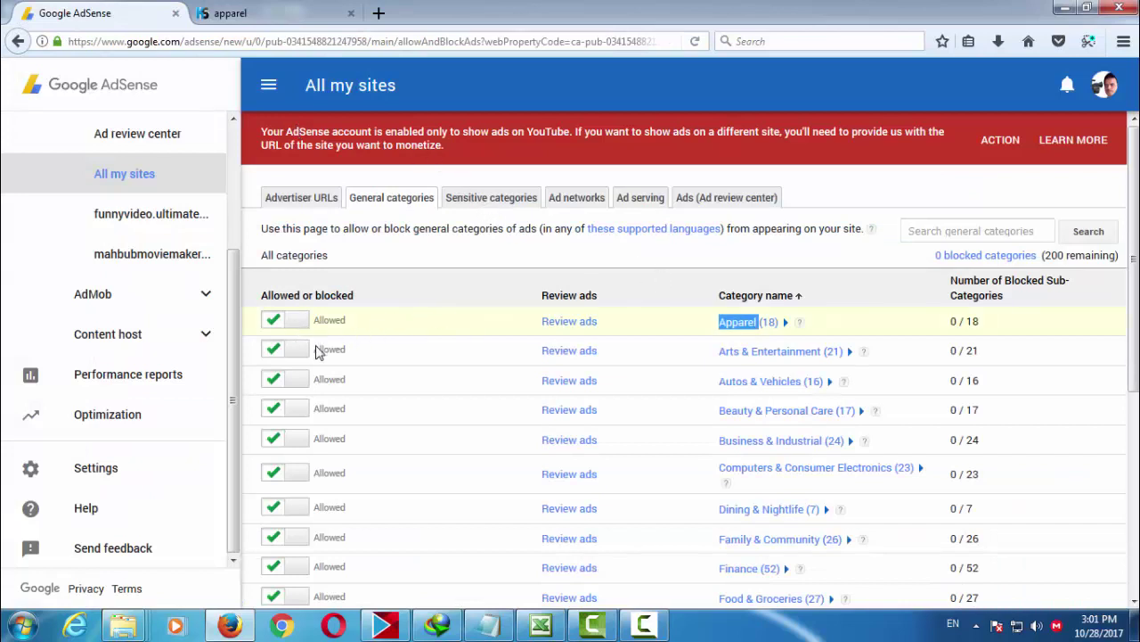
pyautogui.moveTo(712, 356); pyautogui.dragTo(824, 357)
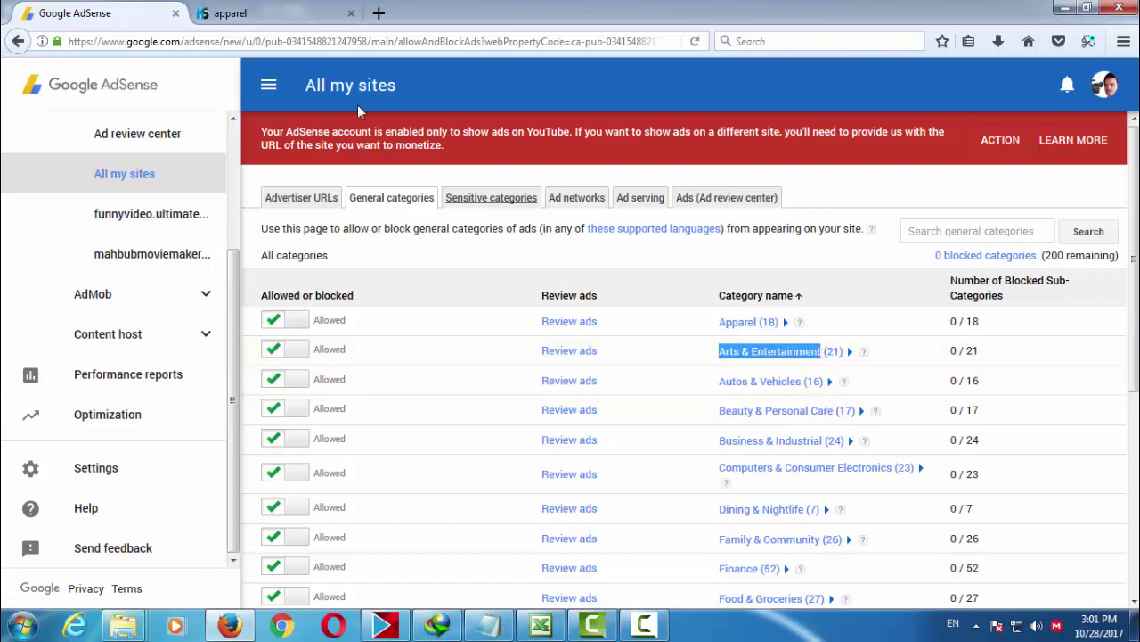
pyautogui.rightClick(754, 356)
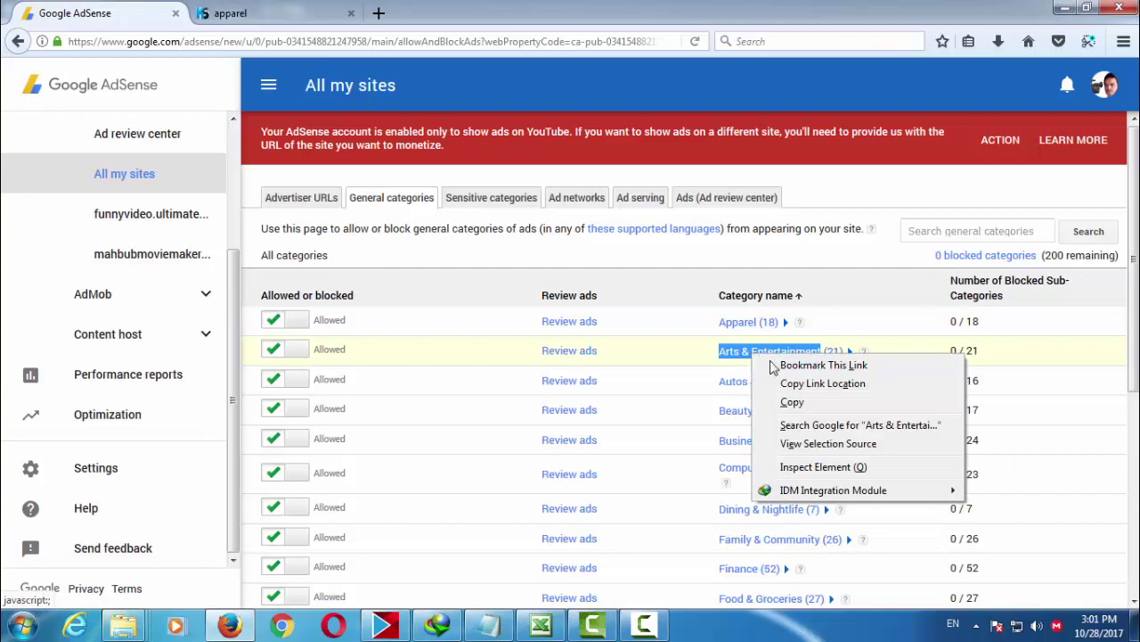
pyautogui.click(792, 403)
pyautogui.click(264, 20)
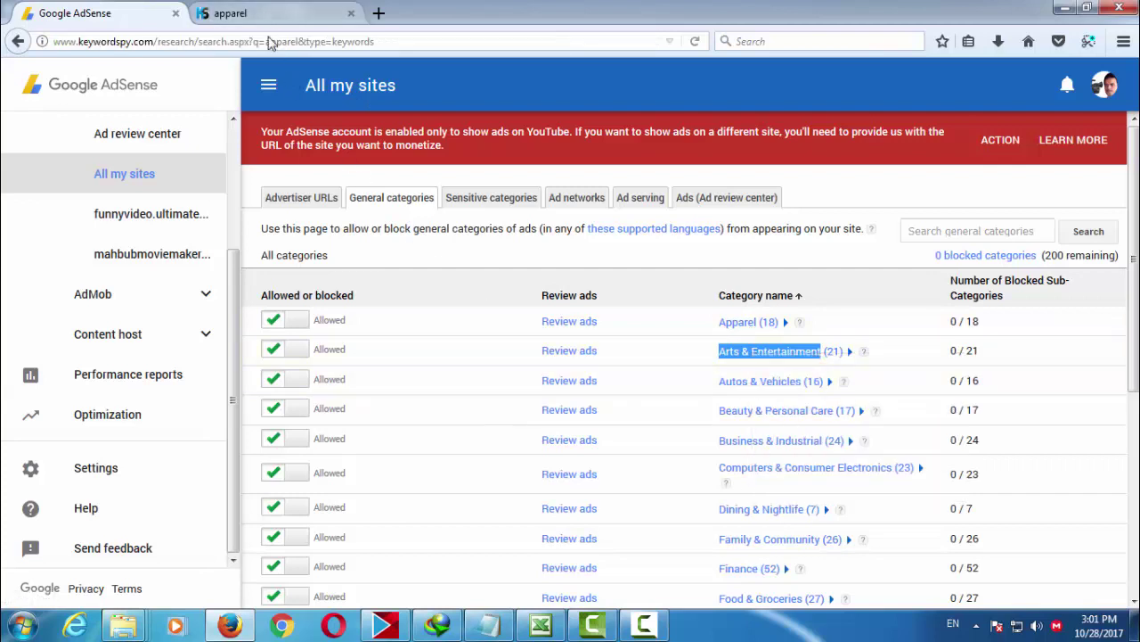
pyautogui.moveTo(422, 140); pyautogui.dragTo(323, 138)
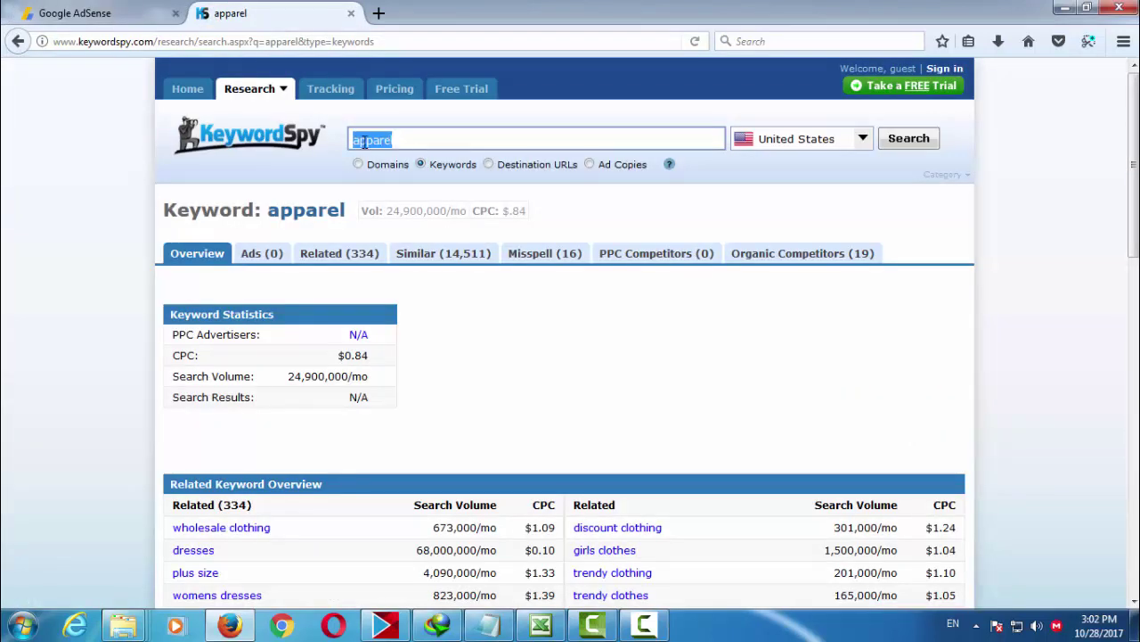
pyautogui.rightClick(363, 141)
pyautogui.click(394, 220)
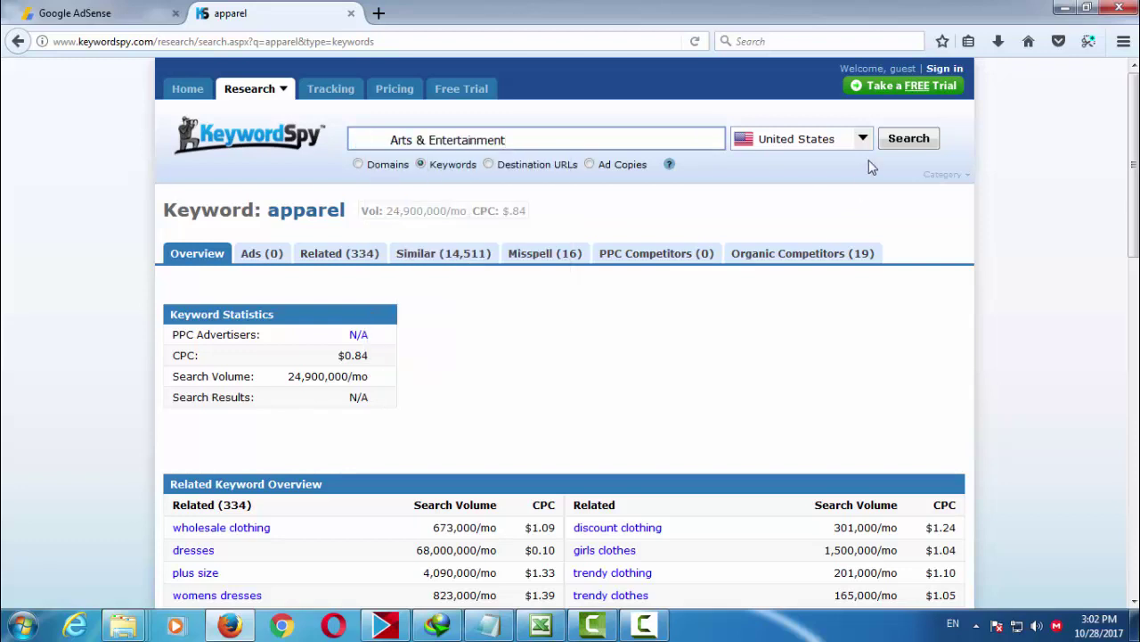
# Remove the leading spaces before Arts & Entertainment and run the keyword search.
pyautogui.click(390, 144)
pyautogui.press('BackSpace')
pyautogui.press('BackSpace')
pyautogui.press('BackSpace')
pyautogui.press('BackSpace')
pyautogui.press('BackSpace')
pyautogui.press('BackSpace')
pyautogui.press('BackSpace')
pyautogui.press('BackSpace')
pyautogui.press('BackSpace')
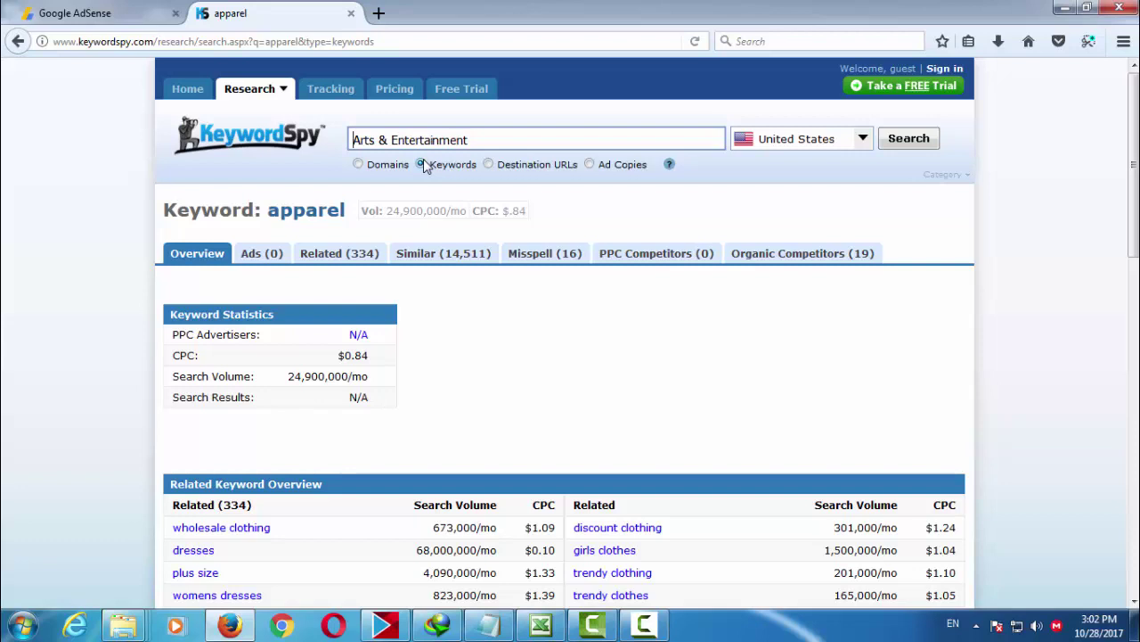
pyautogui.click(923, 147)
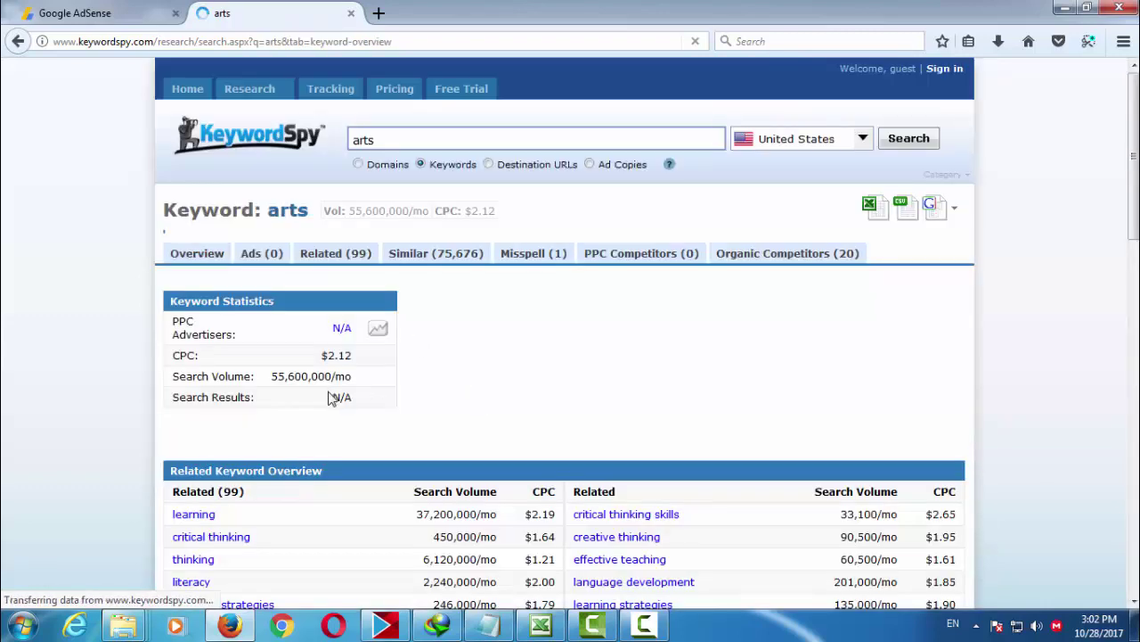
# Highlight the CPC label and value in the keyword statistics for arts.
pyautogui.doubleClick(198, 356)
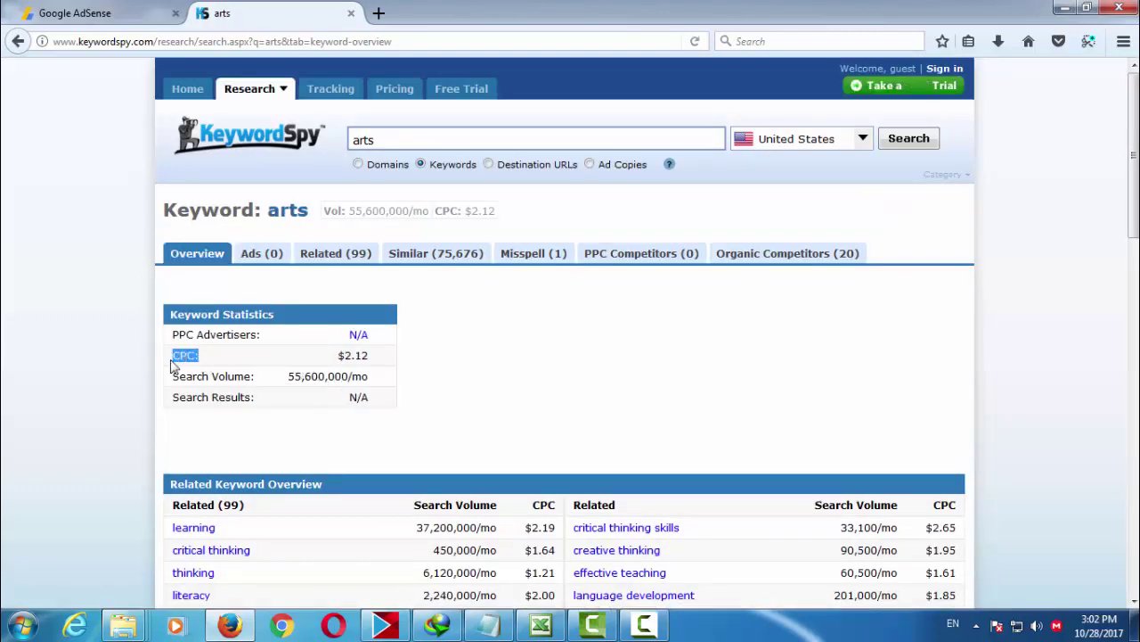
pyautogui.click(334, 363)
pyautogui.moveTo(334, 363); pyautogui.dragTo(367, 358)
pyautogui.click(307, 363)
pyautogui.moveTo(379, 364); pyautogui.dragTo(338, 361)
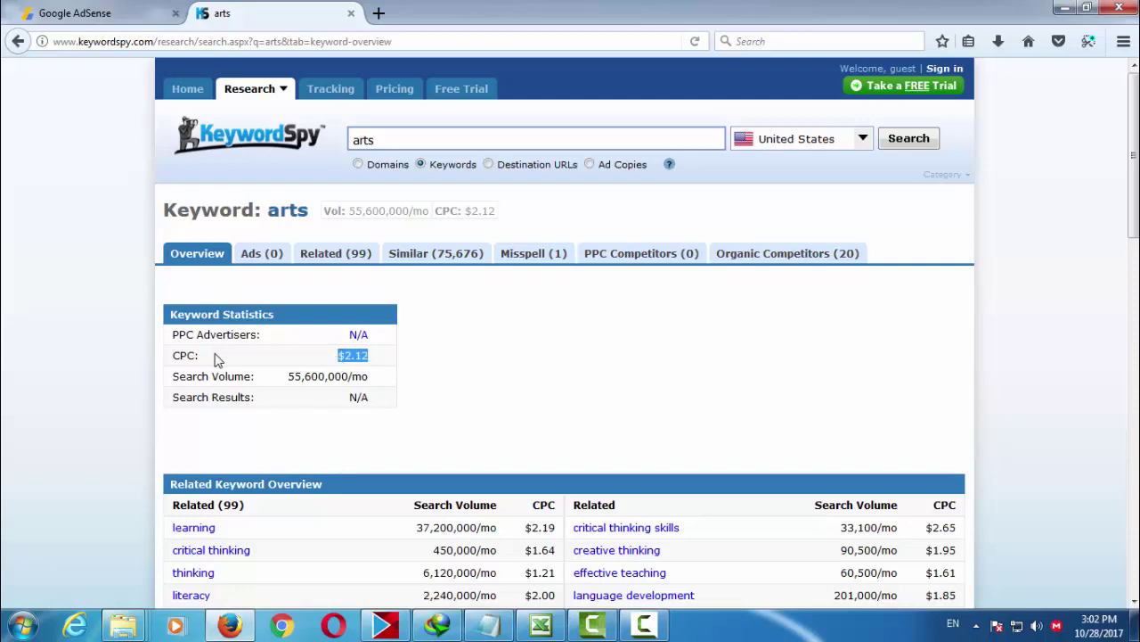
pyautogui.moveTo(217, 359); pyautogui.dragTo(171, 361)
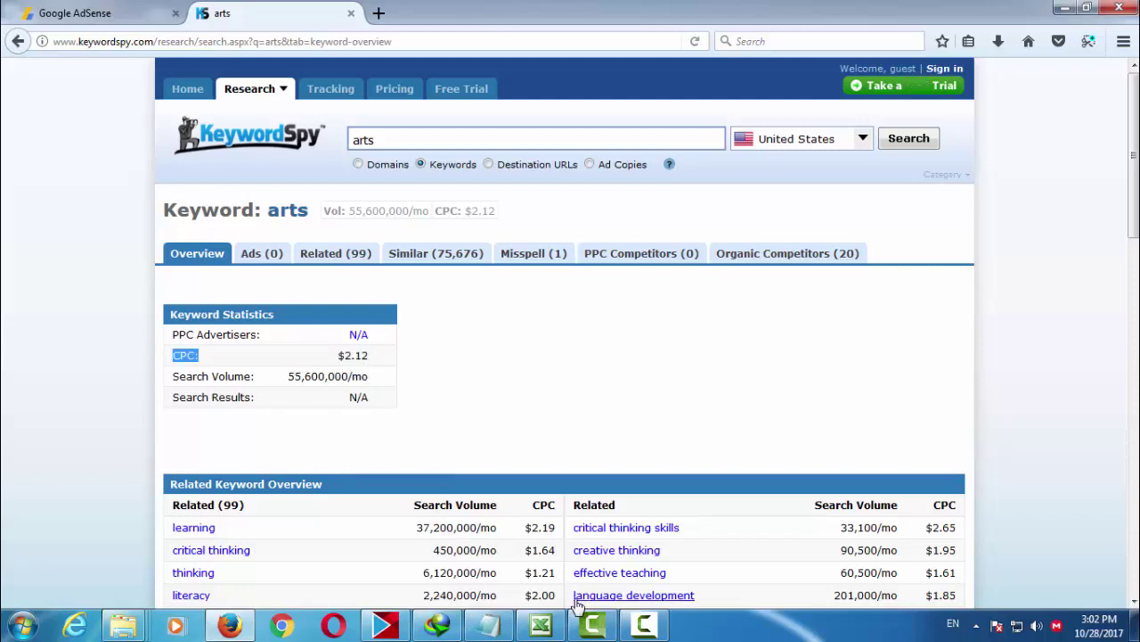
pyautogui.moveTo(377, 362); pyautogui.dragTo(344, 355)
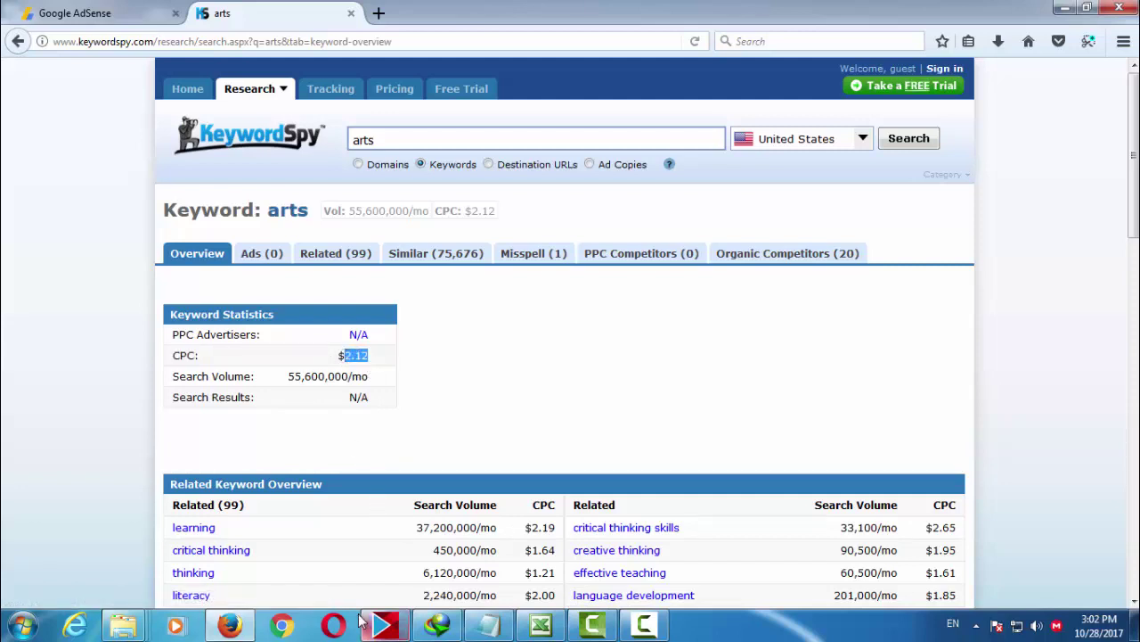
# Copy the Autos & Vehicles category name from AdSense, search for it in KeywordSpy, and highlight its CPC label and value.
pyautogui.click(95, 7)
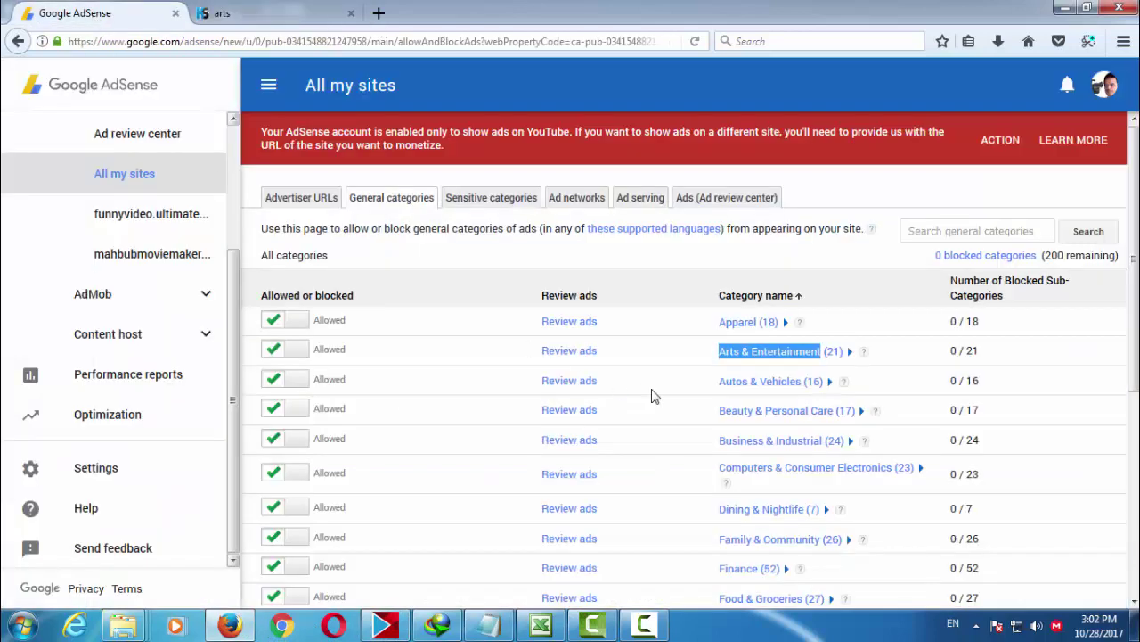
pyautogui.moveTo(718, 393); pyautogui.dragTo(809, 394)
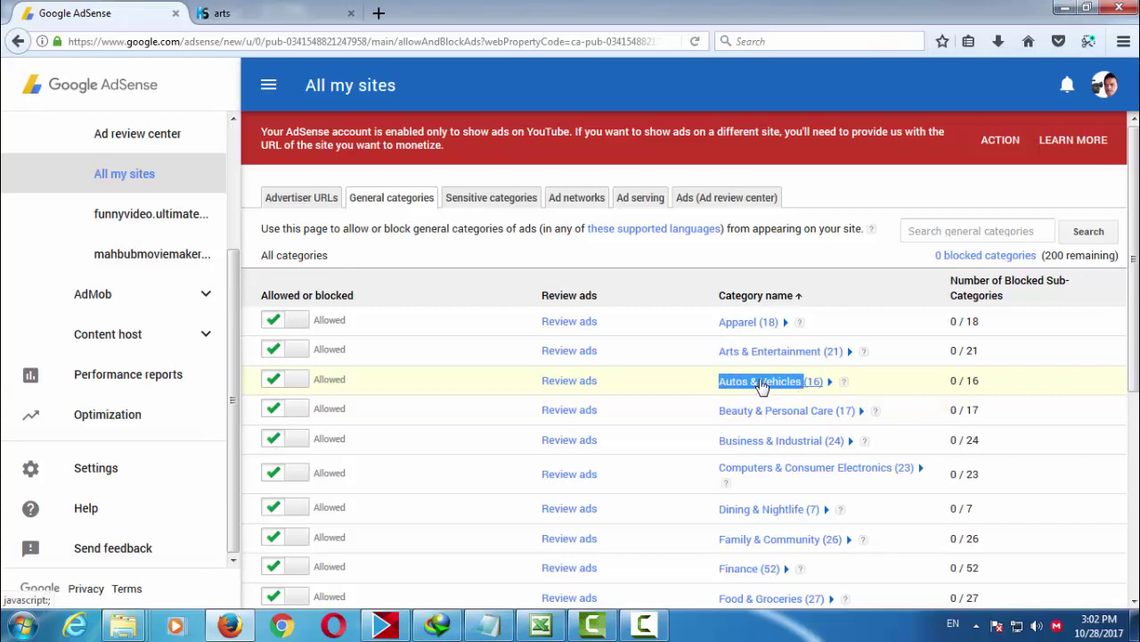
pyautogui.rightClick(762, 385)
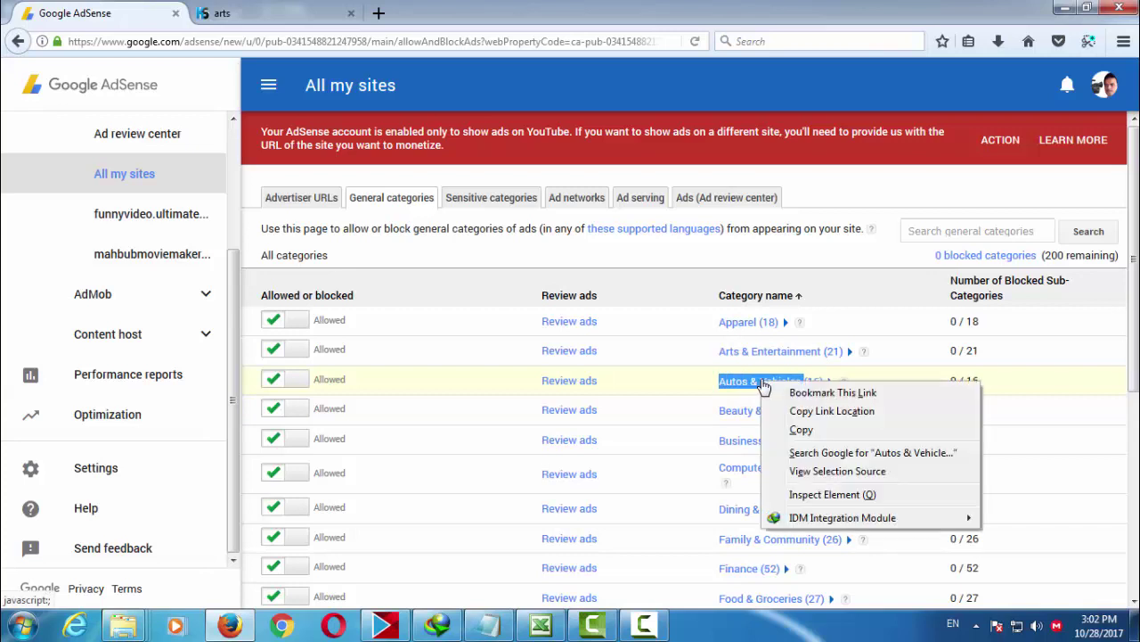
pyautogui.click(801, 430)
pyautogui.click(223, 12)
pyautogui.moveTo(428, 145); pyautogui.dragTo(337, 140)
pyautogui.rightClick(368, 143)
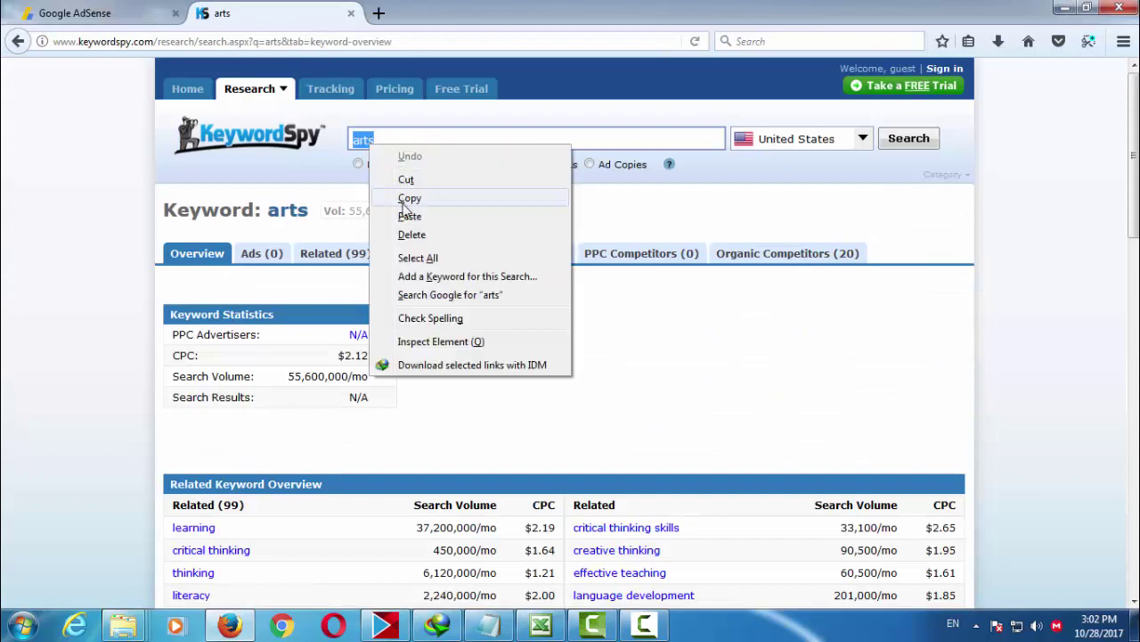
pyautogui.click(406, 218)
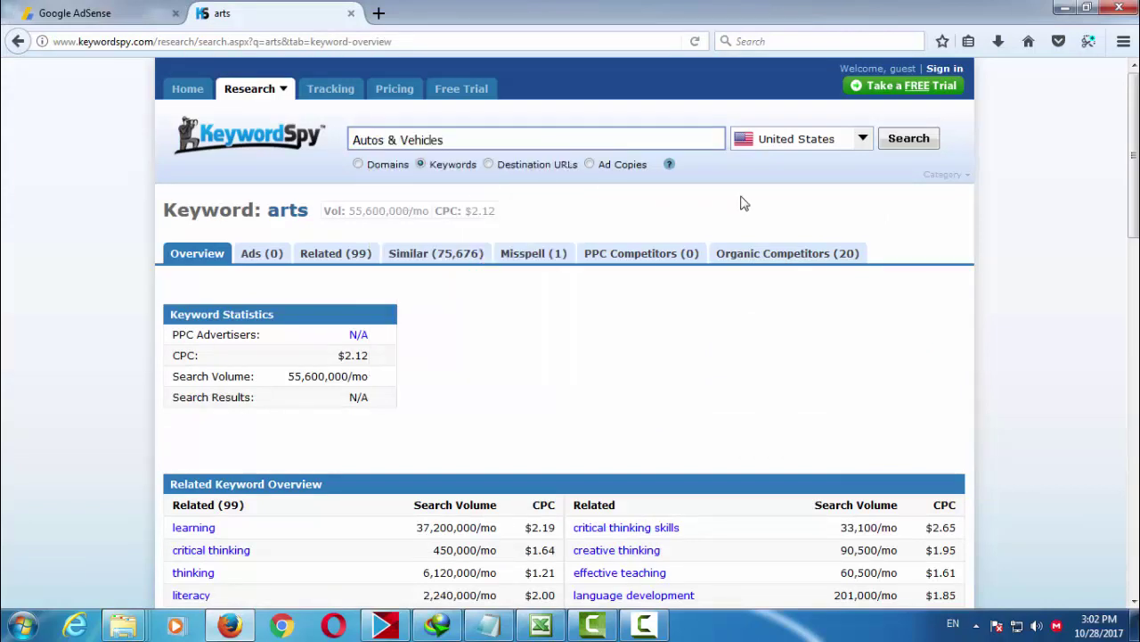
pyautogui.click(907, 142)
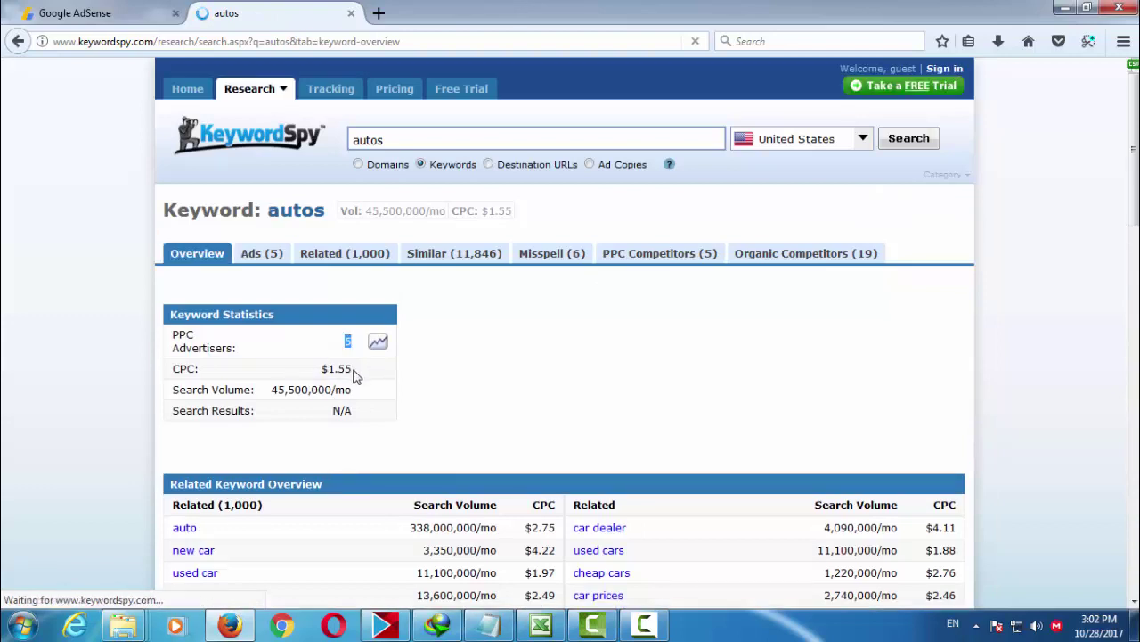
pyautogui.moveTo(200, 369); pyautogui.dragTo(173, 373)
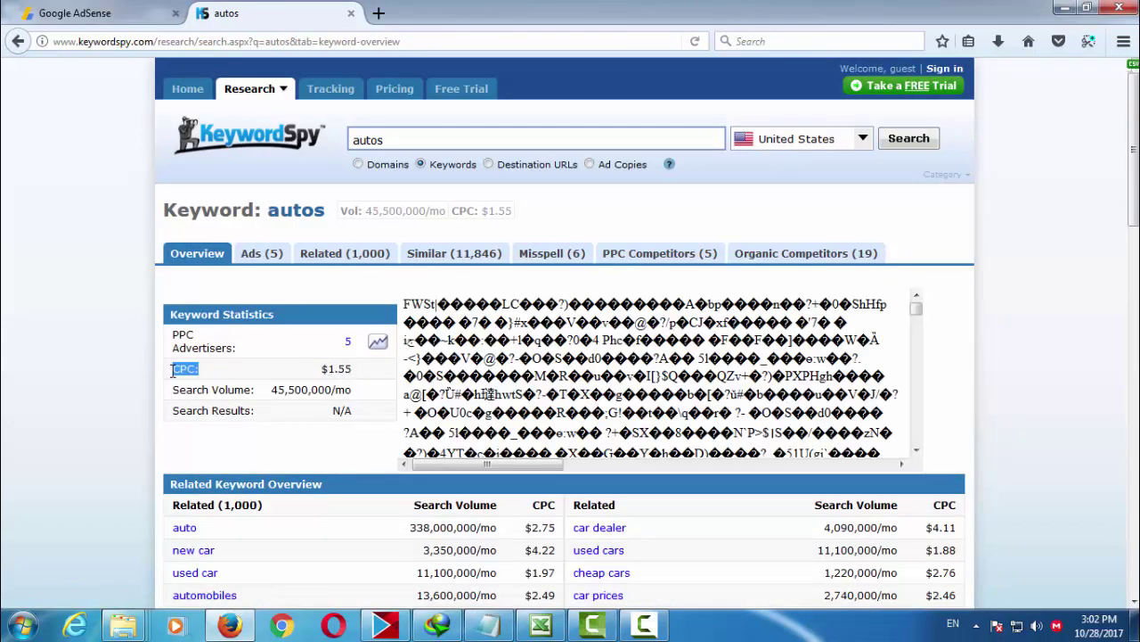
pyautogui.moveTo(361, 380); pyautogui.dragTo(323, 374)
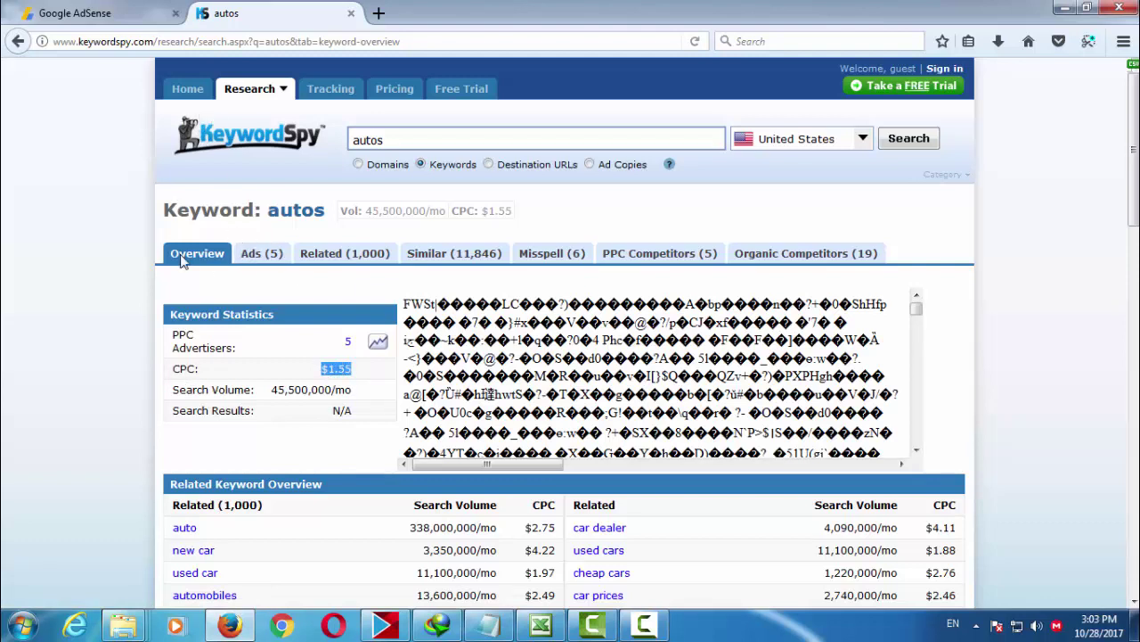
# Copy the News, Books & Publications category name from AdSense, search for it in KeywordSpy, and highlight the CPC label.
pyautogui.click(92, 18)
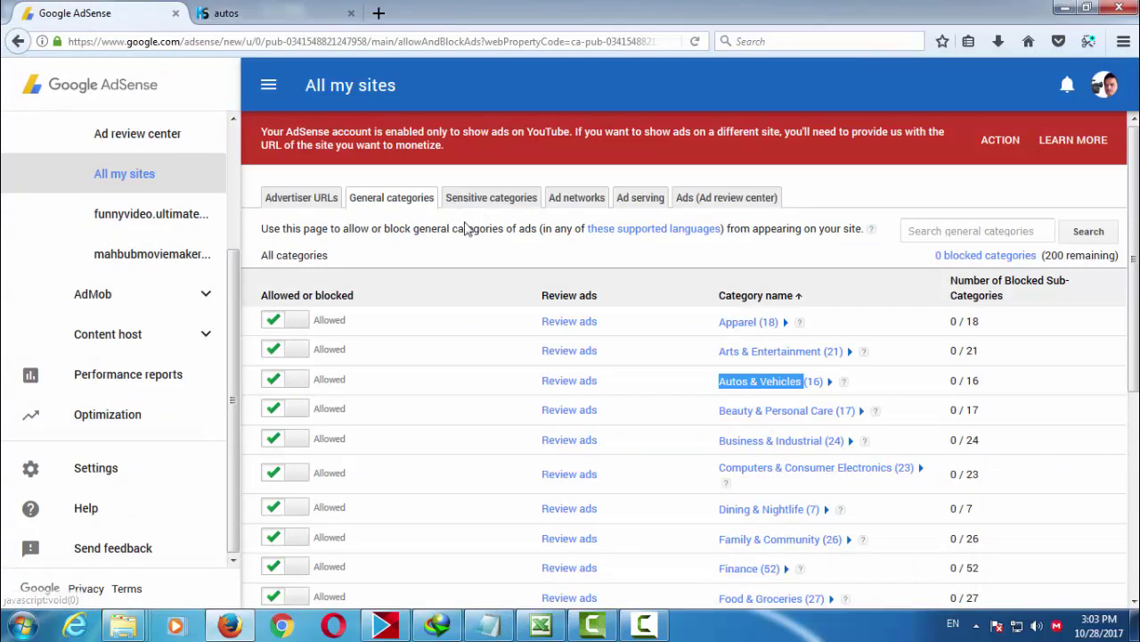
pyautogui.scroll(-6, 503, 365)
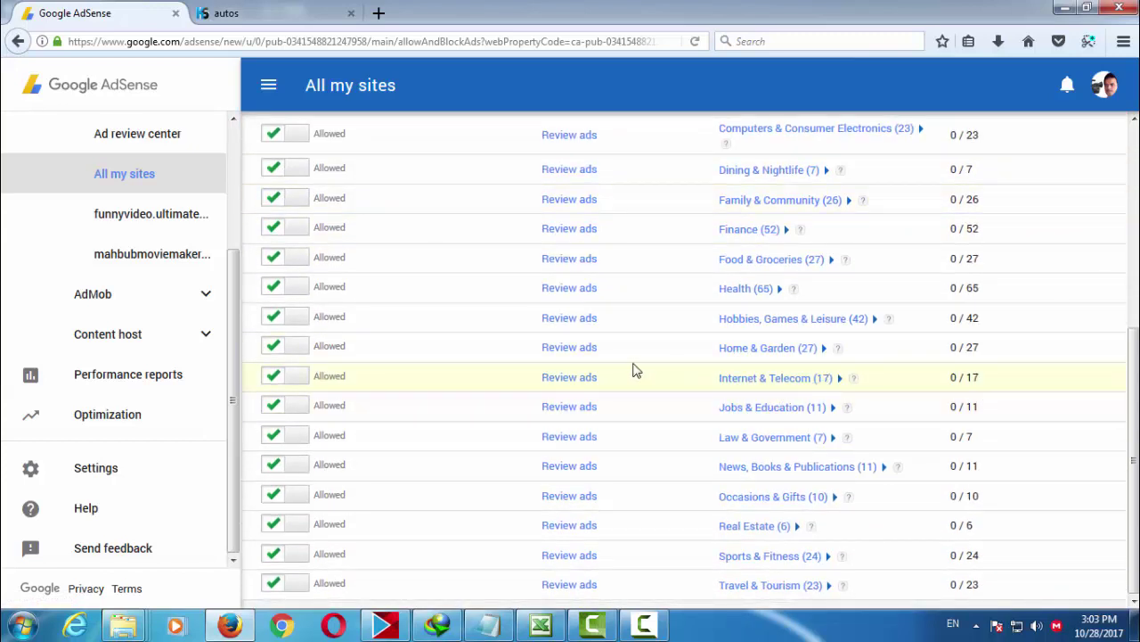
pyautogui.moveTo(717, 473); pyautogui.dragTo(855, 476)
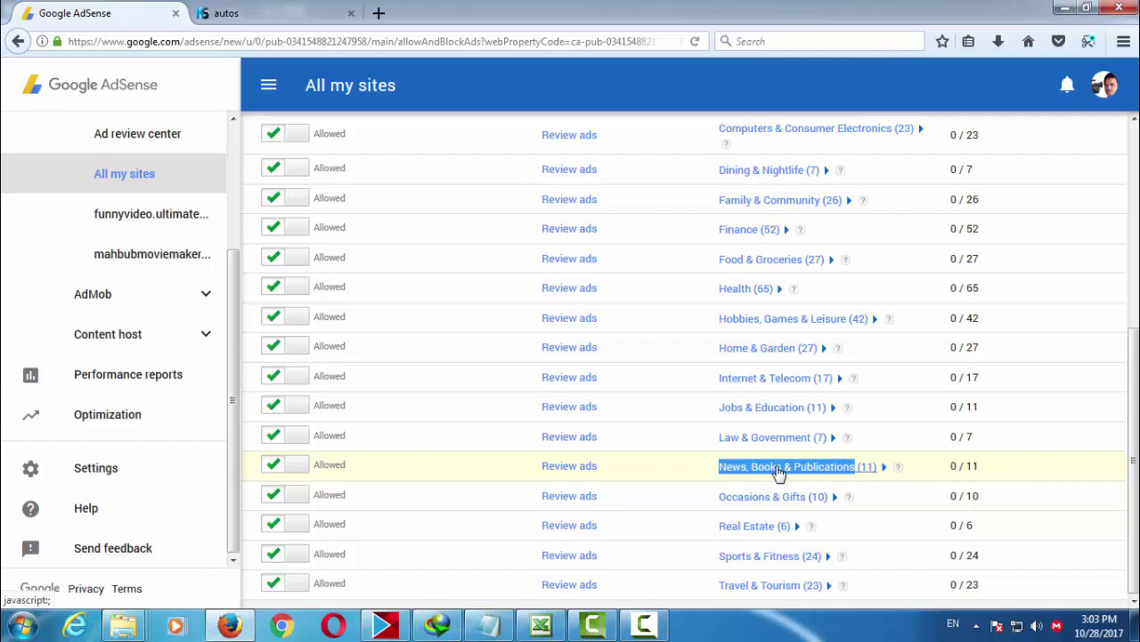
pyautogui.rightClick(781, 470)
pyautogui.click(818, 517)
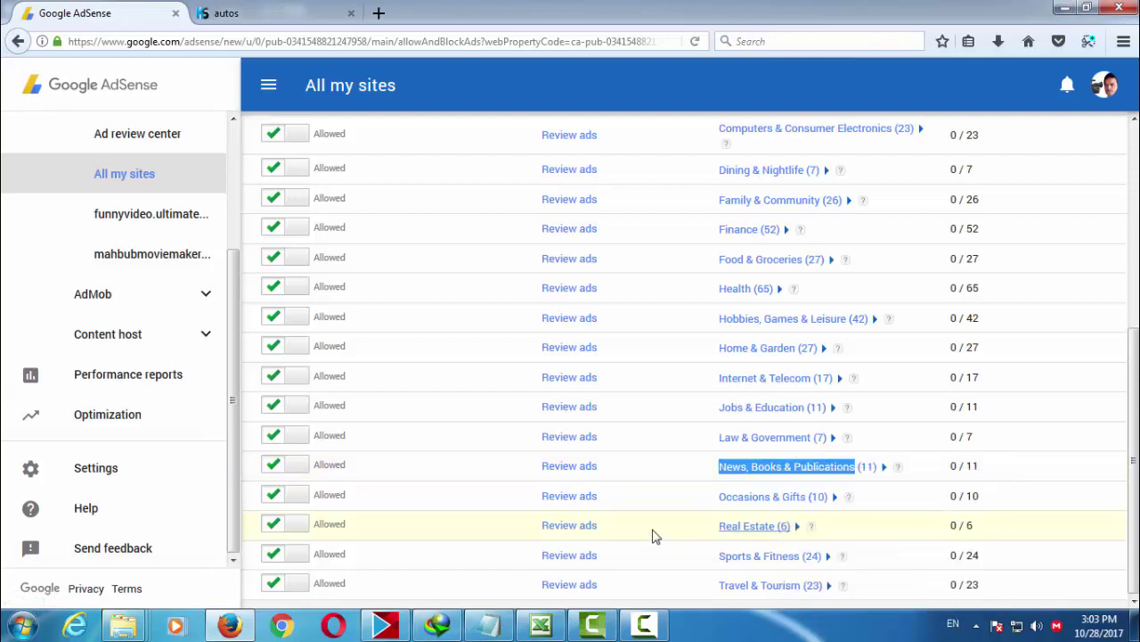
pyautogui.click(267, 13)
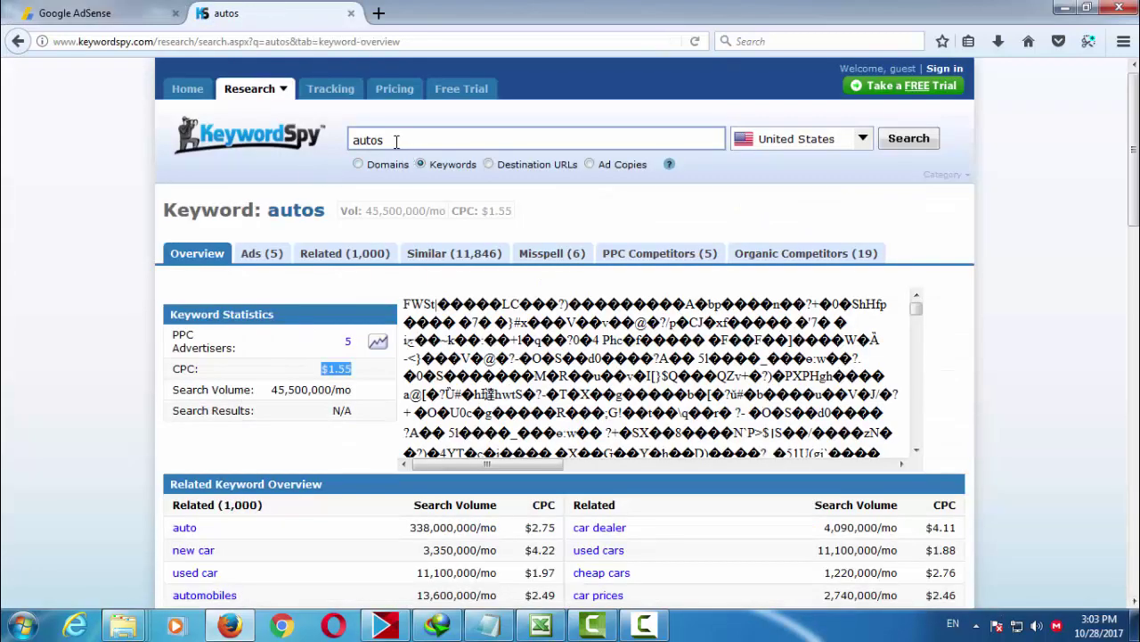
pyautogui.doubleClick(396, 141)
pyautogui.rightClick(364, 145)
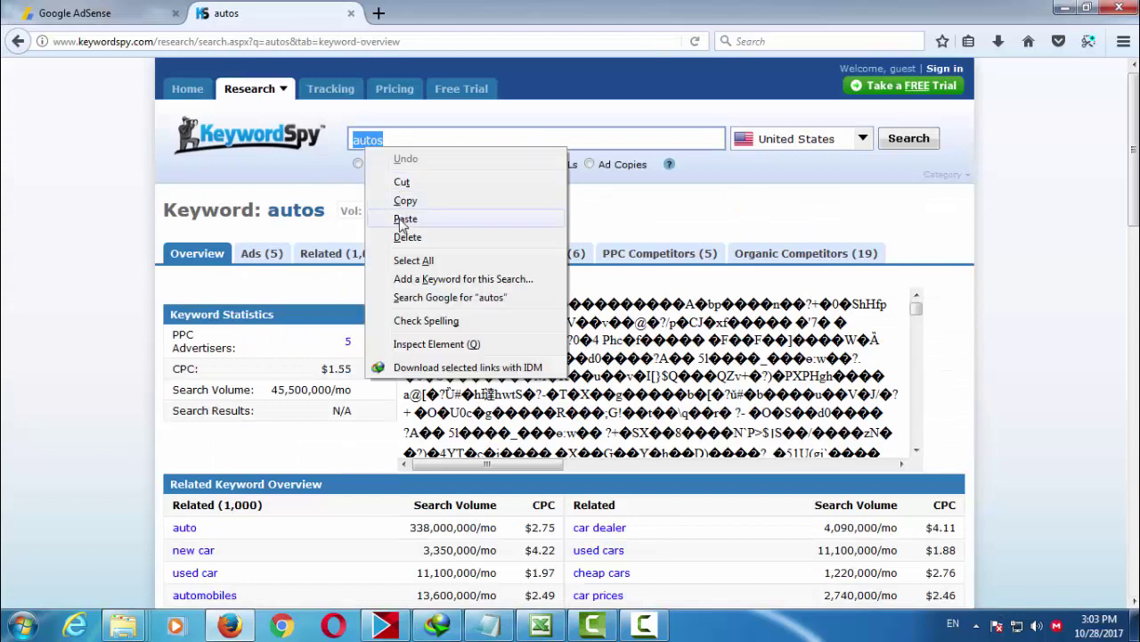
pyautogui.click(403, 225)
pyautogui.click(901, 141)
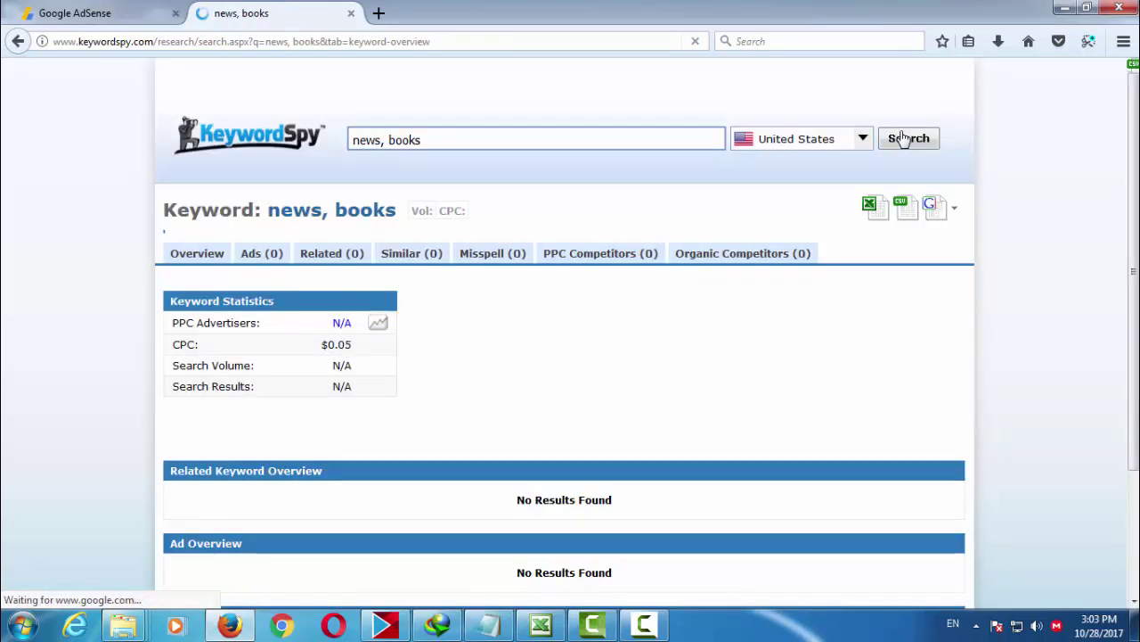
pyautogui.moveTo(203, 352); pyautogui.dragTo(168, 347)
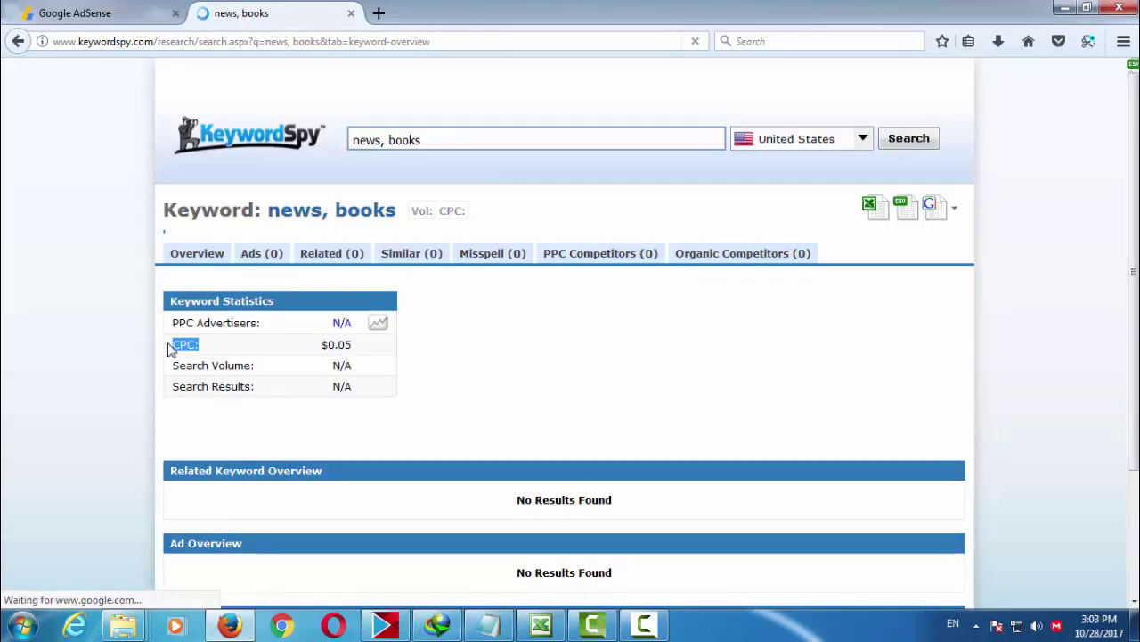
# Highlight the CPC label and value in the keyword statistics for news, books.
pyautogui.click(343, 344)
pyautogui.doubleClick(344, 344)
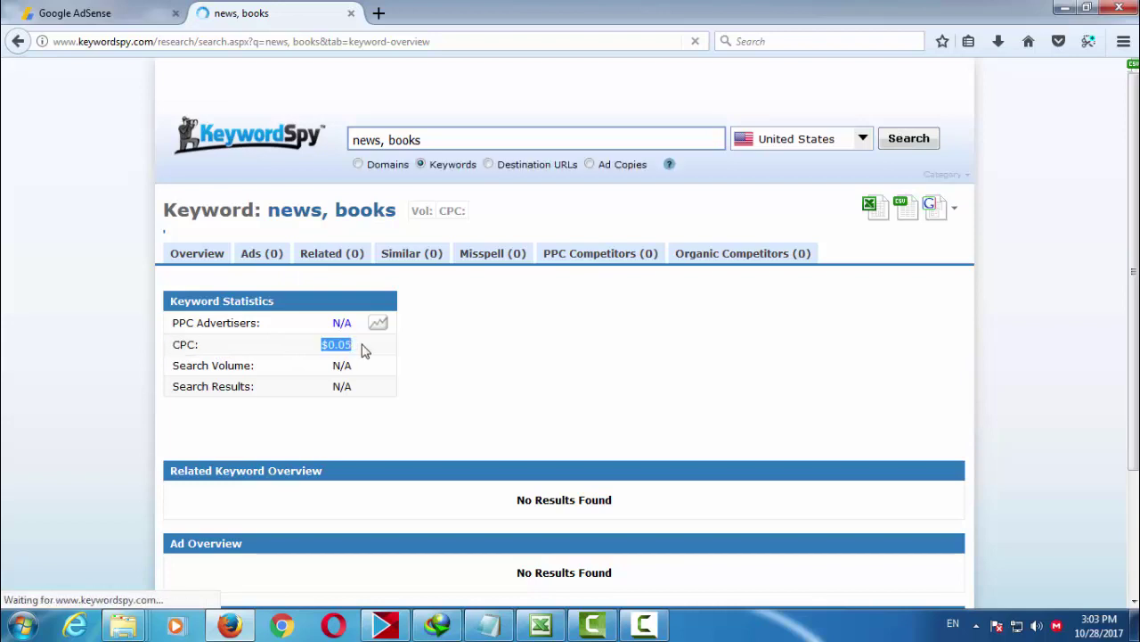
pyautogui.moveTo(362, 349); pyautogui.dragTo(339, 354)
pyautogui.doubleClick(336, 355)
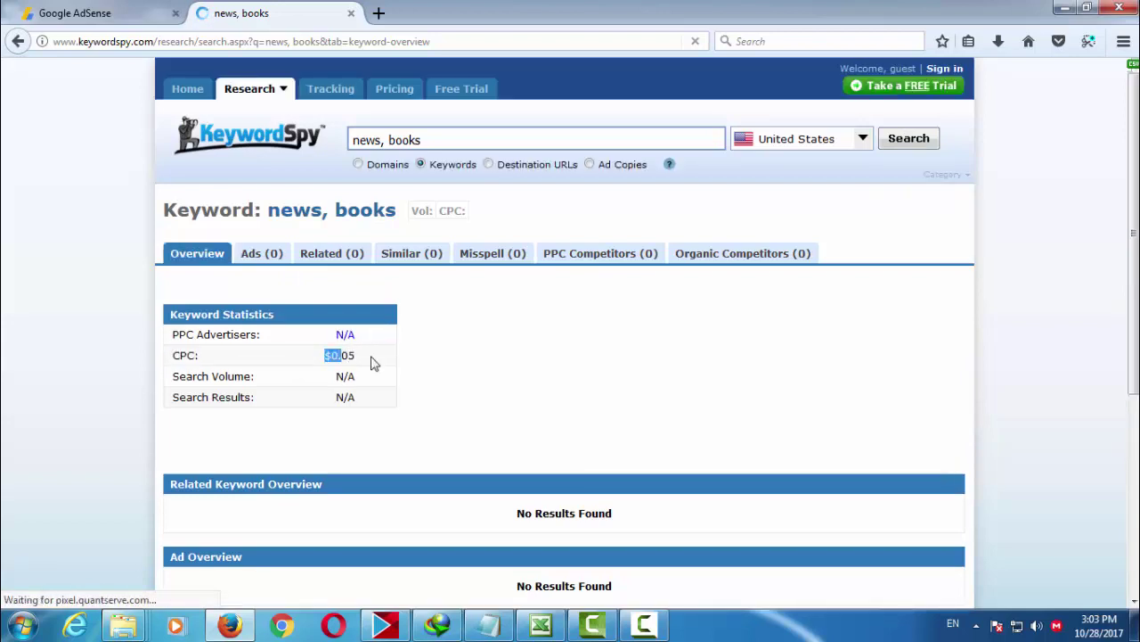
pyautogui.doubleClick(326, 355)
pyautogui.moveTo(219, 364); pyautogui.dragTo(169, 364)
pyautogui.moveTo(359, 357); pyautogui.dragTo(326, 361)
pyautogui.click(285, 360)
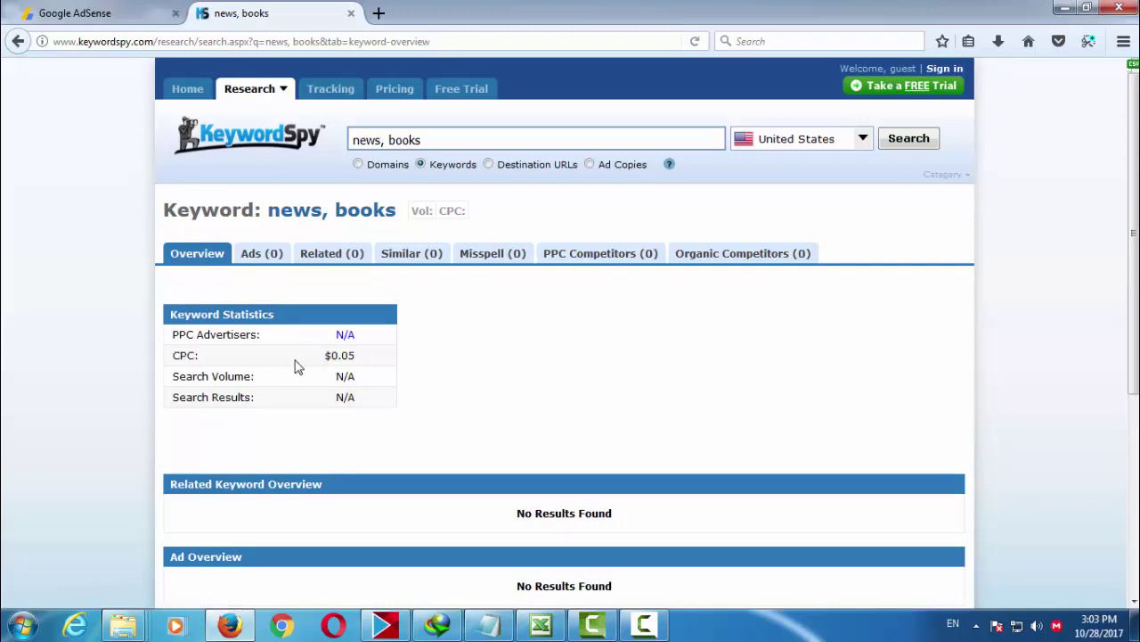
# Return to the AdSense general categories list and block News, Books & Publications.
pyautogui.click(243, 628)
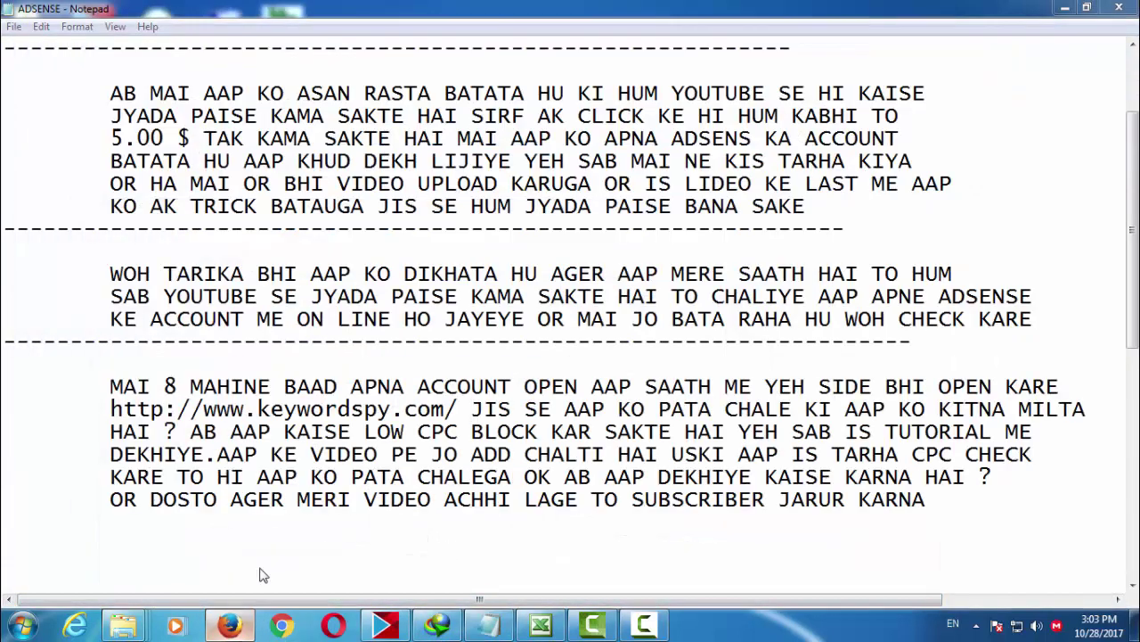
pyautogui.hotkey('alt', 'Tab')
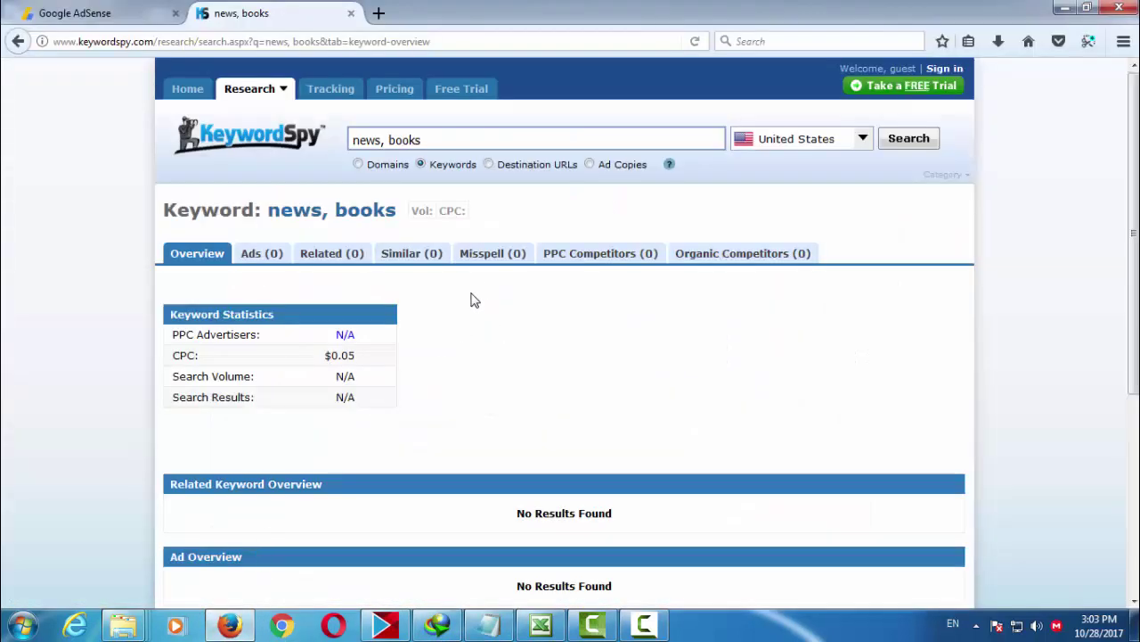
pyautogui.click(75, 14)
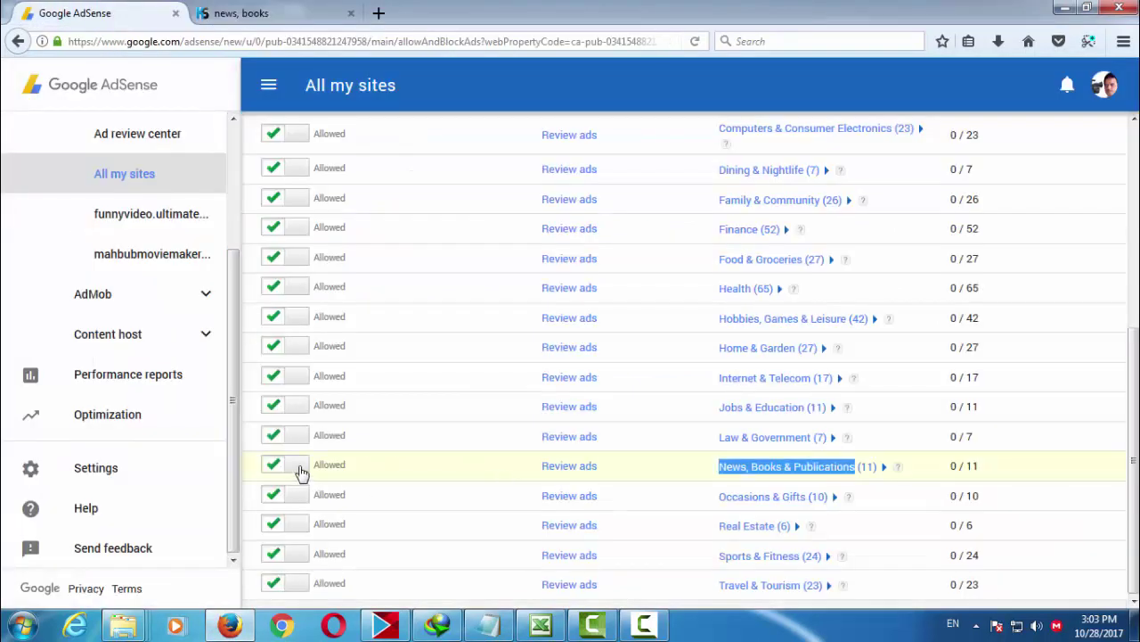
pyautogui.click(299, 471)
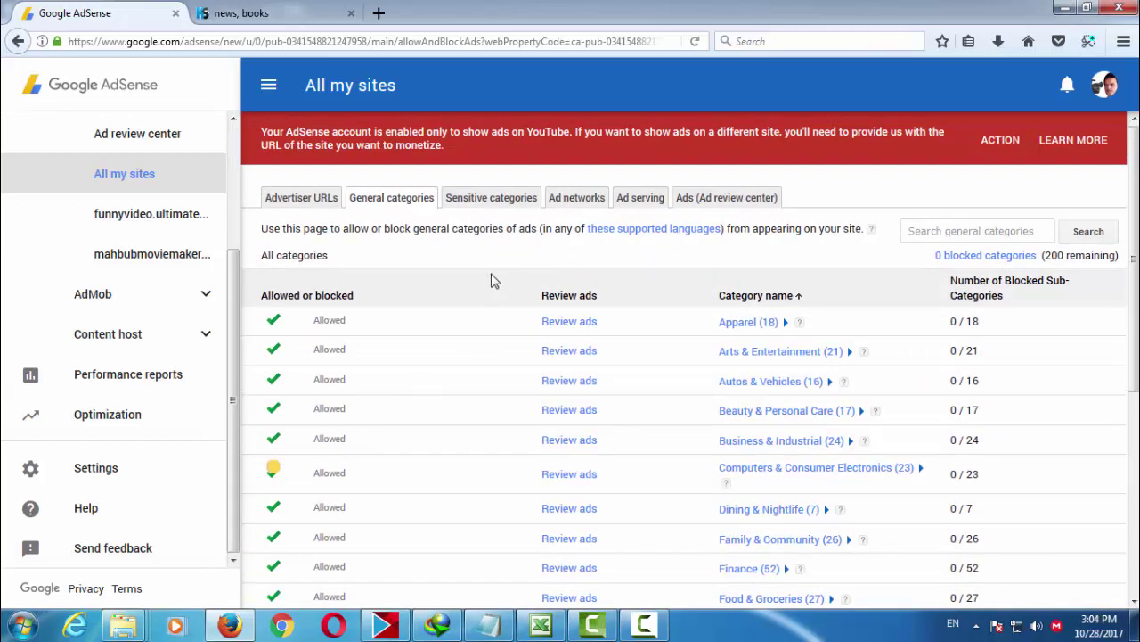
# Copy the Dining & Nightlife category name from AdSense, search for it in KeywordSpy, and highlight its CPC value.
pyautogui.scroll(-3, 417, 385)
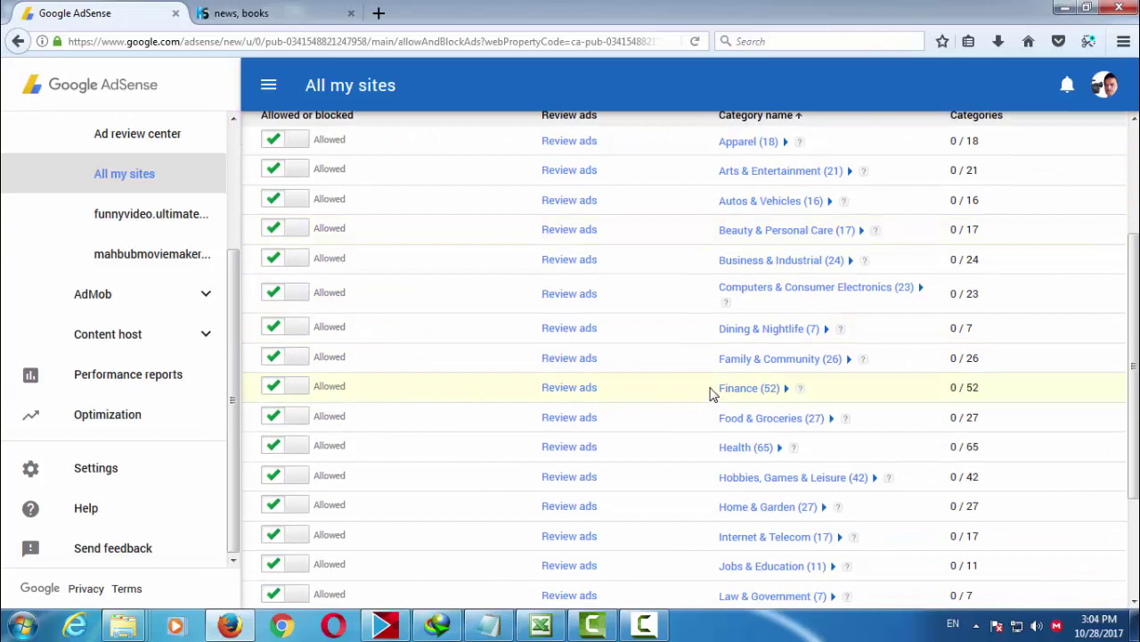
pyautogui.moveTo(713, 334); pyautogui.dragTo(805, 333)
pyautogui.rightClick(771, 333)
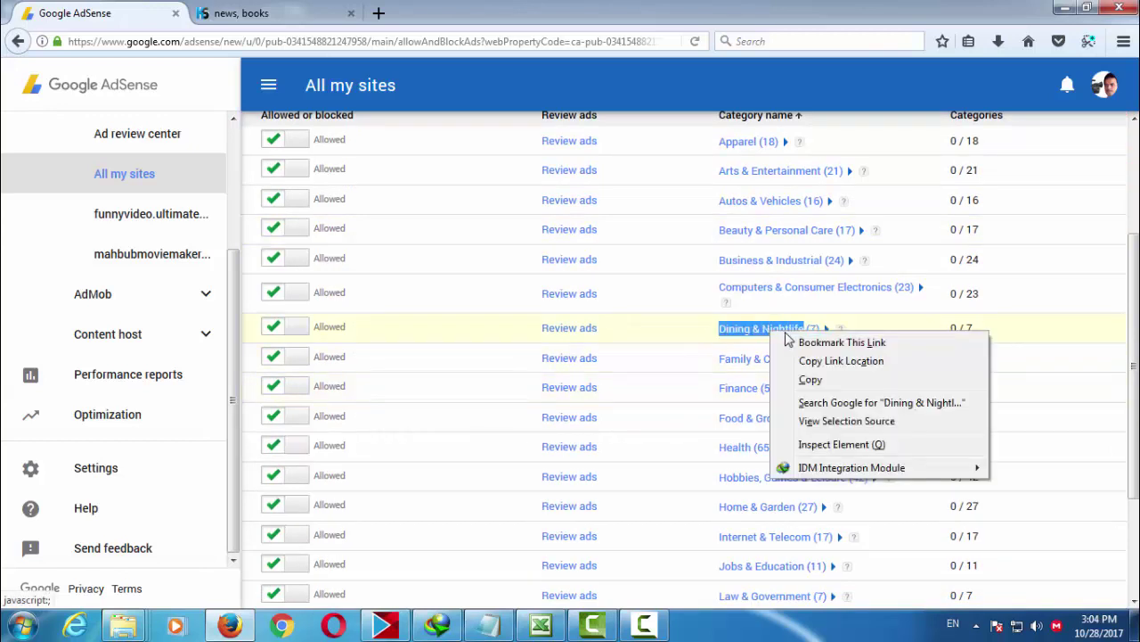
pyautogui.click(806, 377)
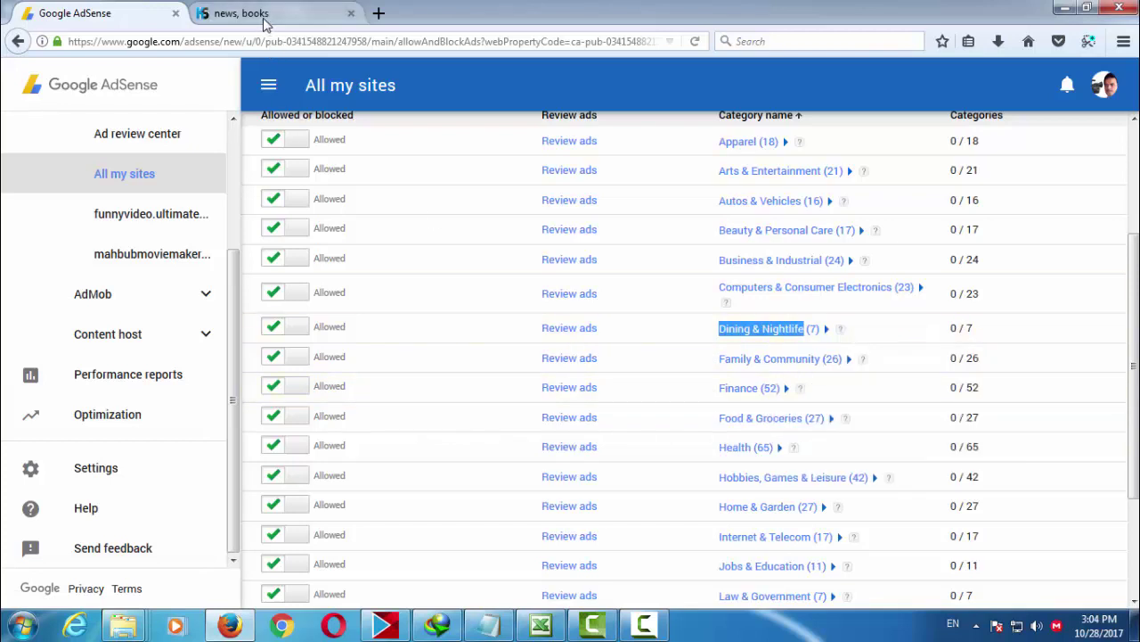
pyautogui.click(267, 22)
pyautogui.moveTo(424, 143); pyautogui.dragTo(332, 138)
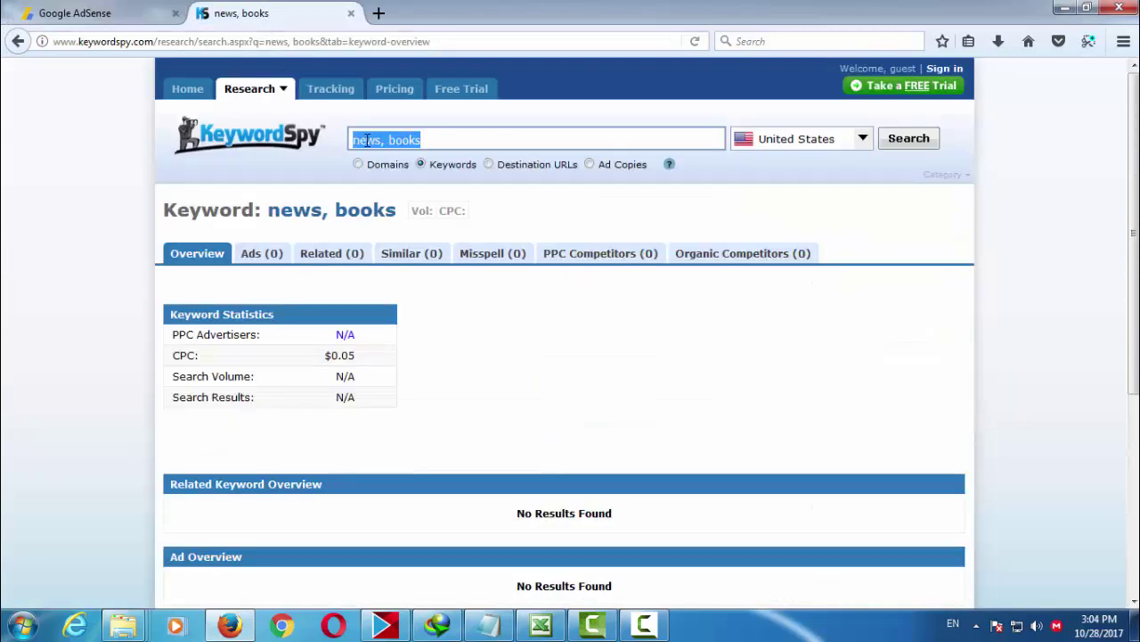
pyautogui.rightClick(368, 143)
pyautogui.click(407, 213)
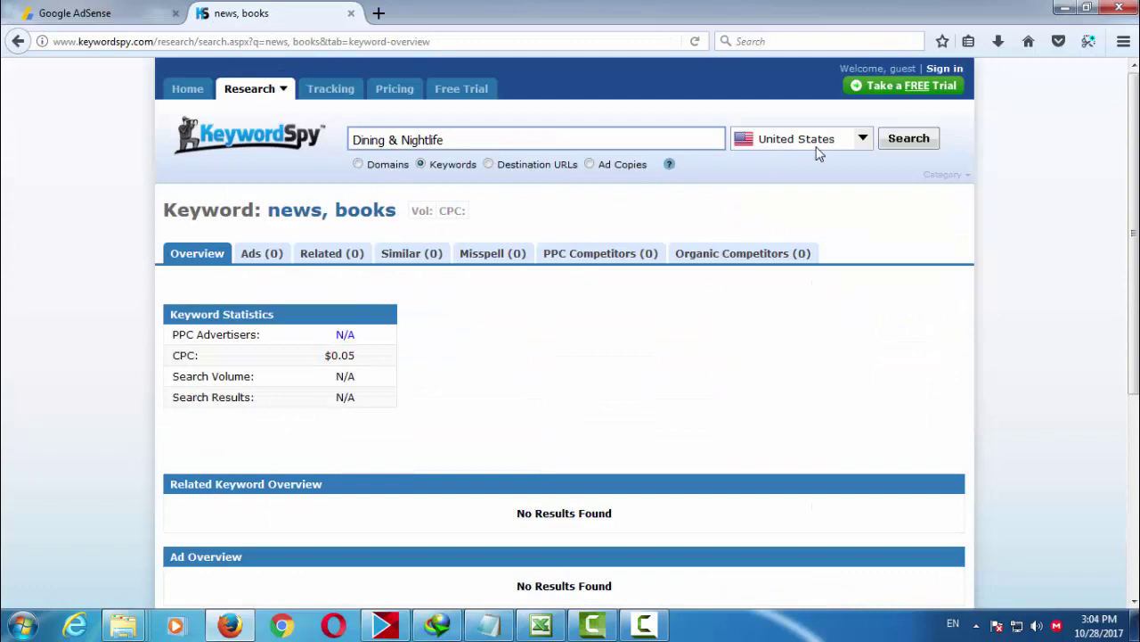
pyautogui.click(888, 145)
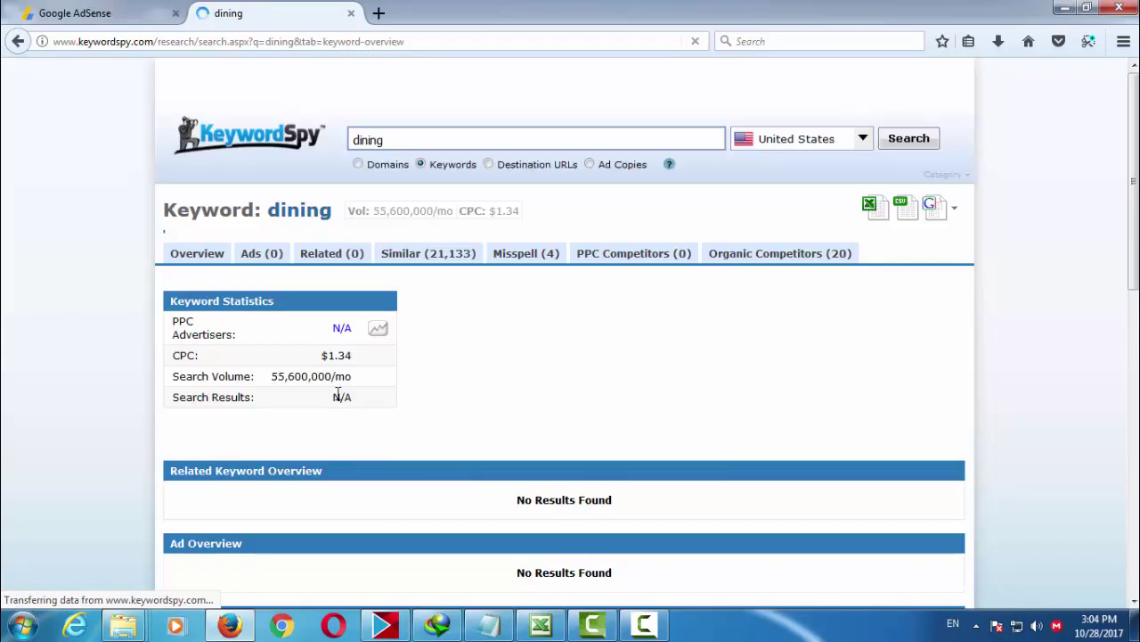
pyautogui.moveTo(319, 360); pyautogui.dragTo(362, 359)
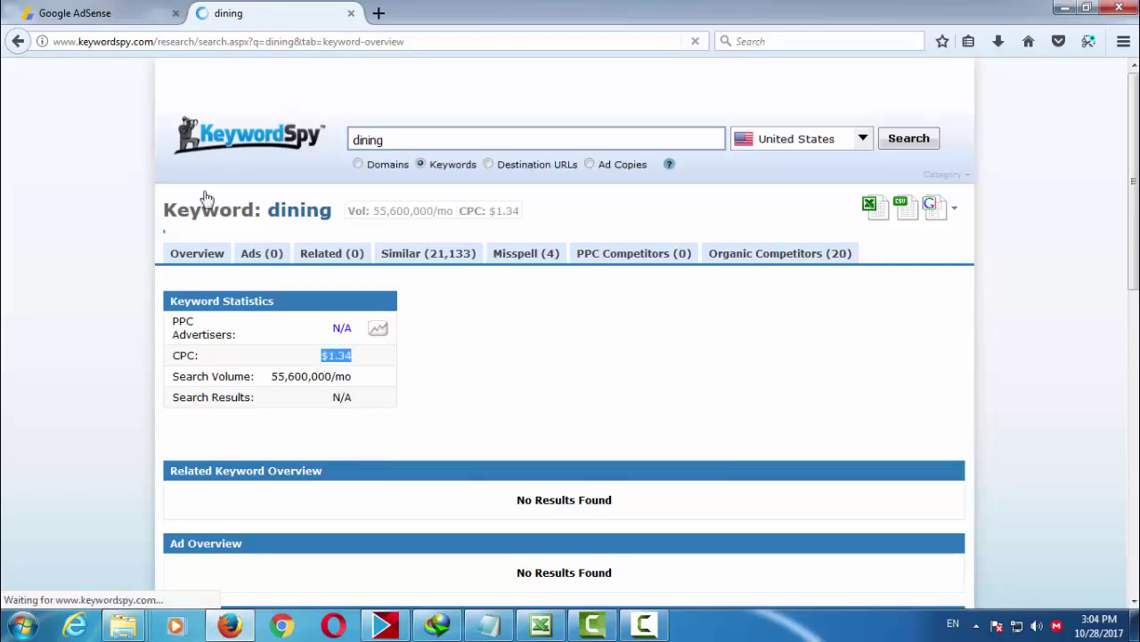
# Copy the Family & Community category name from AdSense and search for it in KeywordSpy.
pyautogui.click(95, 23)
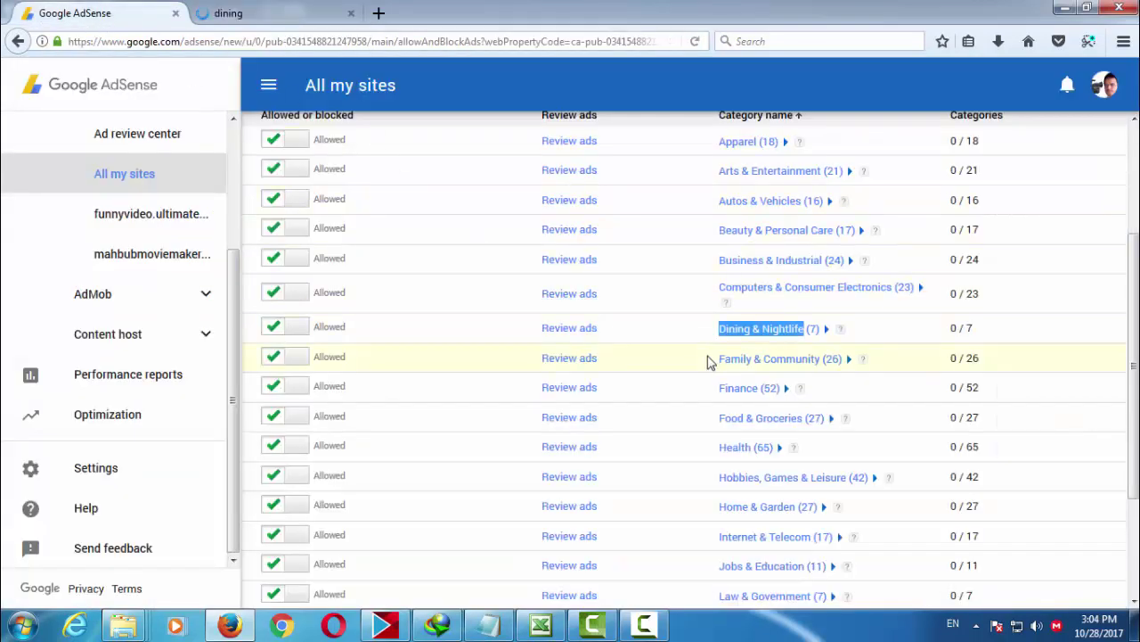
pyautogui.moveTo(719, 359); pyautogui.dragTo(822, 368)
pyautogui.rightClick(765, 360)
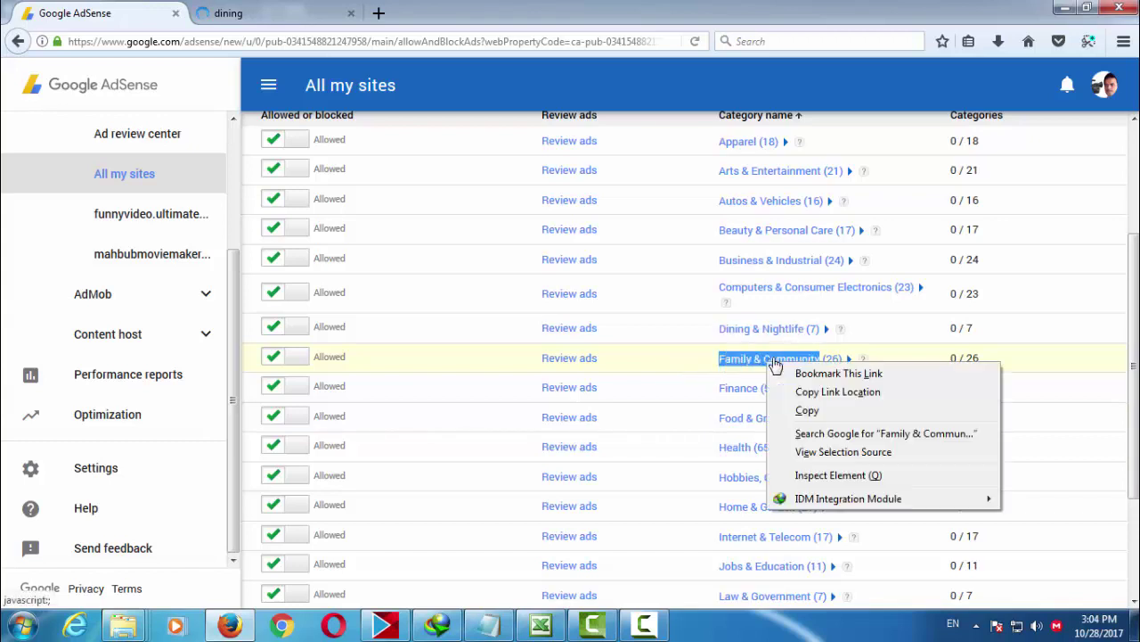
pyautogui.click(781, 406)
pyautogui.click(309, 18)
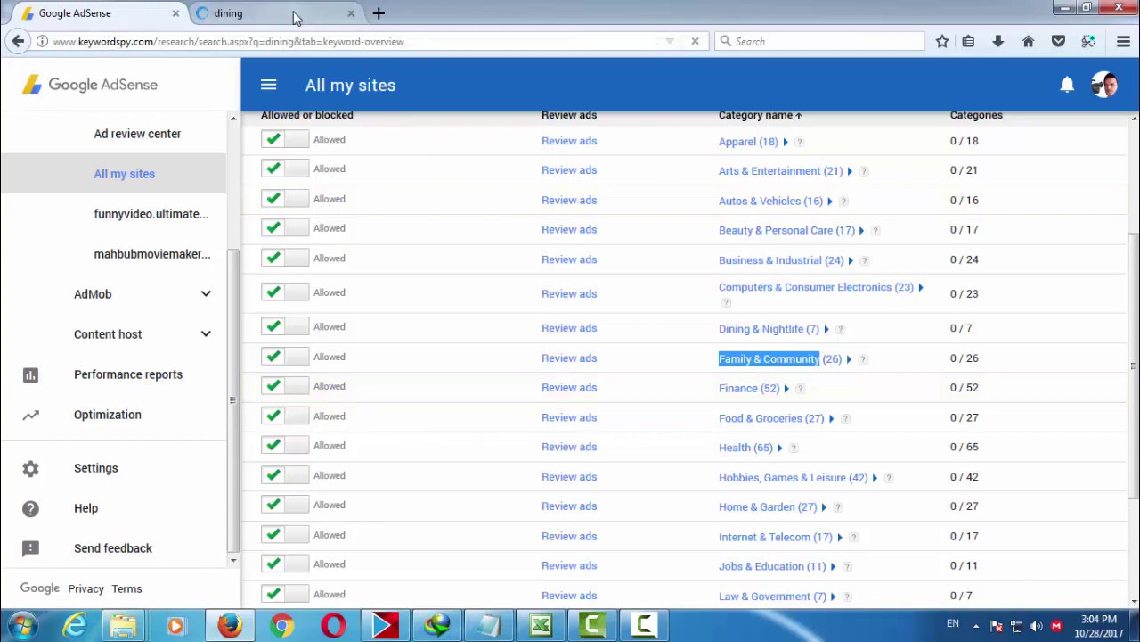
pyautogui.doubleClick(368, 139)
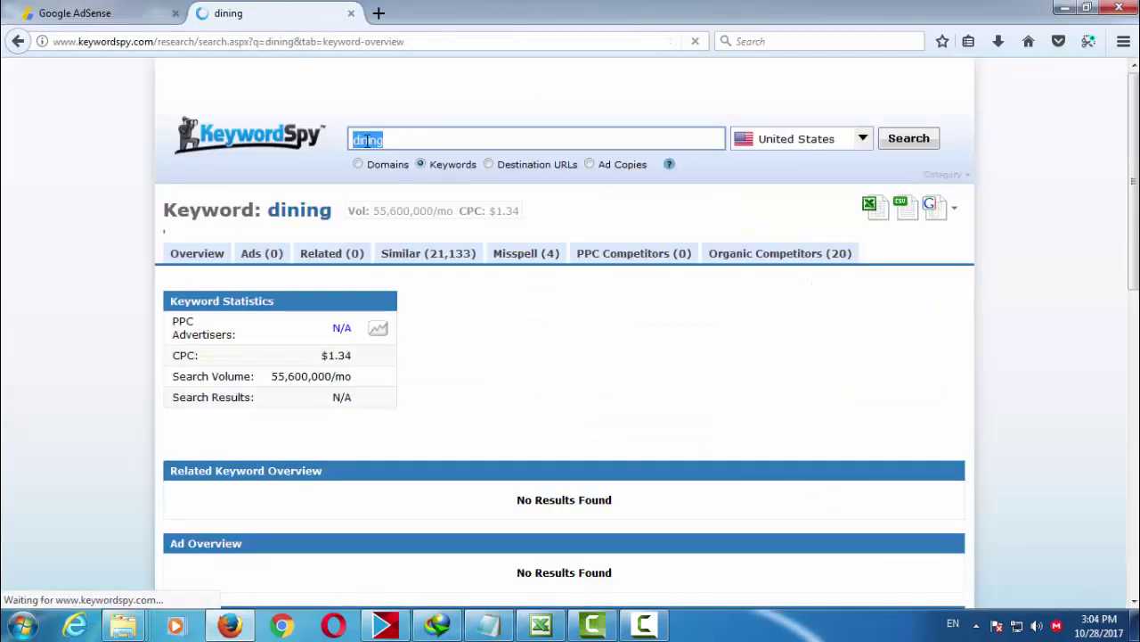
pyautogui.rightClick(369, 143)
pyautogui.click(408, 216)
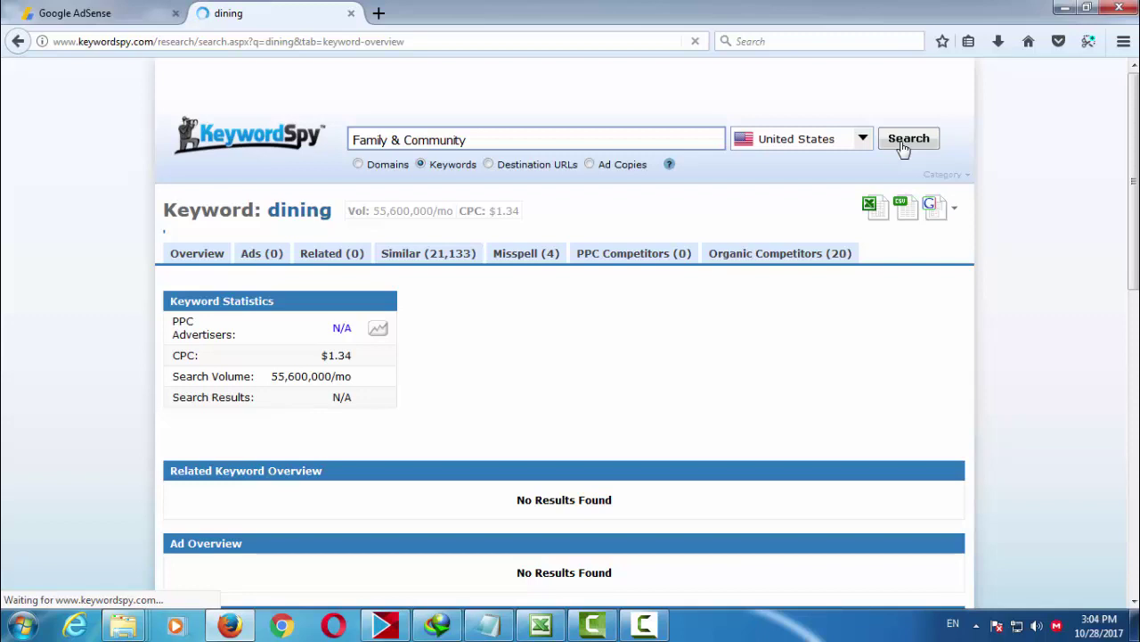
pyautogui.doubleClick(341, 354)
pyautogui.moveTo(627, 631)
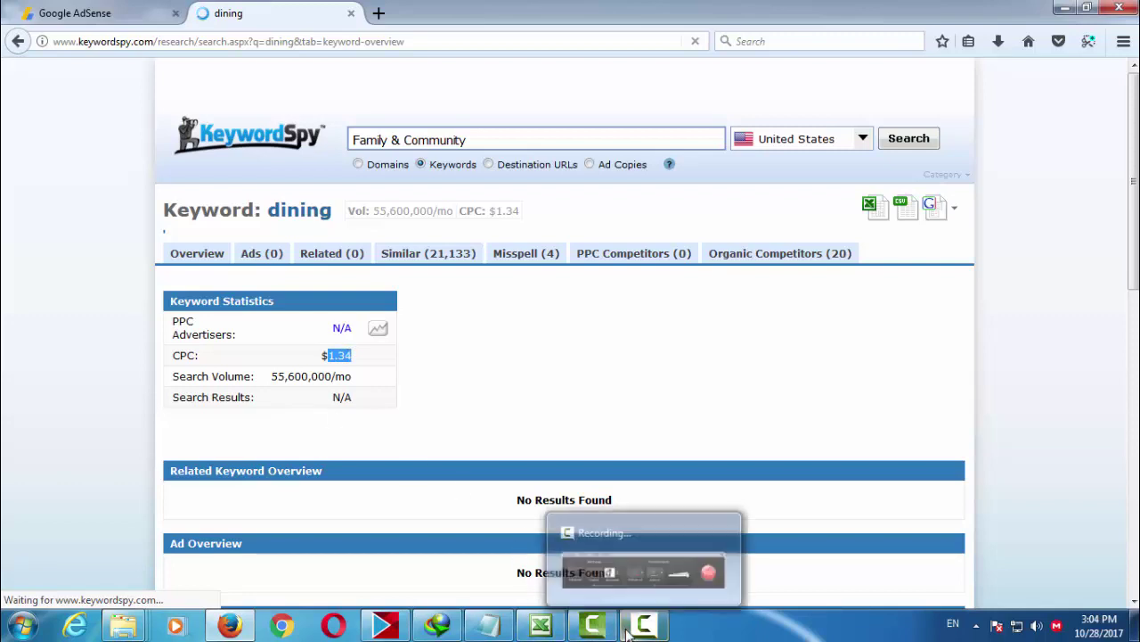
# Return to AdSense and search the general categories for Kapanlagi.
pyautogui.click(104, 21)
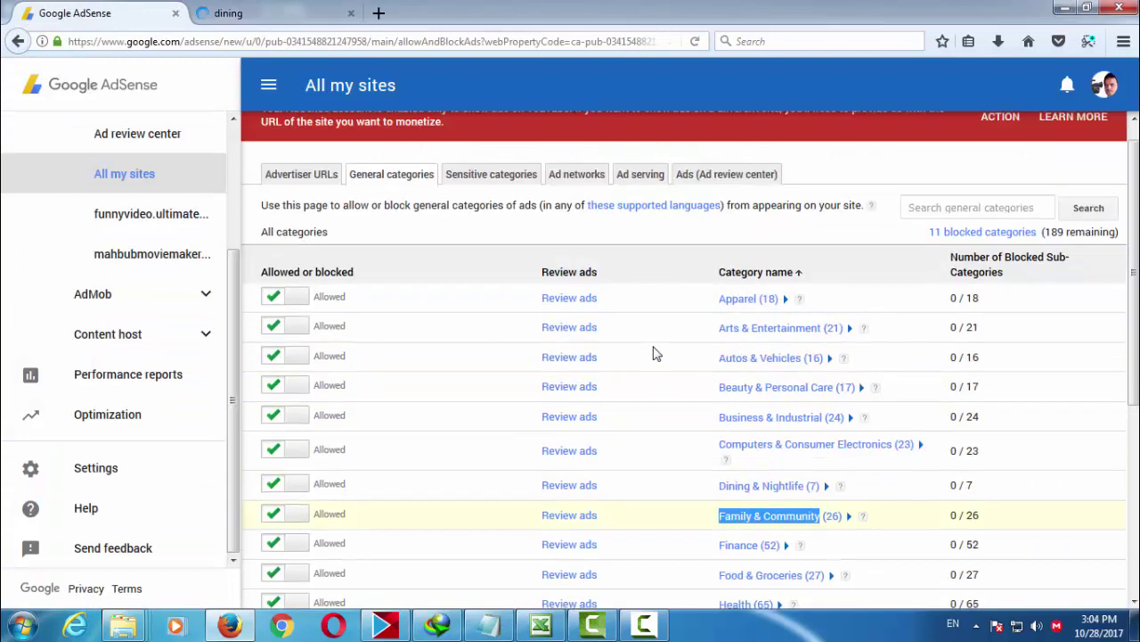
pyautogui.scroll(1, 642, 339)
pyautogui.click(938, 220)
pyautogui.hotkey('ctrl', 'v')
pyautogui.press('Return')
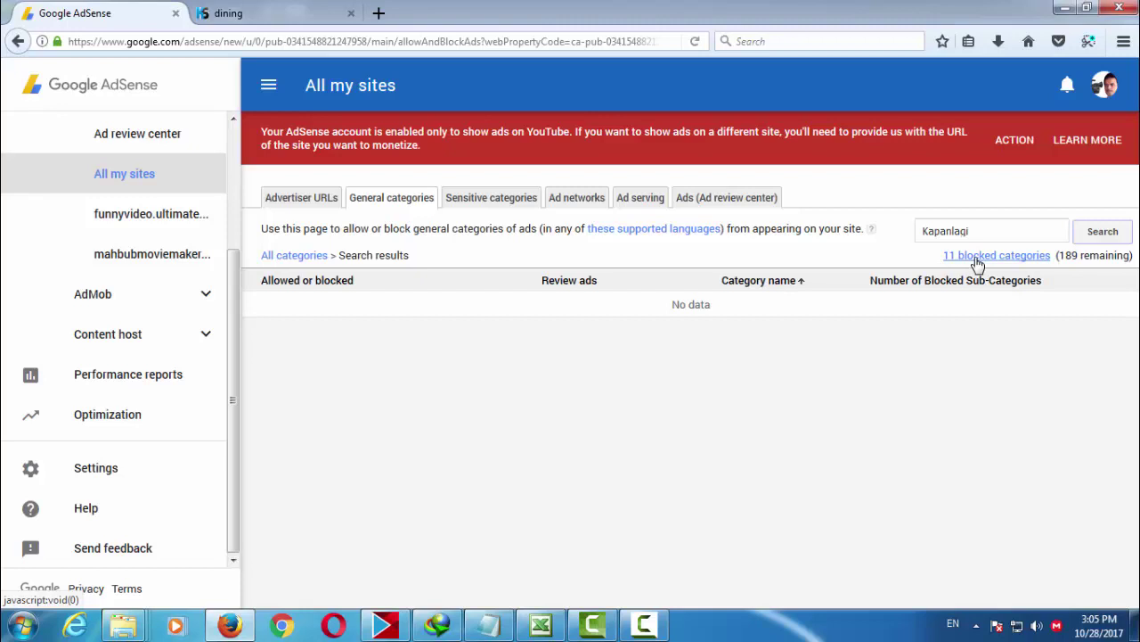
# Review the list of blocked general categories, then return to all categories and rerun the Kapanlagi search.
pyautogui.click(978, 259)
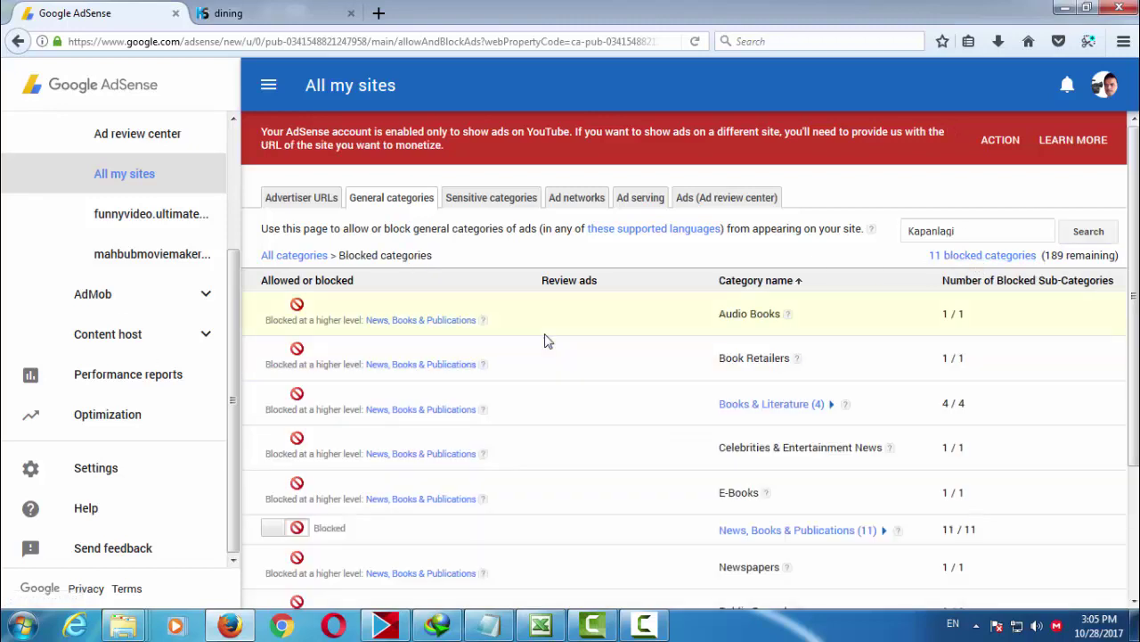
pyautogui.scroll(-3, 538, 342)
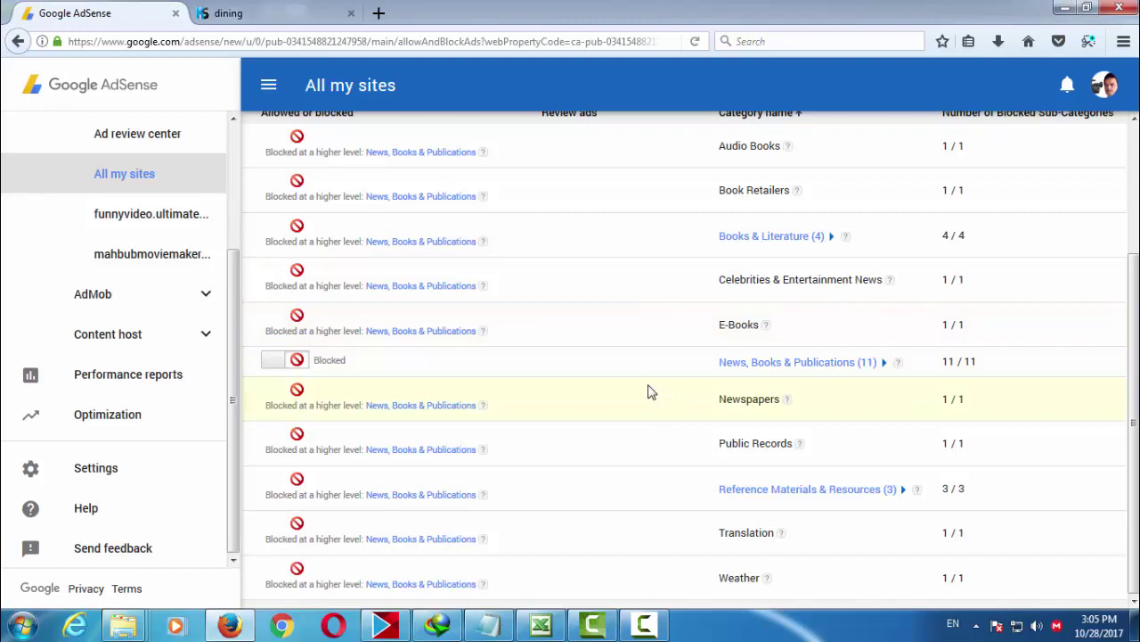
pyautogui.moveTo(1138, 316); pyautogui.dragTo(1136, 237)
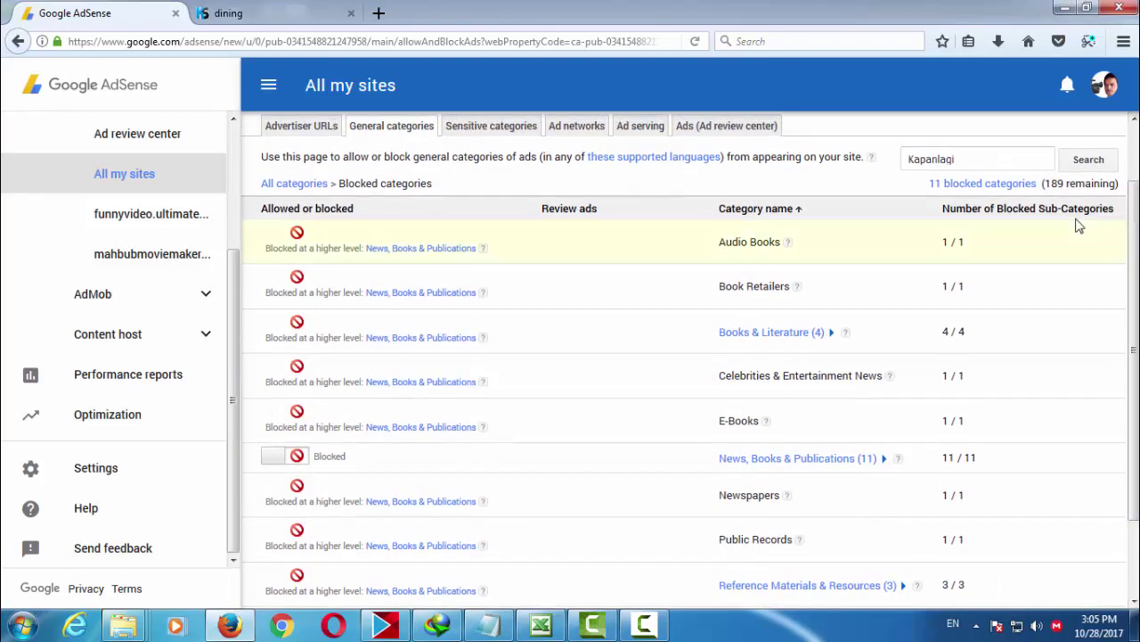
pyautogui.click(303, 186)
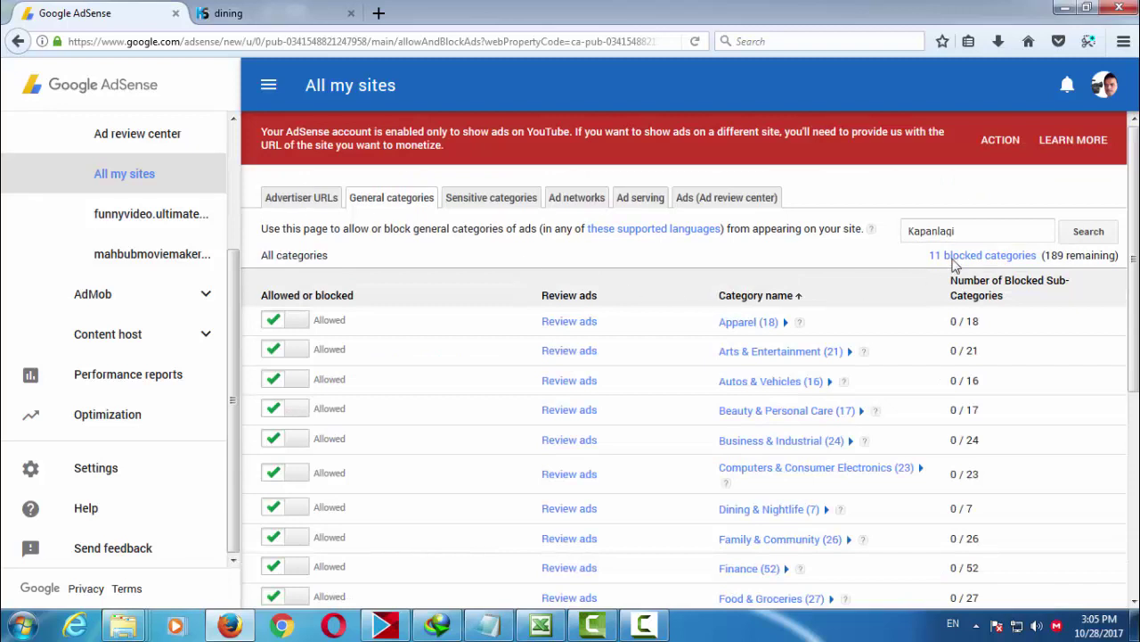
pyautogui.click(1075, 239)
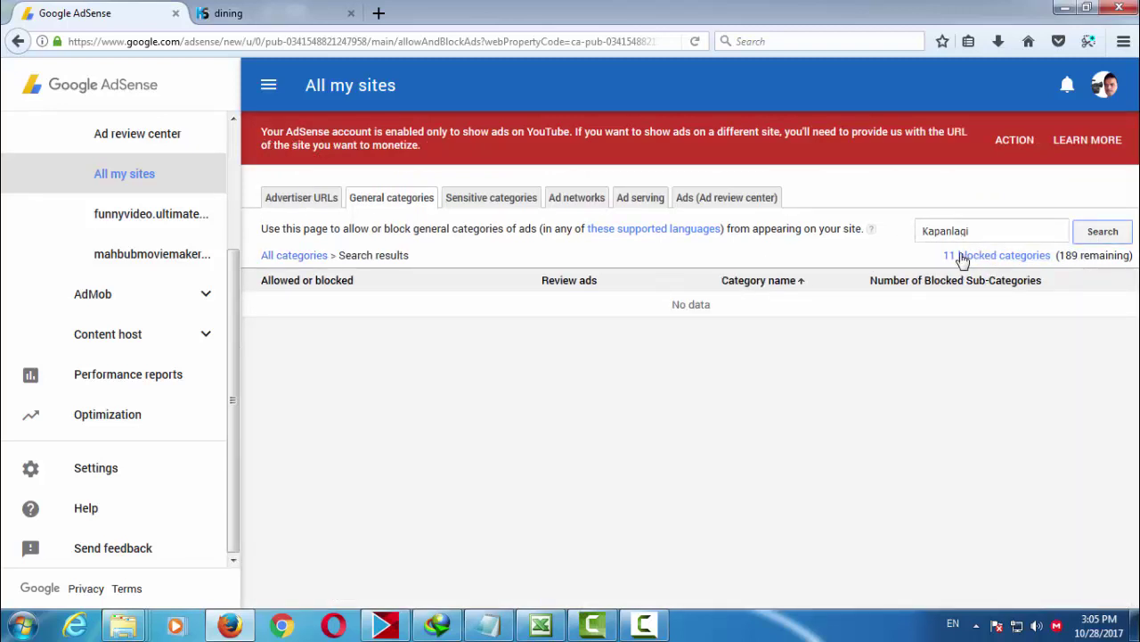
# Copy Barons Media from cell C83 of the adsens HOME workbook in Excel and search the AdSense general categories for it.
pyautogui.click(973, 230)
pyautogui.moveTo(973, 231); pyautogui.dragTo(896, 230)
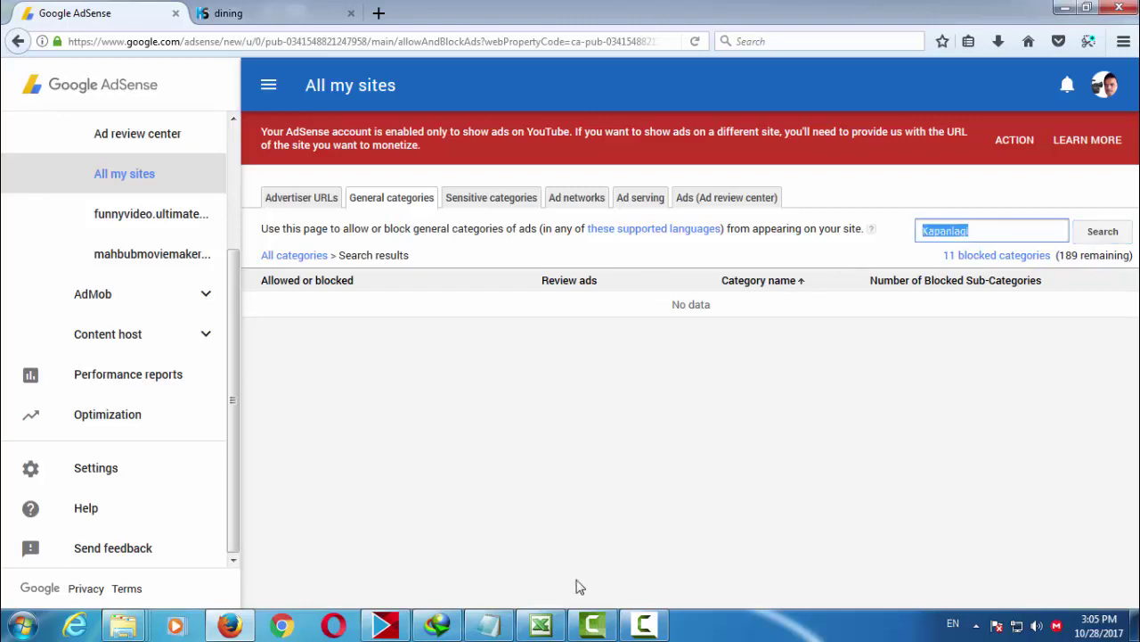
pyautogui.click(541, 625)
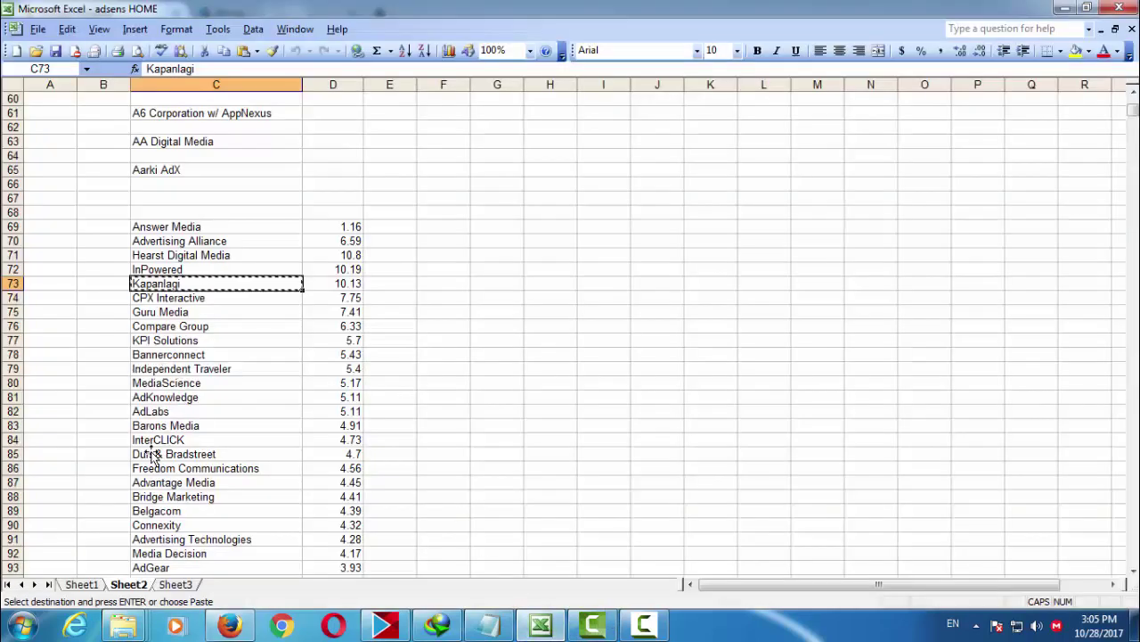
pyautogui.click(158, 426)
pyautogui.hotkey('ctrl', 'c')
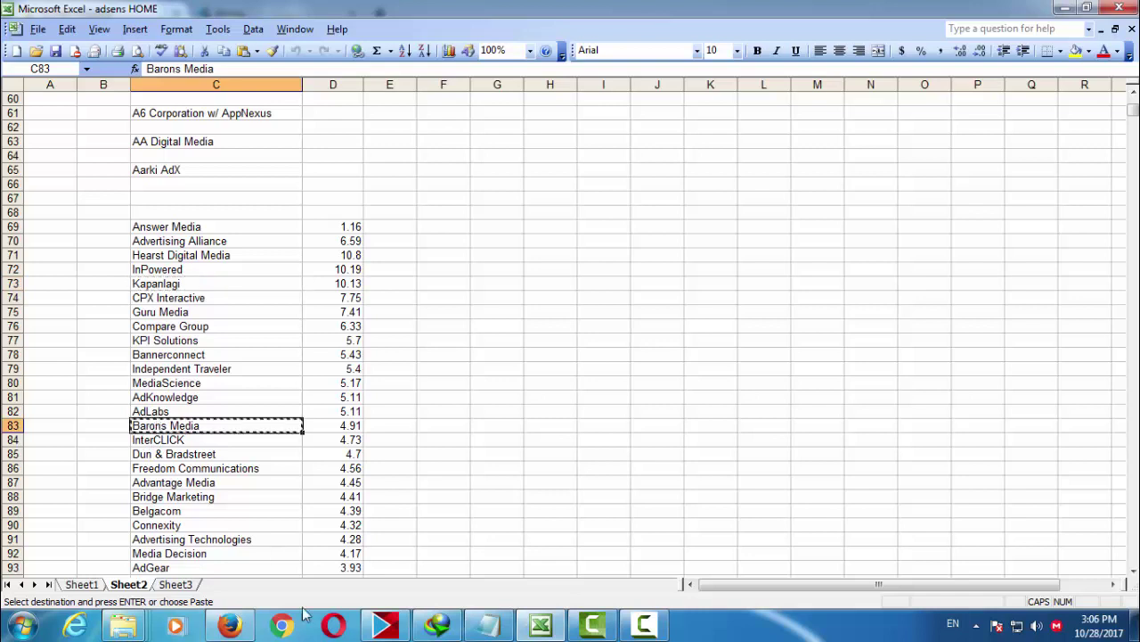
pyautogui.click(229, 625)
pyautogui.hotkey('ctrl', 'v')
pyautogui.click(1099, 239)
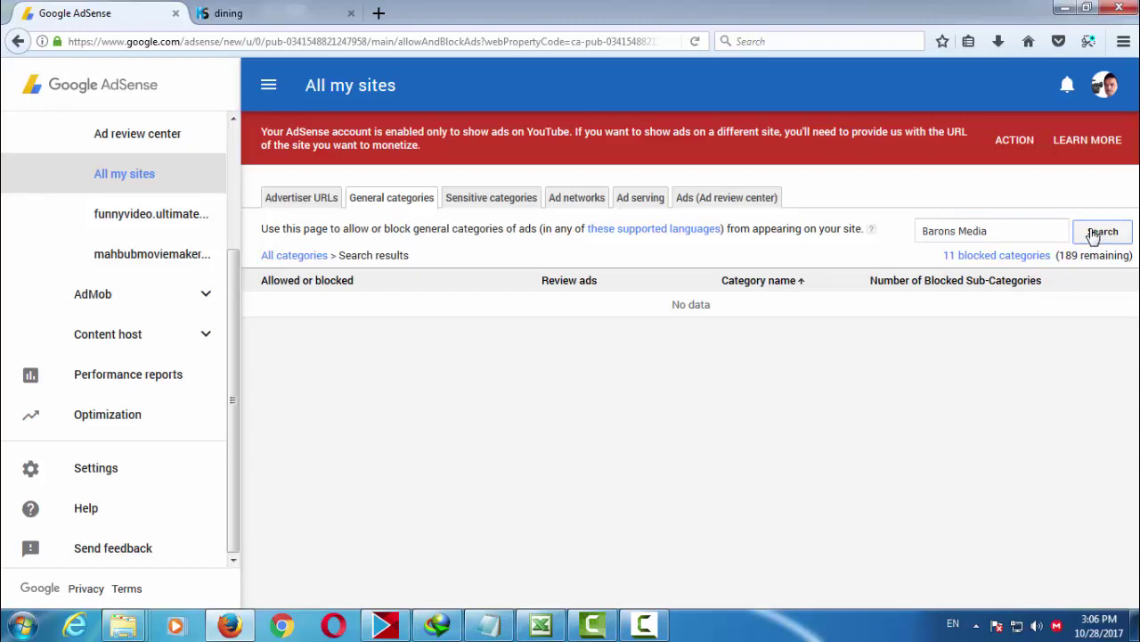
pyautogui.click(1008, 232)
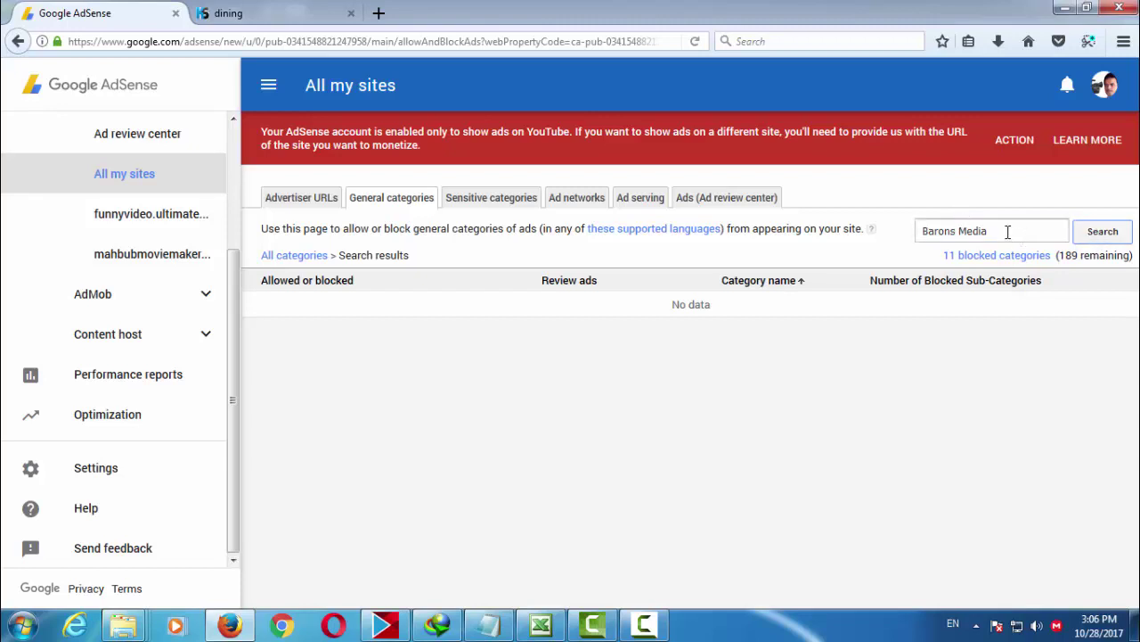
# Open the general categories of the blogger.com site and search them for Barons Media.
pyautogui.click(148, 259)
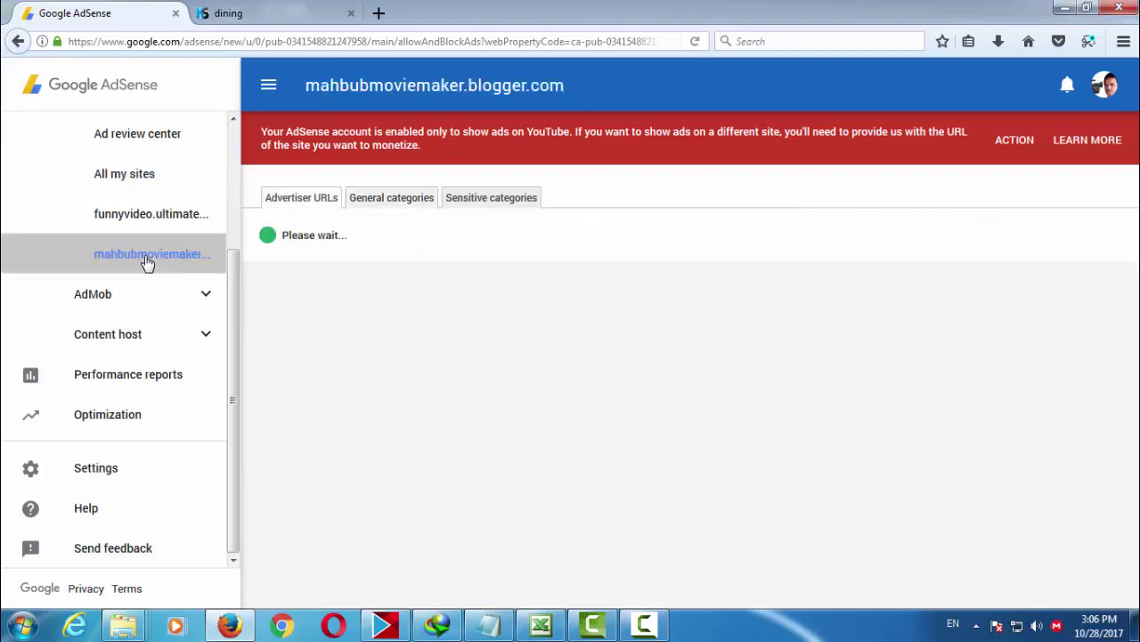
pyautogui.click(388, 205)
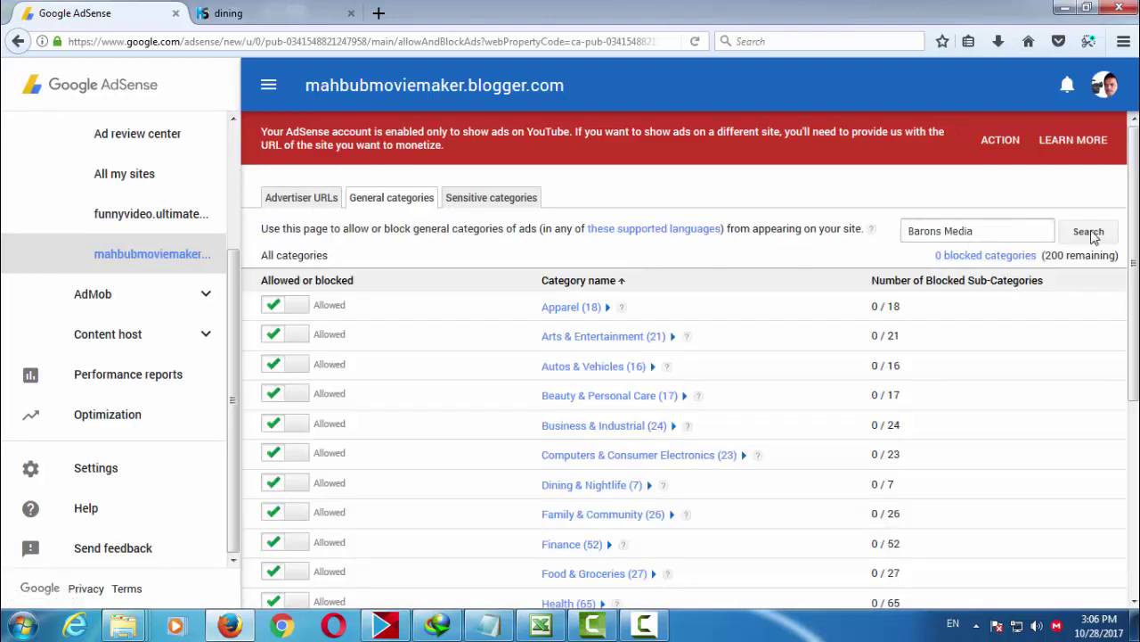
pyautogui.click(1090, 234)
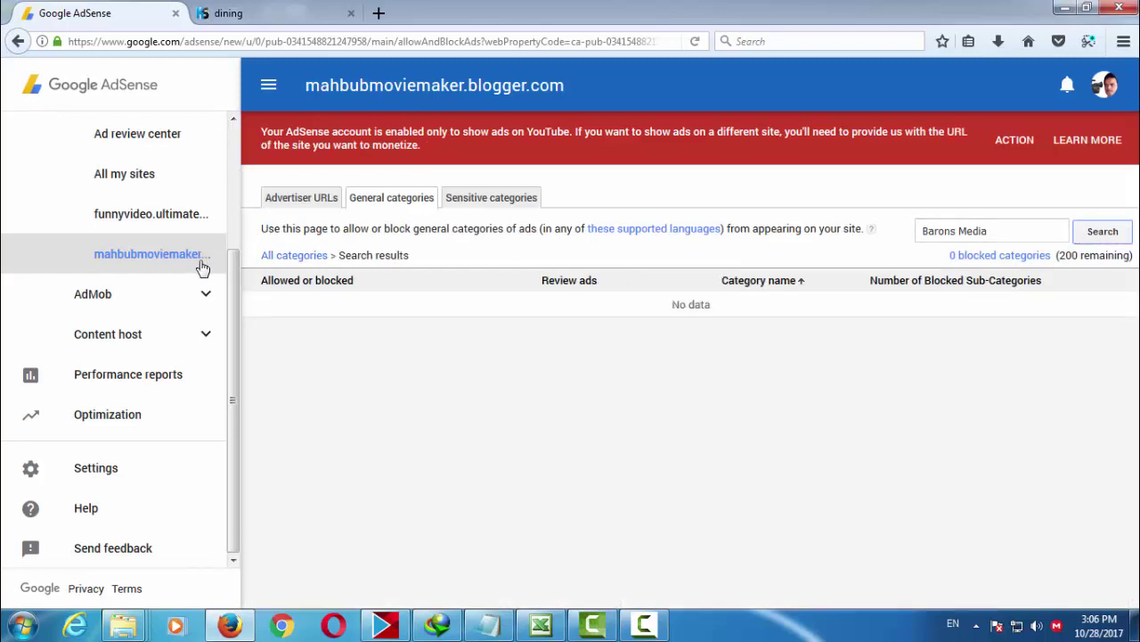
# Open the general categories of the funnyvideo.ultimatefreehost.in site and search them for Barons Media.
pyautogui.click(135, 224)
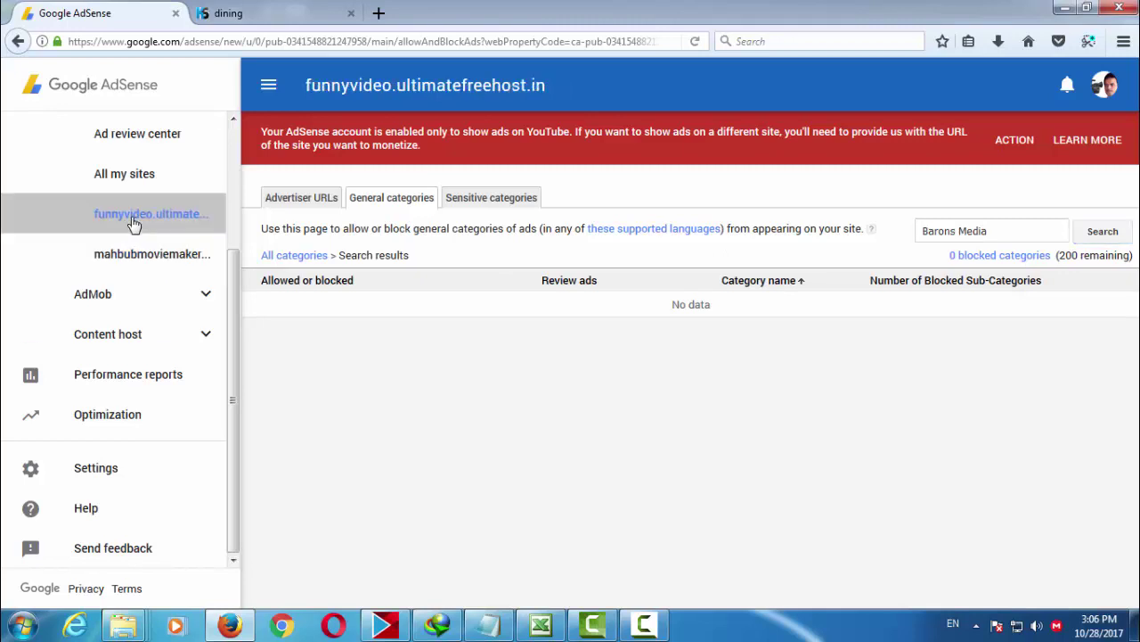
pyautogui.click(386, 205)
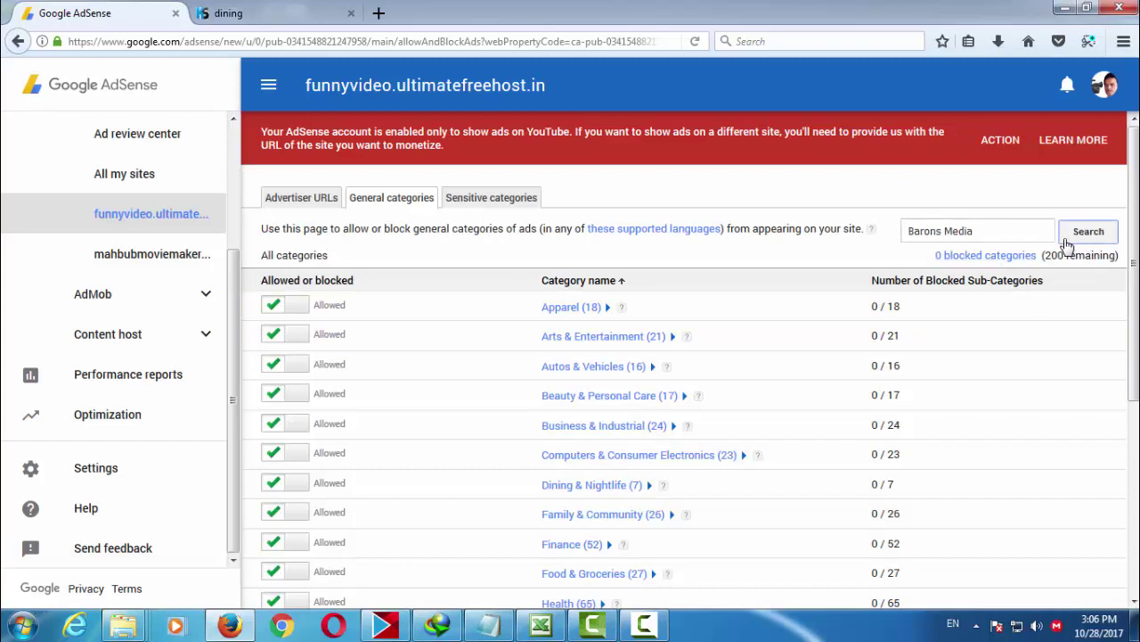
pyautogui.click(1069, 237)
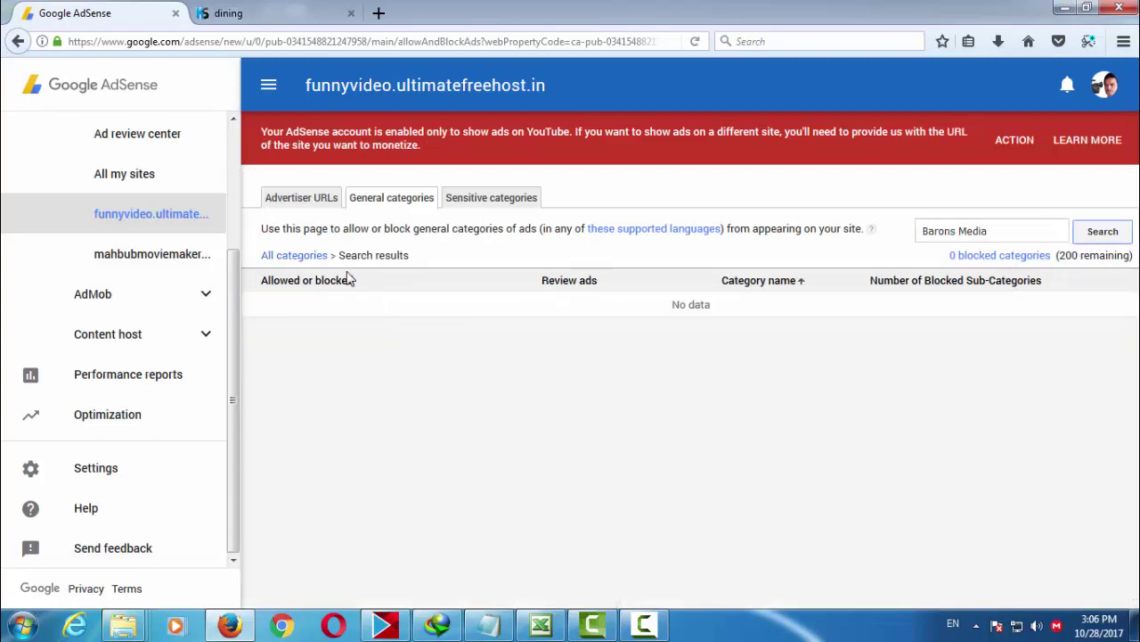
# Open the site's sensitive categories and examine which are allowed or blocked by product settings, including Social Casino Games.
pyautogui.click(480, 203)
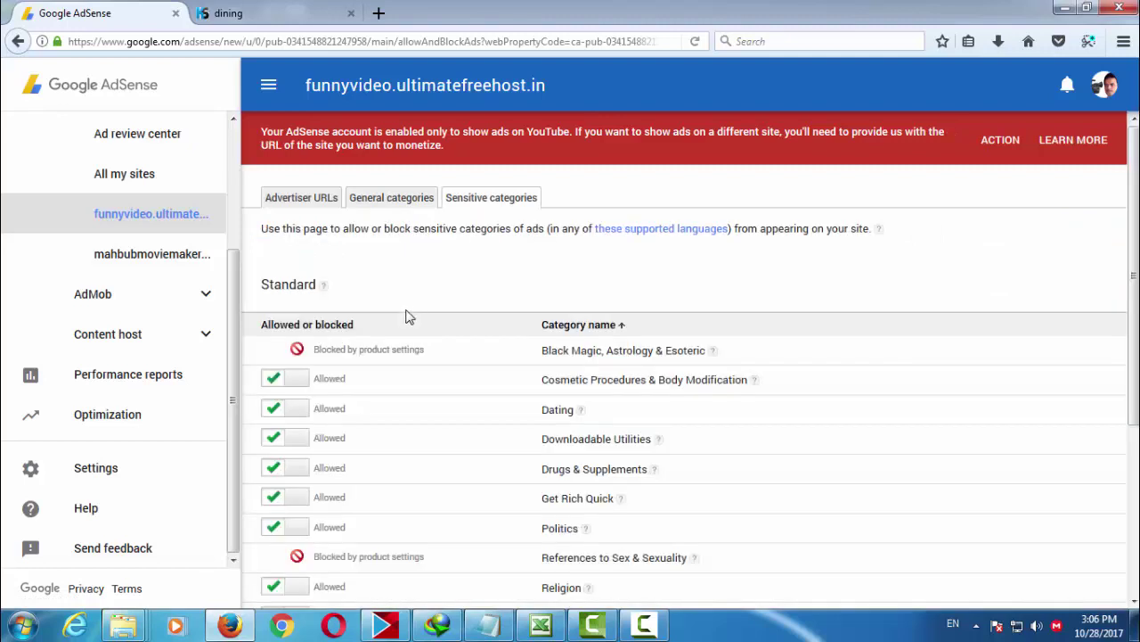
pyautogui.scroll(-3, 405, 323)
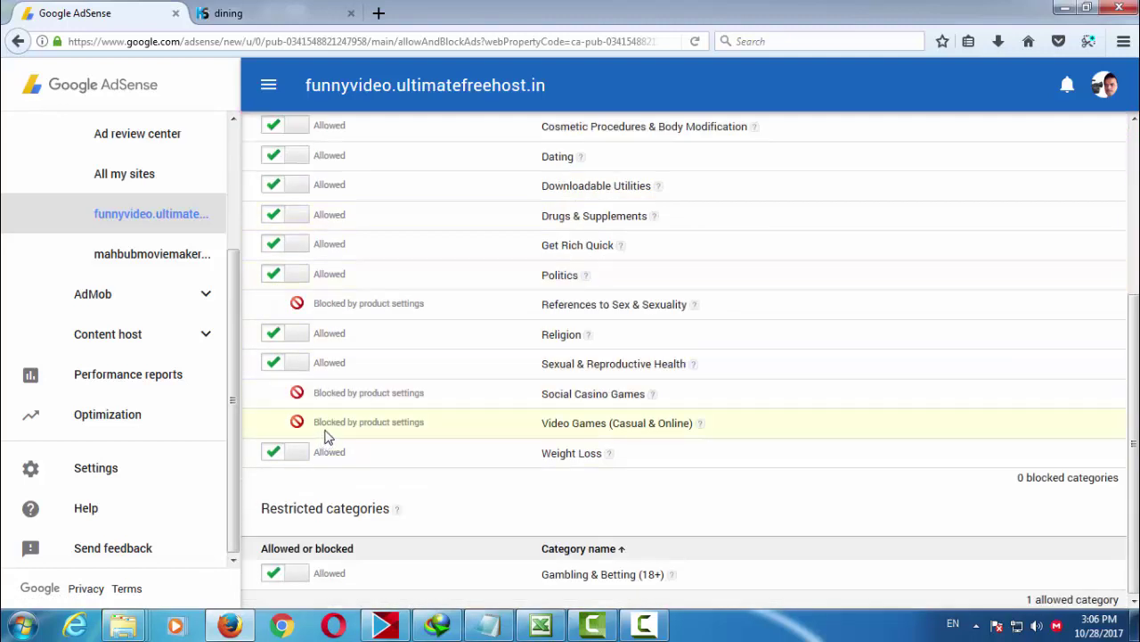
pyautogui.moveTo(541, 403); pyautogui.dragTo(648, 404)
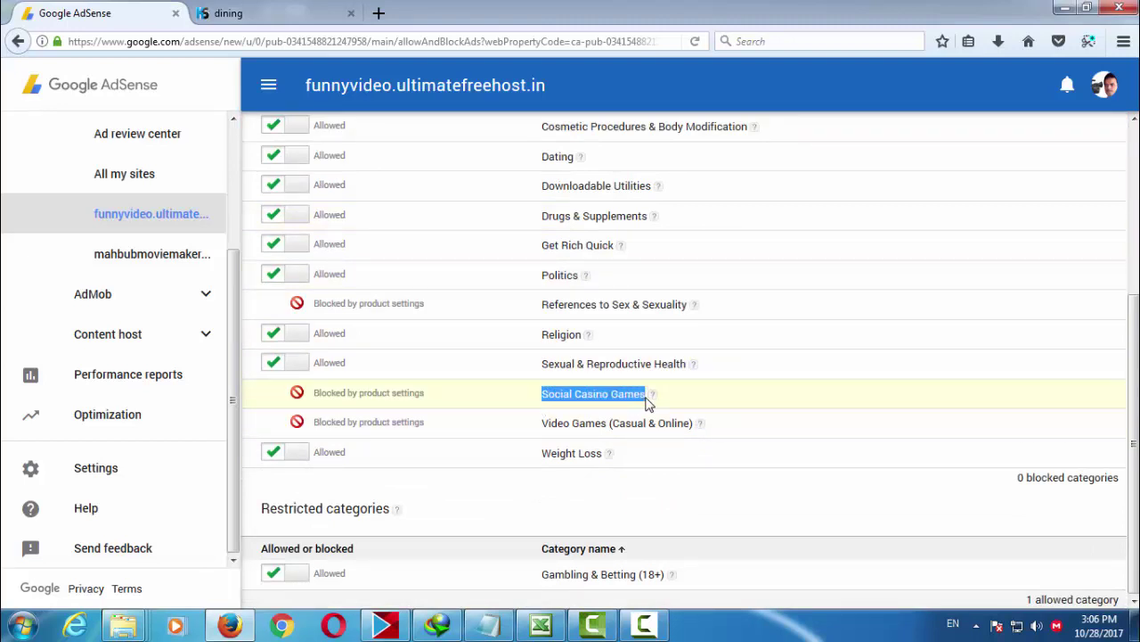
# Copy the sensitive category name Weight Loss and look up its CPC as a keyword in KeywordSpy.
pyautogui.moveTo(539, 458); pyautogui.dragTo(604, 461)
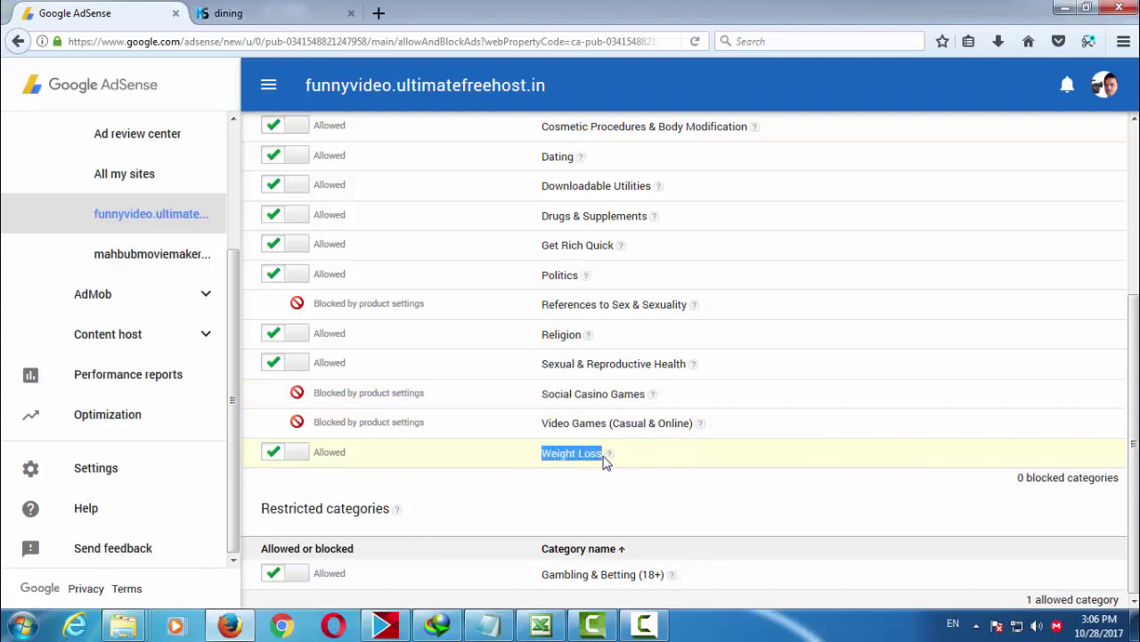
pyautogui.click(239, 15)
pyautogui.tripleClick(471, 142)
pyautogui.hotkey('ctrl', 'v')
pyautogui.click(909, 143)
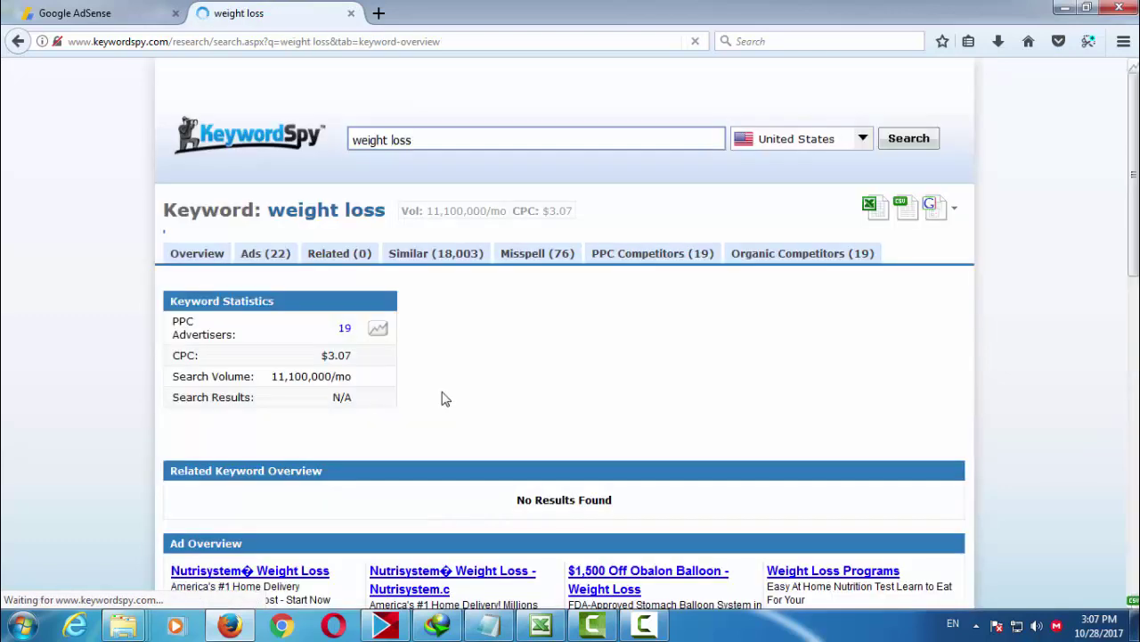
pyautogui.moveTo(354, 359); pyautogui.dragTo(167, 376)
pyautogui.click(227, 378)
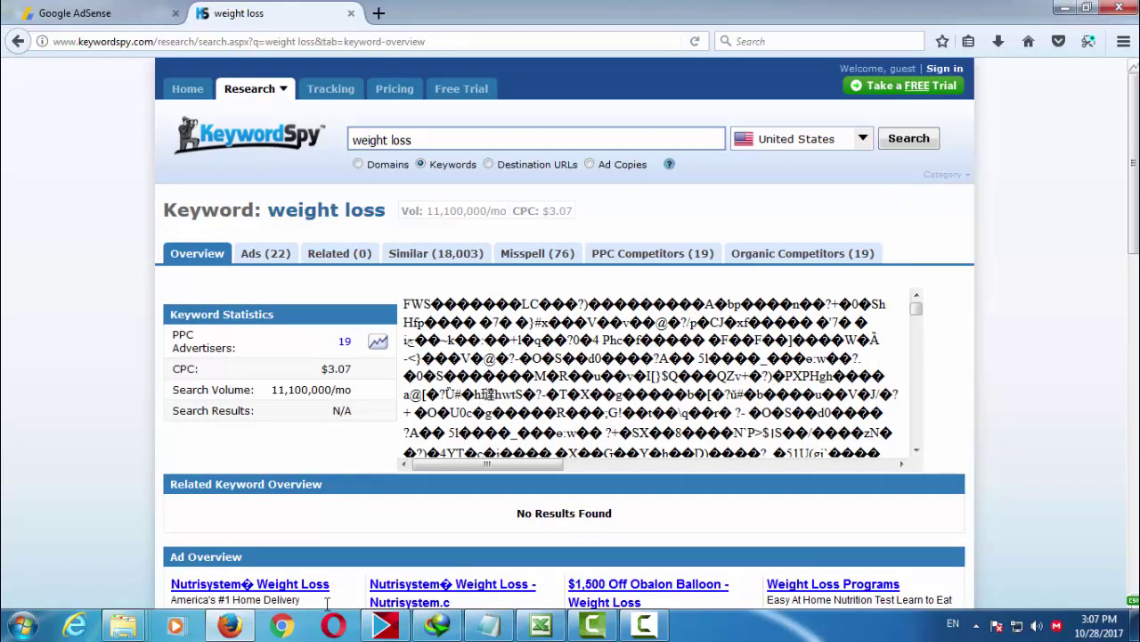
# Copy Drugs & Supplements from the AdSense sensitive categories and check the CPC of its keyword "drugs" in KeywordSpy.
pyautogui.click(165, 11)
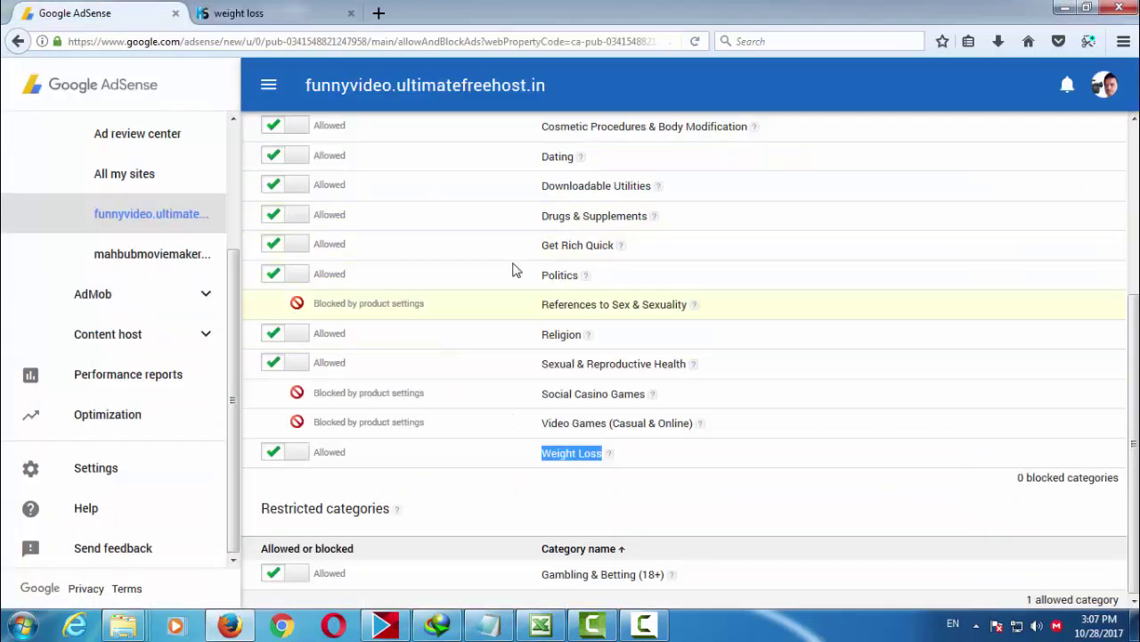
pyautogui.moveTo(539, 221); pyautogui.dragTo(651, 228)
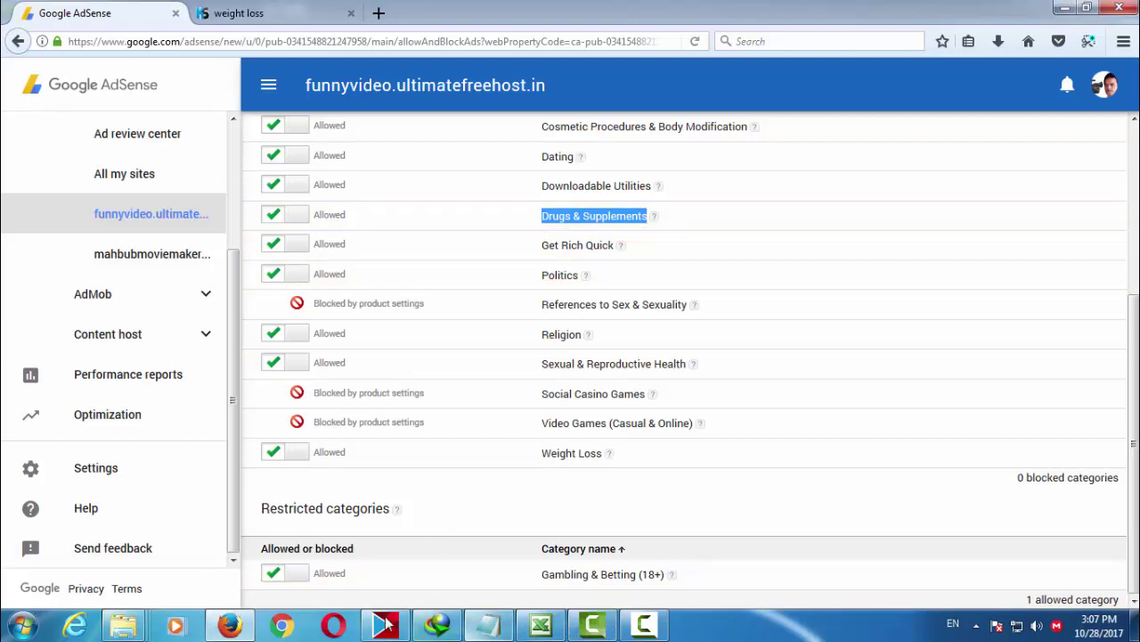
pyautogui.click(265, 14)
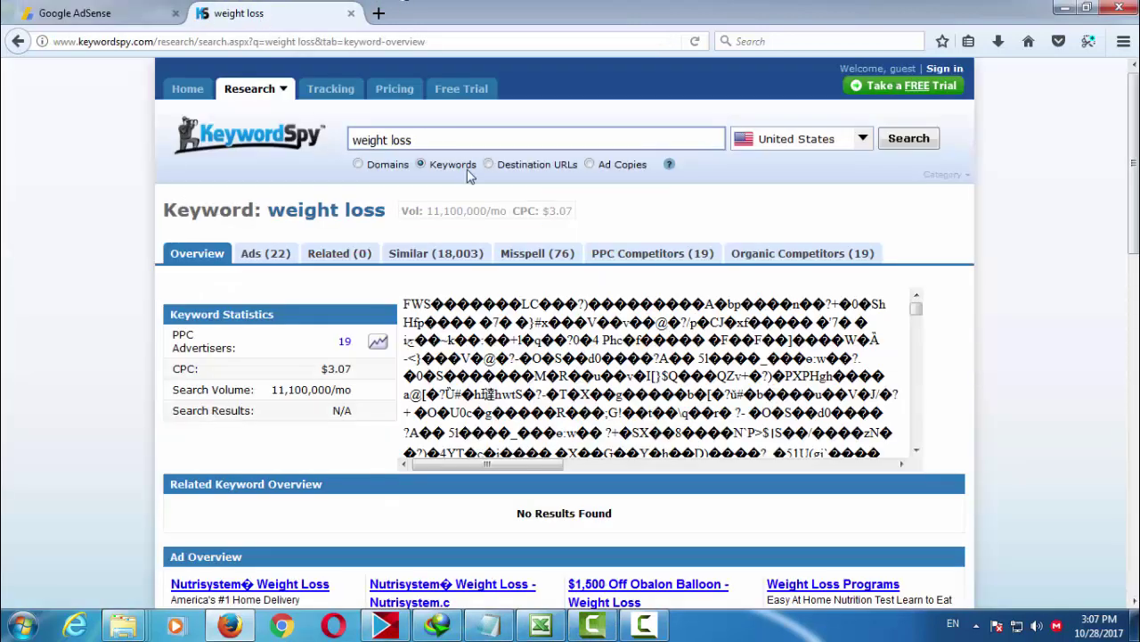
pyautogui.moveTo(439, 141); pyautogui.dragTo(280, 128)
pyautogui.hotkey('ctrl', 'v')
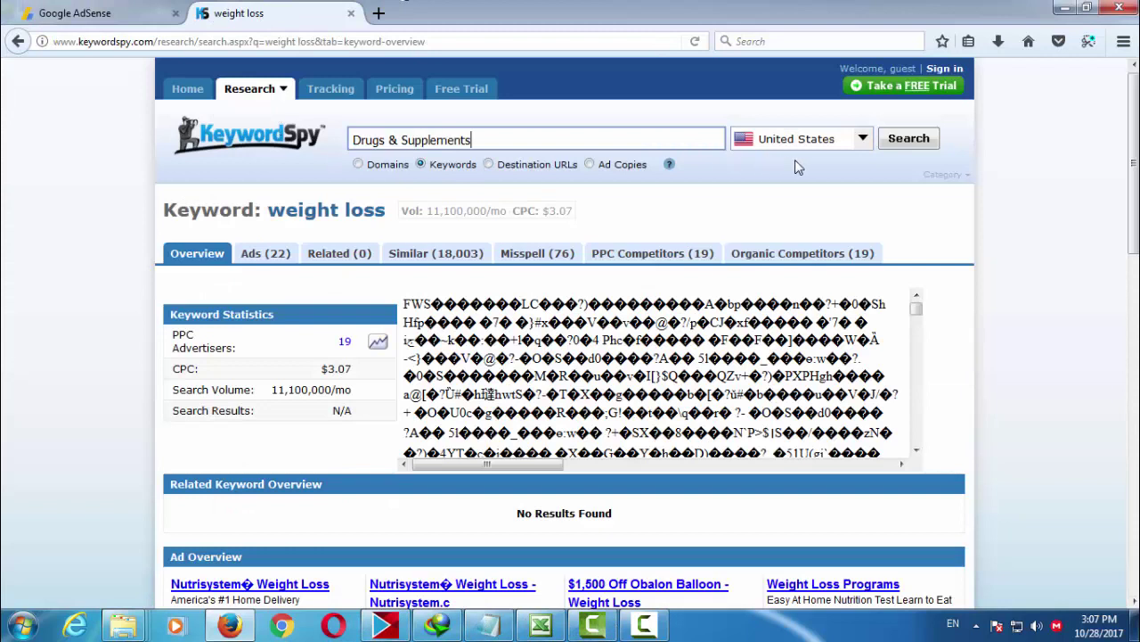
pyautogui.click(908, 139)
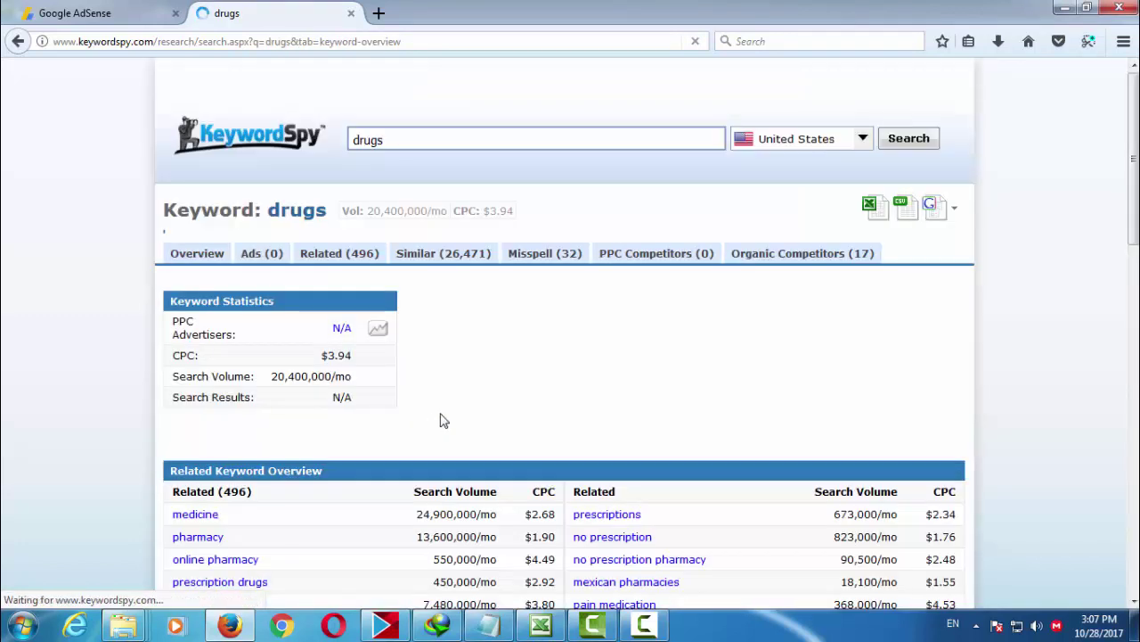
pyautogui.moveTo(337, 355); pyautogui.dragTo(379, 364)
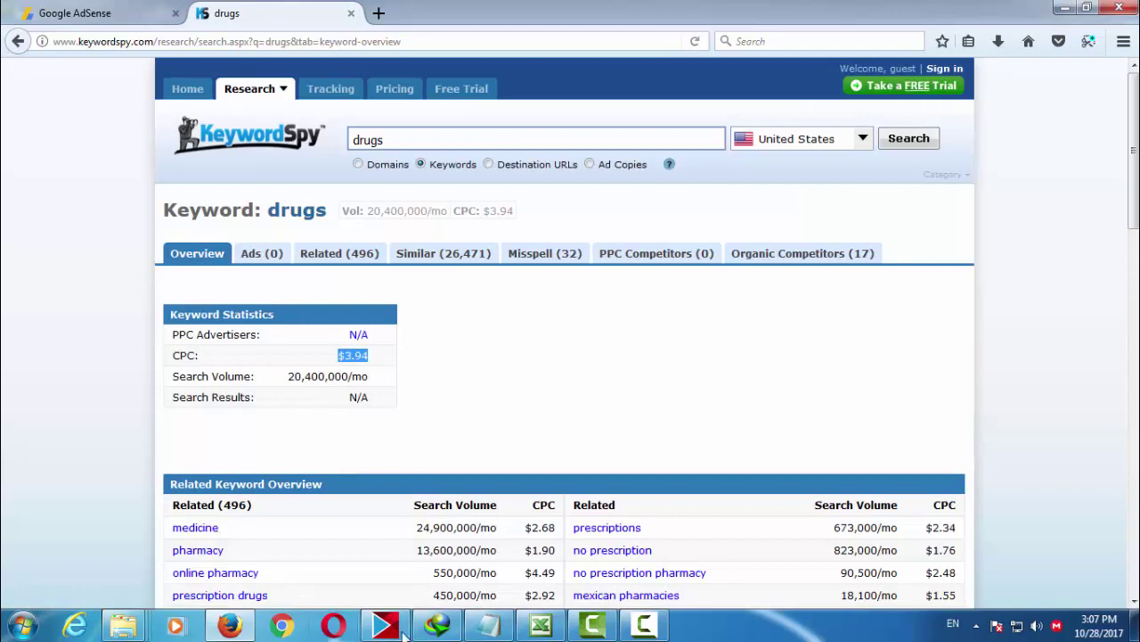
# Copy Gambling & Betting from the AdSense restricted categories and check the CPC of its keyword "gambling" in KeywordSpy.
pyautogui.click(105, 14)
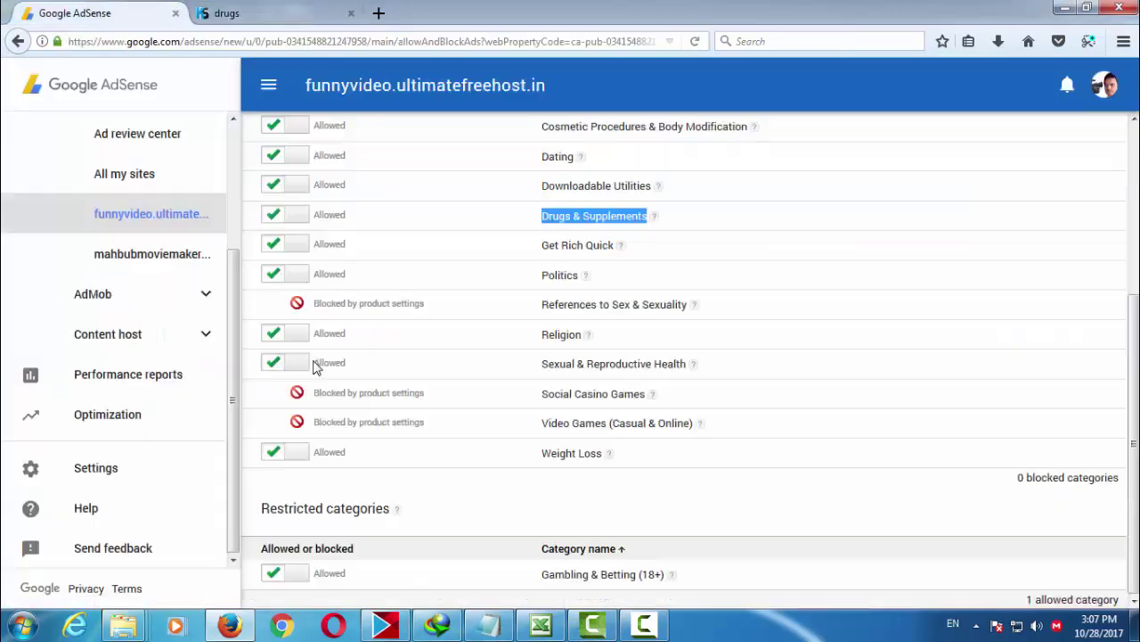
pyautogui.click(540, 459)
pyautogui.moveTo(541, 576); pyautogui.dragTo(637, 581)
pyautogui.hotkey('ctrl', 'c')
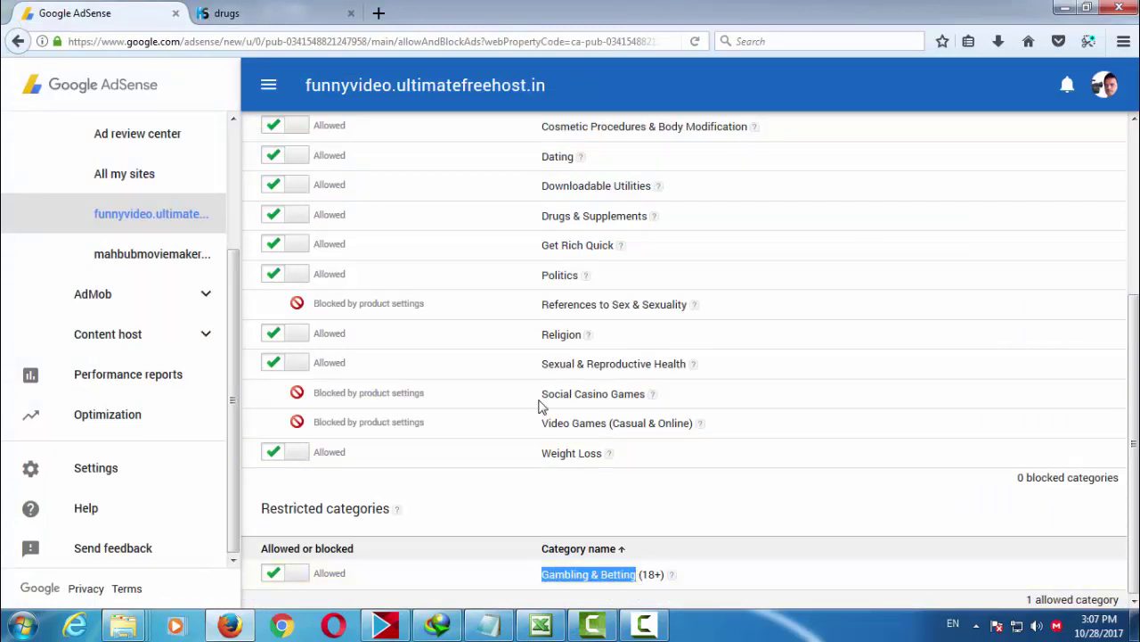
pyautogui.click(282, 13)
pyautogui.doubleClick(436, 145)
pyautogui.hotkey('ctrl', 'v')
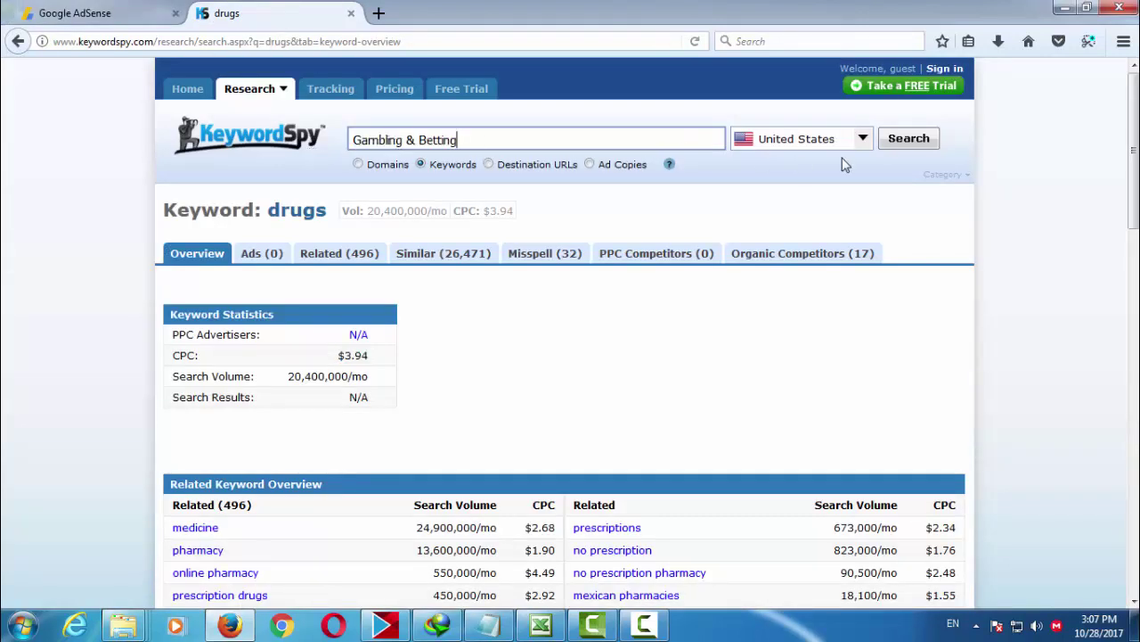
pyautogui.click(895, 150)
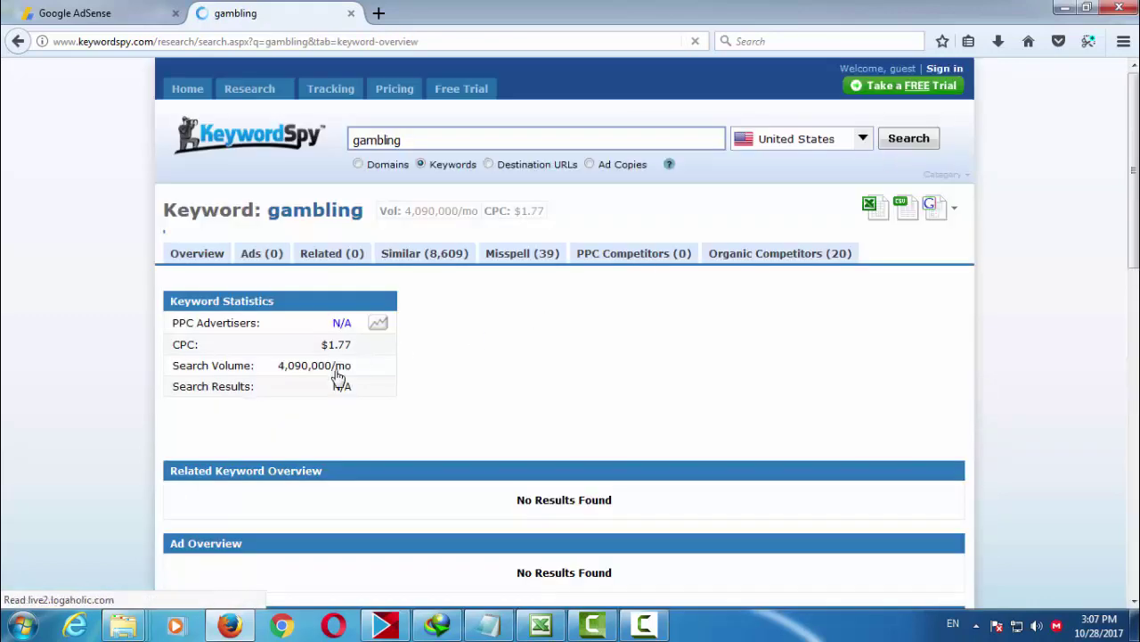
pyautogui.moveTo(323, 357); pyautogui.dragTo(354, 356)
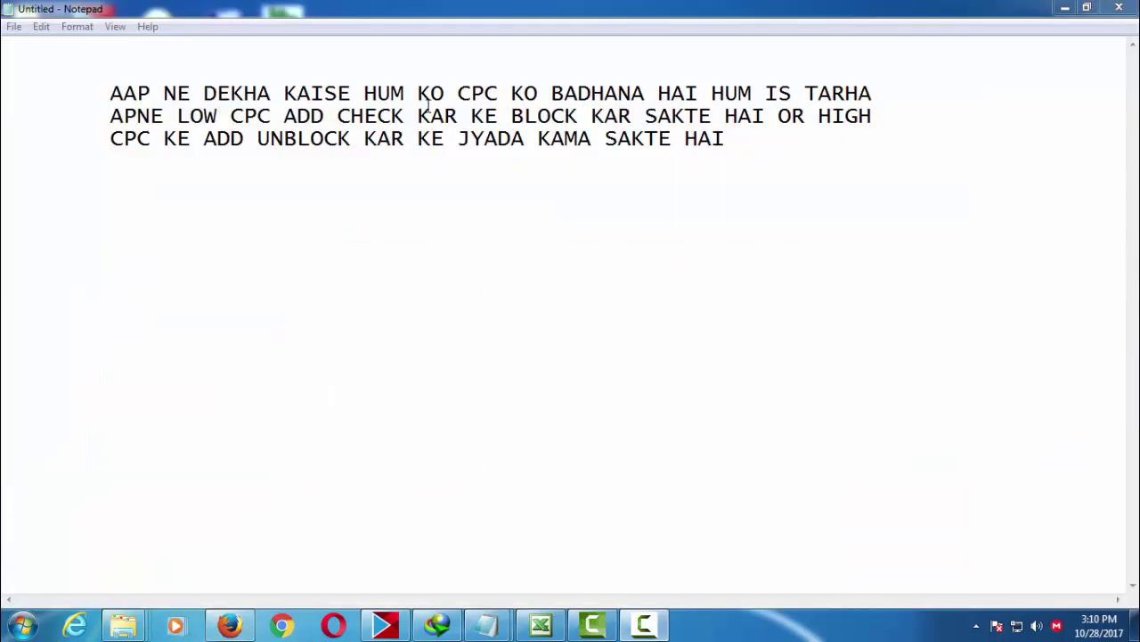
# In the Notepad note, delete the word "KO" before "CPC" in the first line and highlight the first two lines in turn.
pyautogui.click(430, 94)
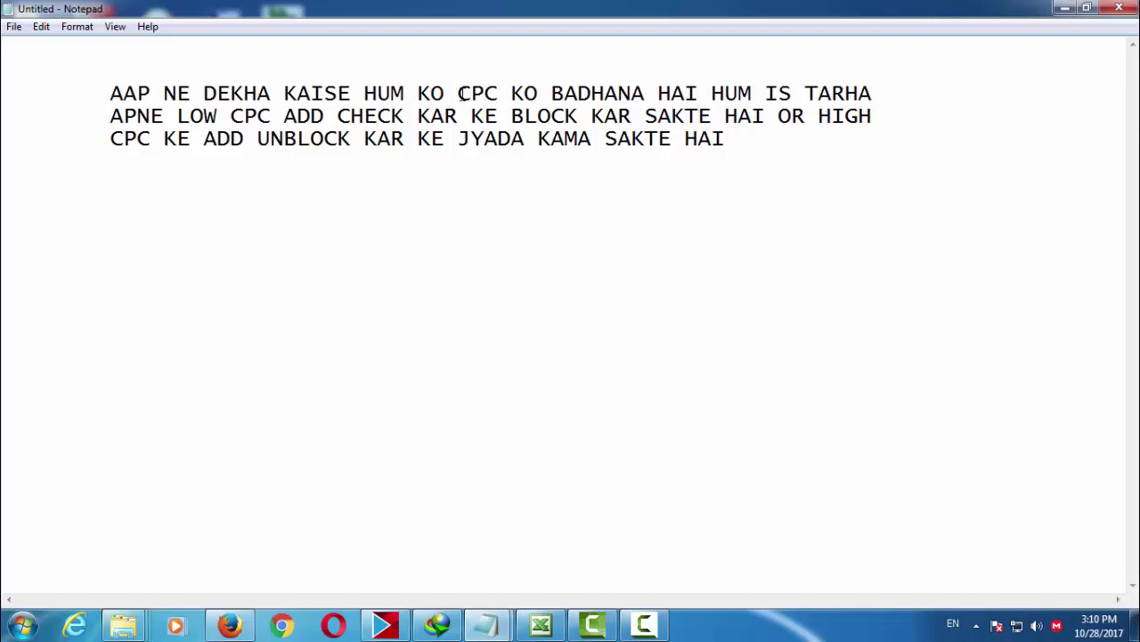
pyautogui.press('BackSpace')
pyautogui.press('BackSpace')
pyautogui.press('BackSpace')
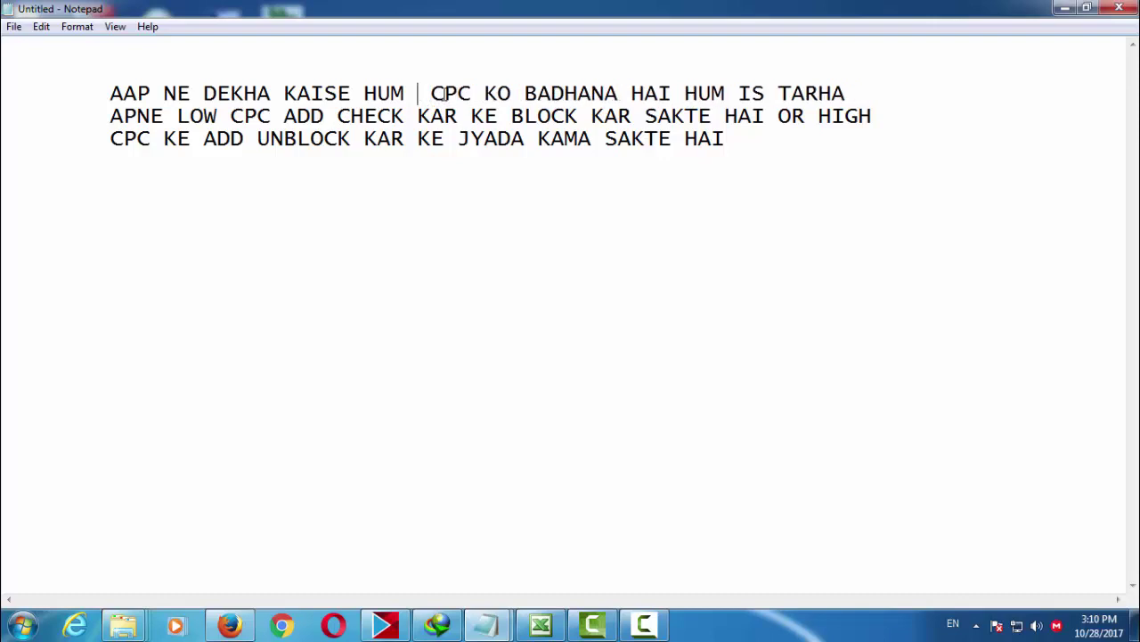
pyautogui.moveTo(110, 93); pyautogui.dragTo(844, 98)
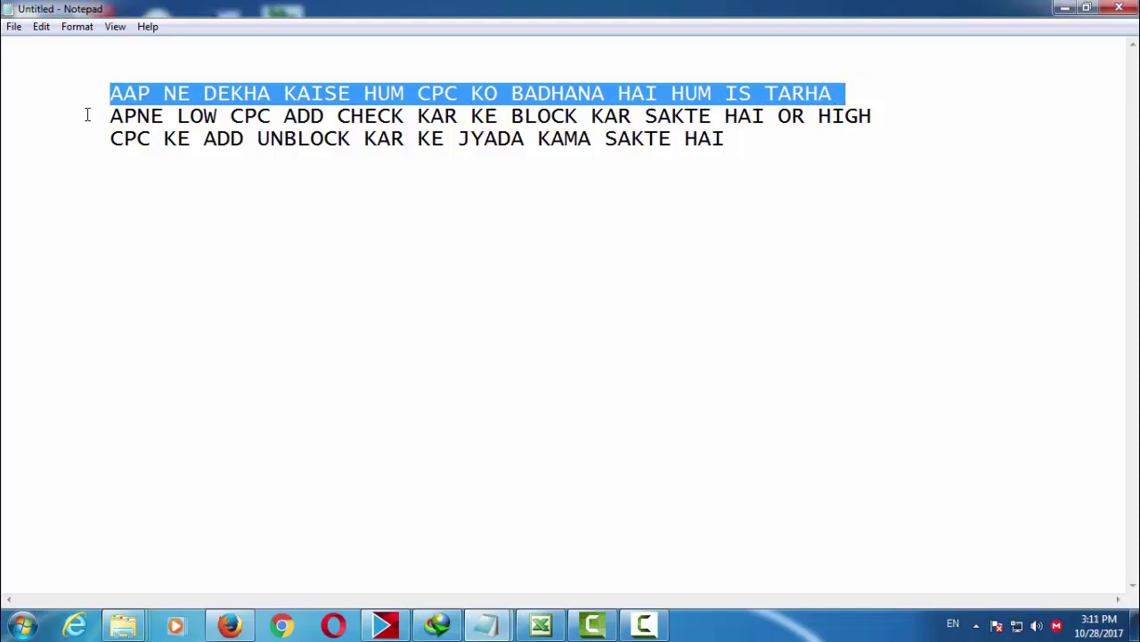
pyautogui.moveTo(113, 115); pyautogui.dragTo(880, 120)
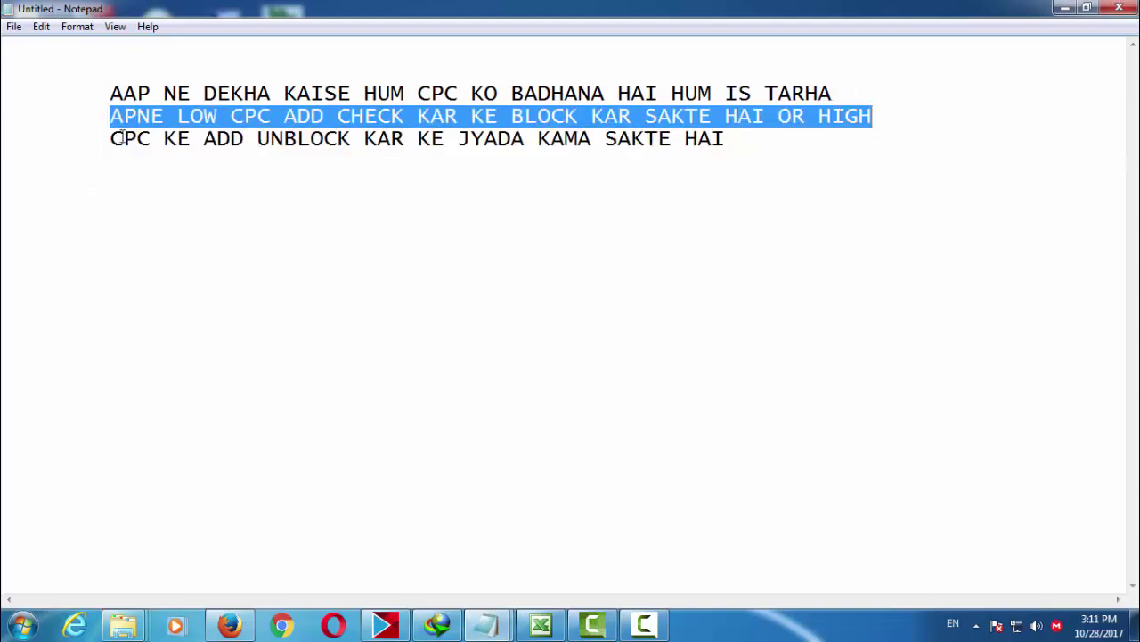